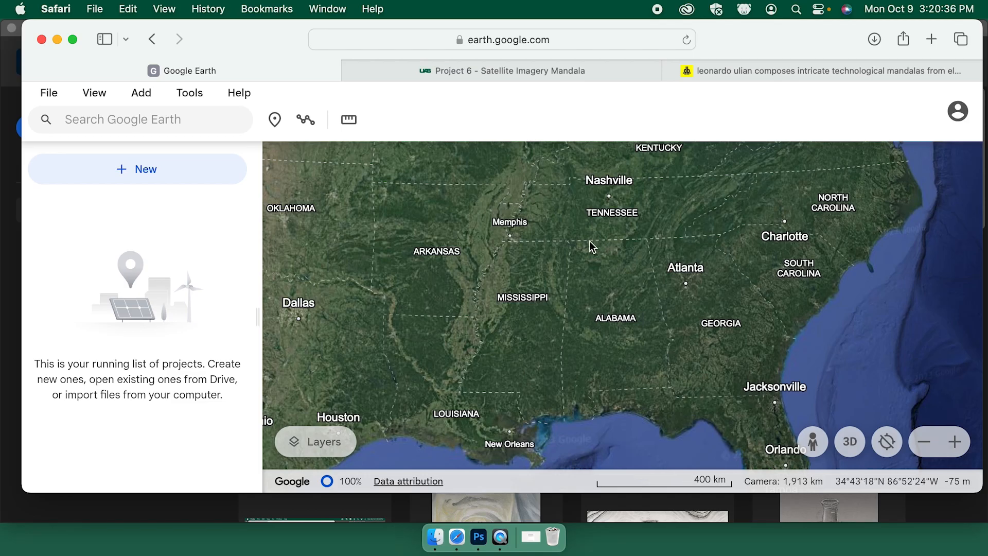
# Bring Alabama into closer view on the satellite map
pyautogui.scroll(2, 624, 329)
pyautogui.scroll(-5, 624, 328)
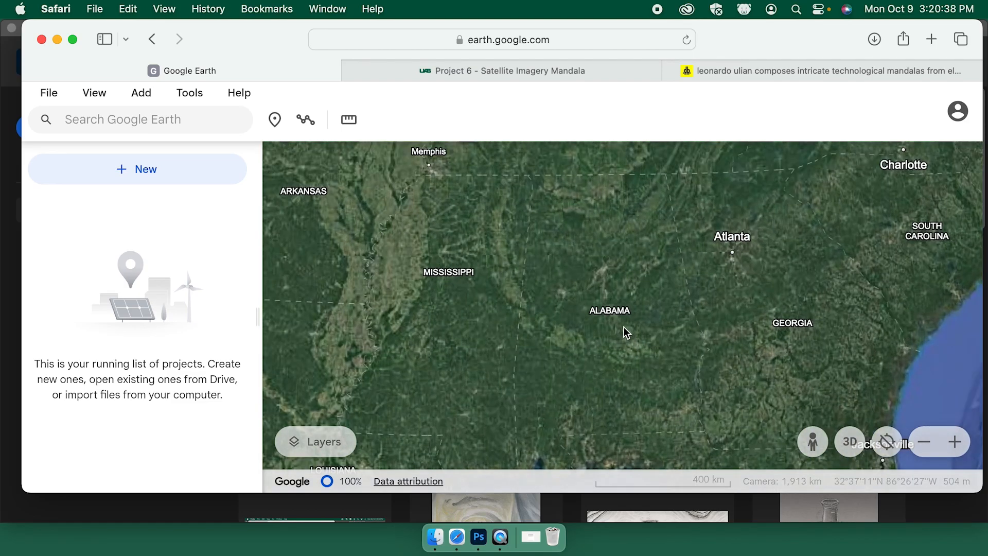
pyautogui.scroll(-5, 624, 327)
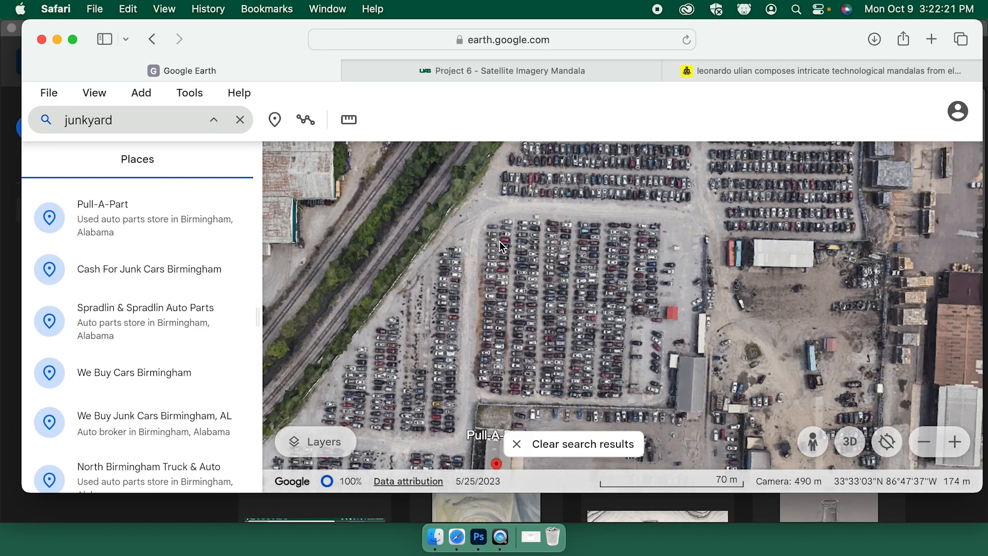
# Examine the rows of parked cars and the surrounding rail lines at the Pull-A-Part junkyard from several zoom levels
pyautogui.moveTo(613, 283); pyautogui.dragTo(616, 454)
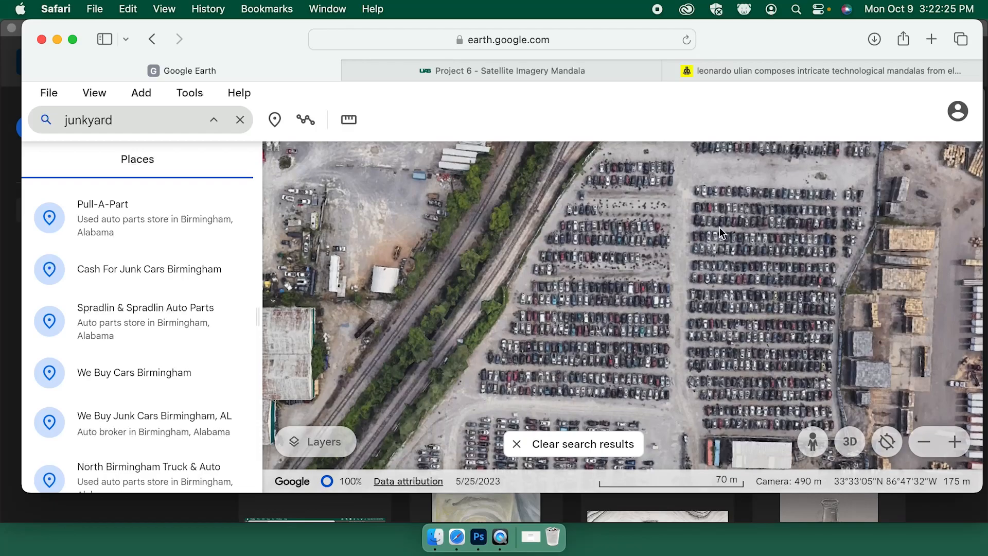
pyautogui.moveTo(688, 301); pyautogui.dragTo(664, 373)
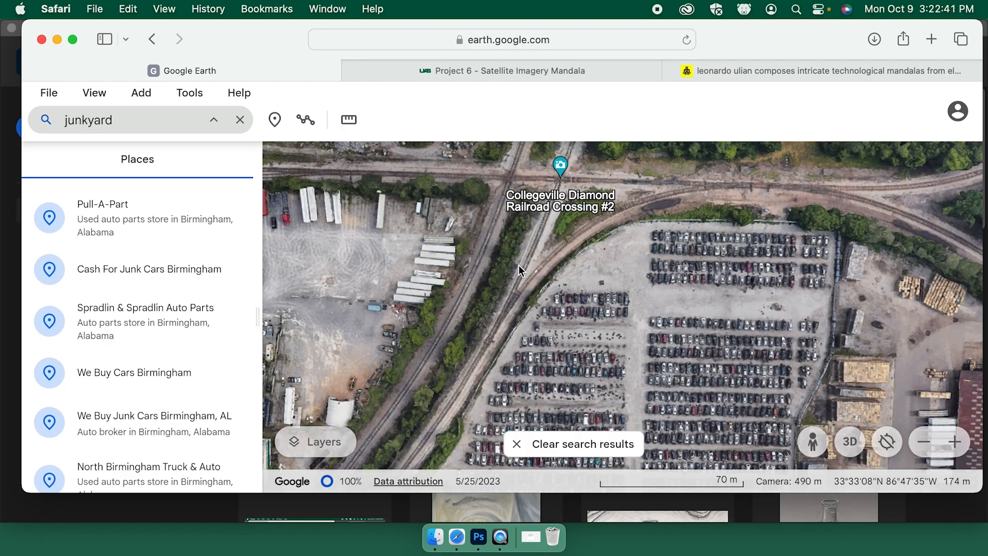
pyautogui.scroll(-5, 575, 360)
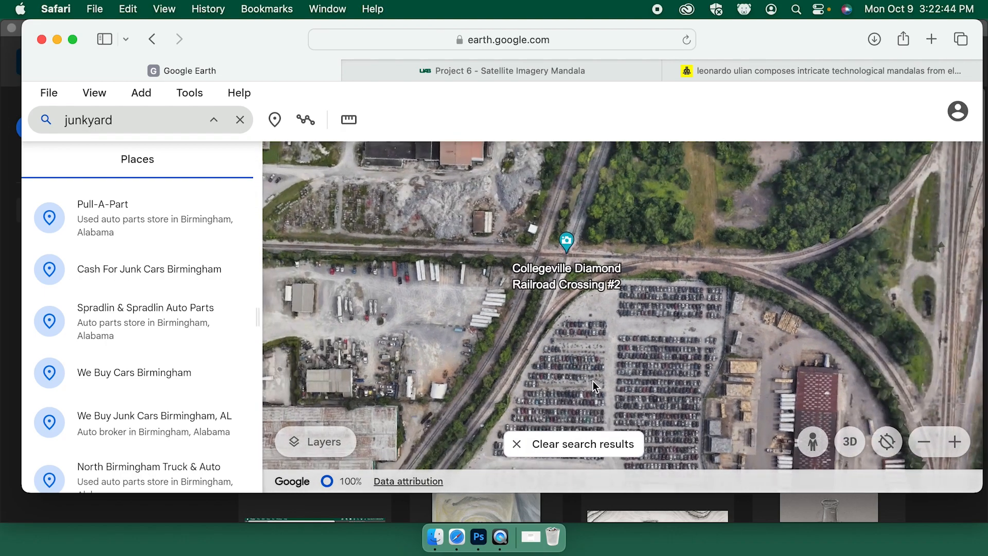
pyautogui.moveTo(592, 381); pyautogui.dragTo(591, 301)
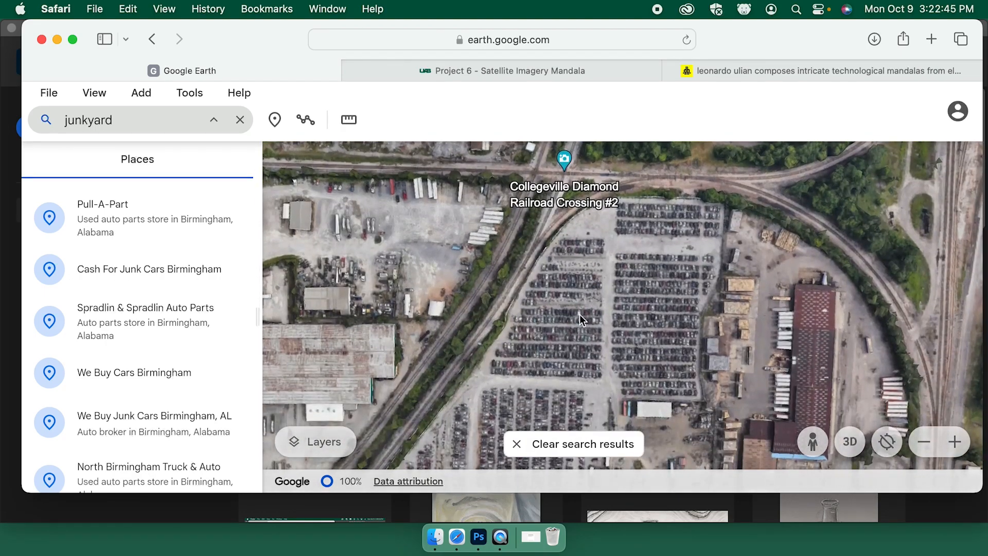
pyautogui.moveTo(556, 336); pyautogui.dragTo(558, 279)
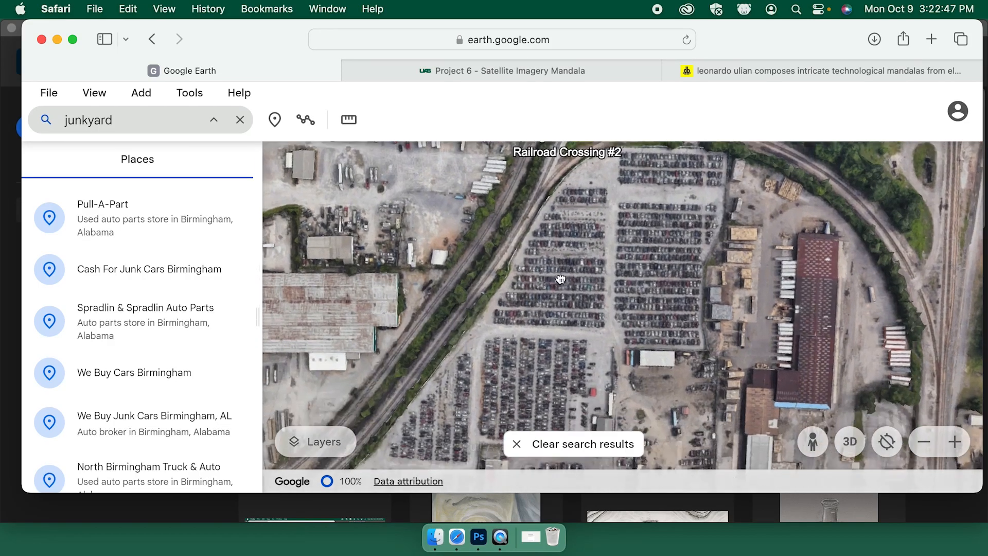
pyautogui.scroll(-1, 557, 317)
pyautogui.scroll(-5, 557, 316)
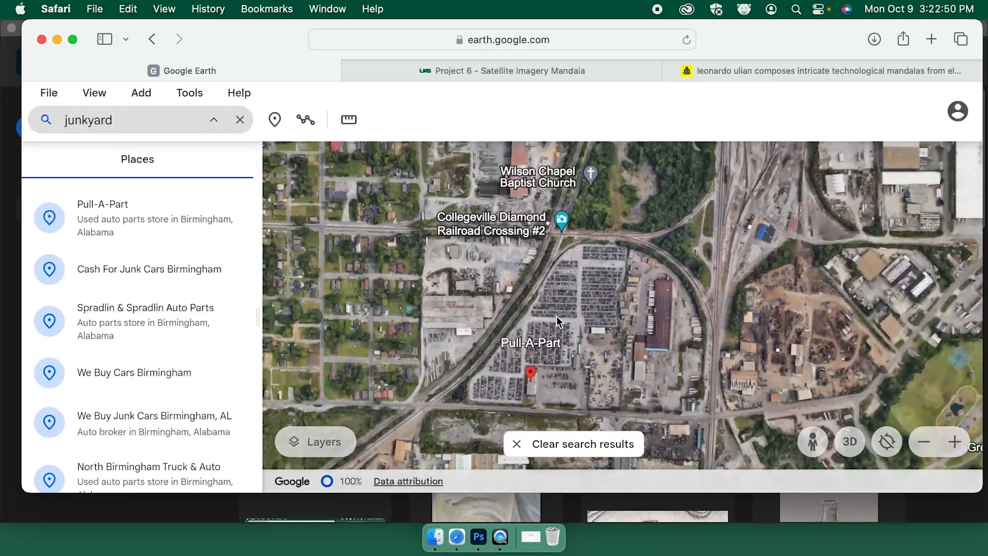
pyautogui.scroll(3, 557, 316)
pyautogui.scroll(5, 557, 316)
pyautogui.moveTo(555, 325); pyautogui.dragTo(591, 191)
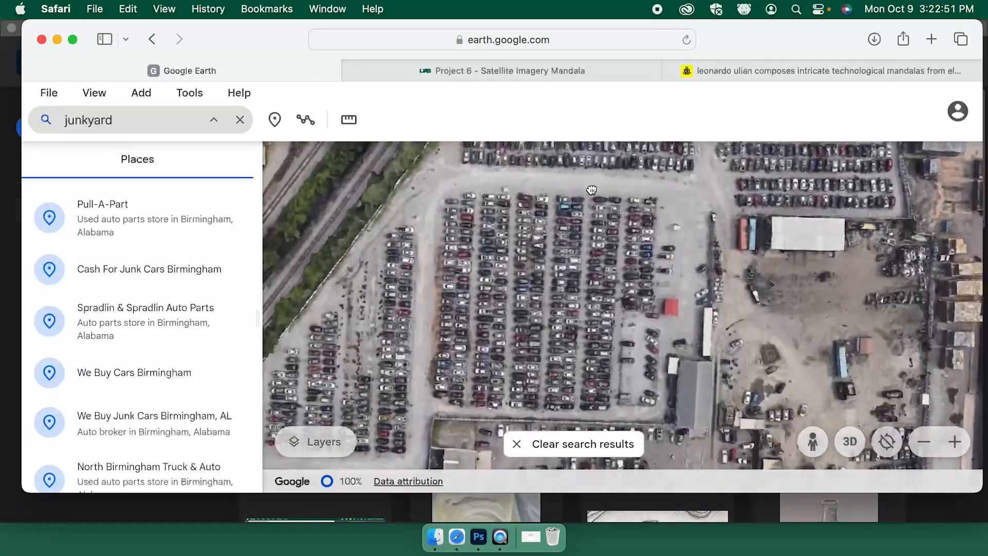
pyautogui.moveTo(592, 248); pyautogui.dragTo(596, 291)
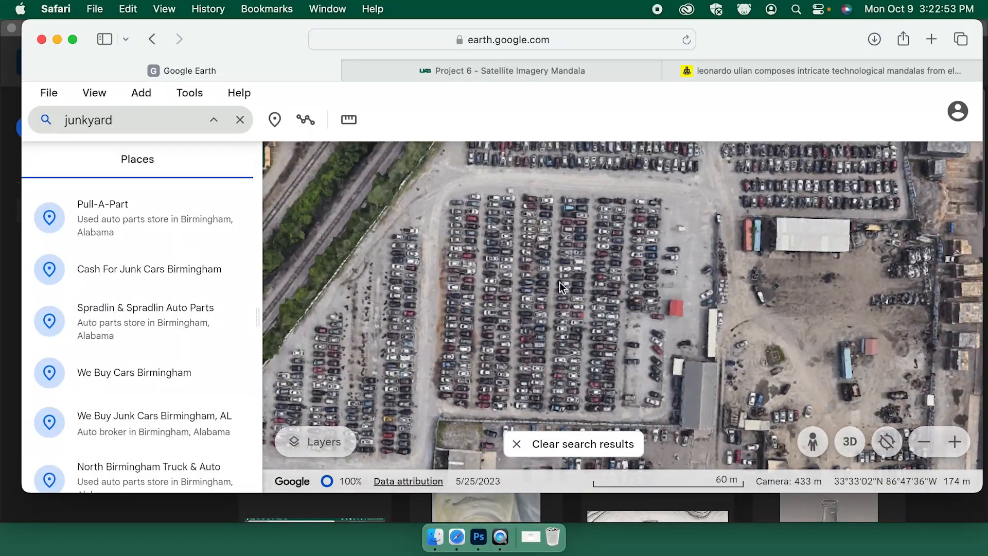
# Capture a square screenshot, about 298 pixels per side, around the central block of parked cars at Pull-A-Part
pyautogui.moveTo(737, 371); pyautogui.dragTo(739, 358)
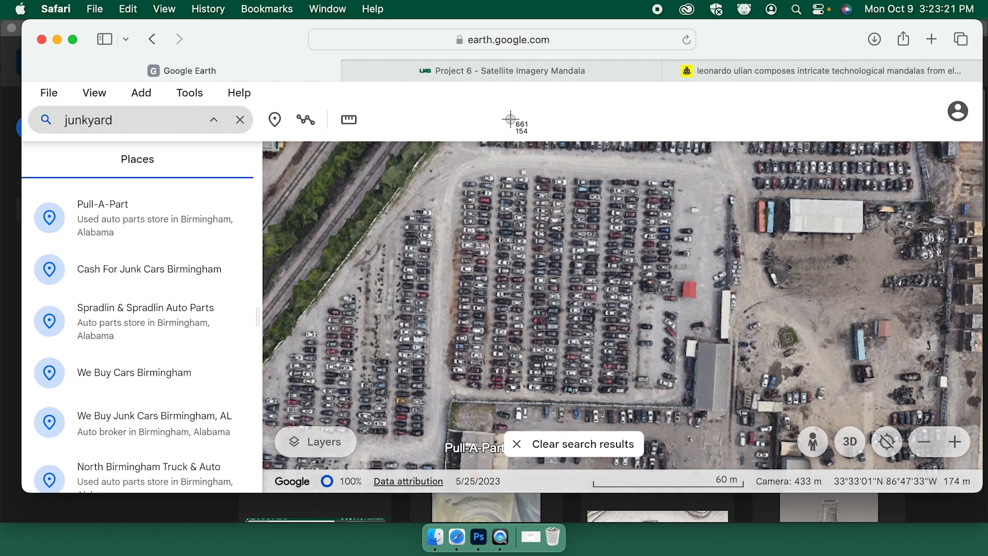
pyautogui.moveTo(455, 166); pyautogui.dragTo(685, 396)
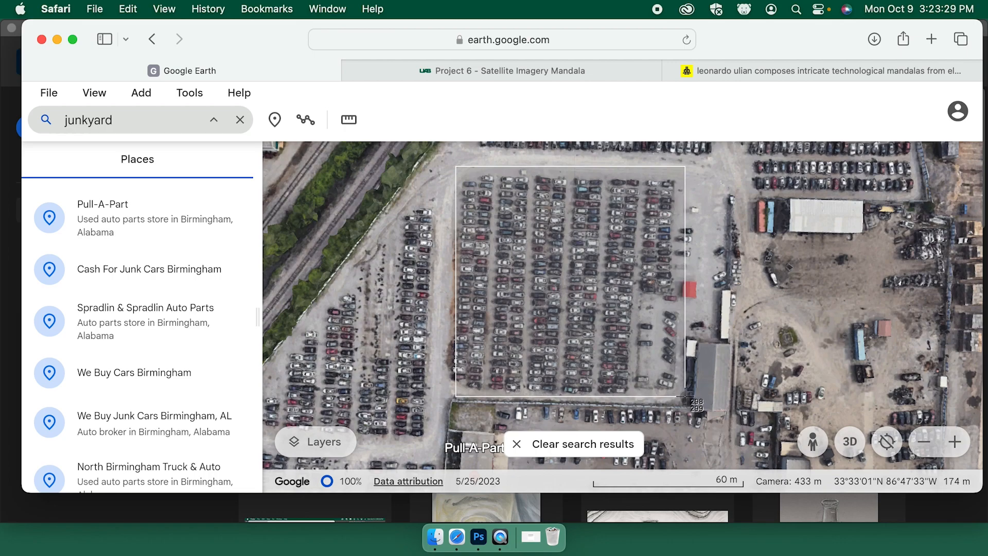
pyautogui.moveTo(684, 396); pyautogui.dragTo(685, 396)
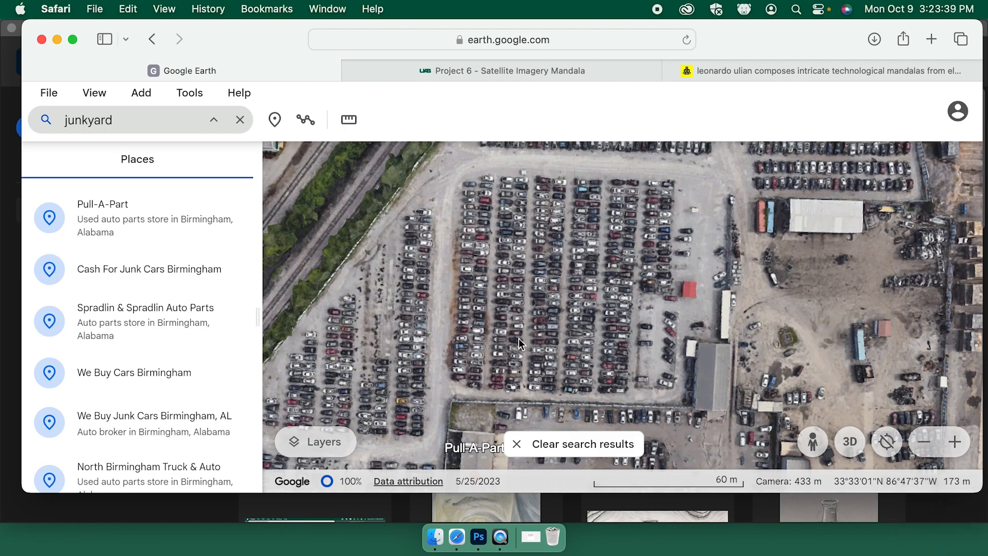
# Capture a wider screenshot, about 387 by 321 pixels, covering the diagonal railroad tracks and the adjoining junkyard car rows
pyautogui.click(924, 442)
pyautogui.click(928, 445)
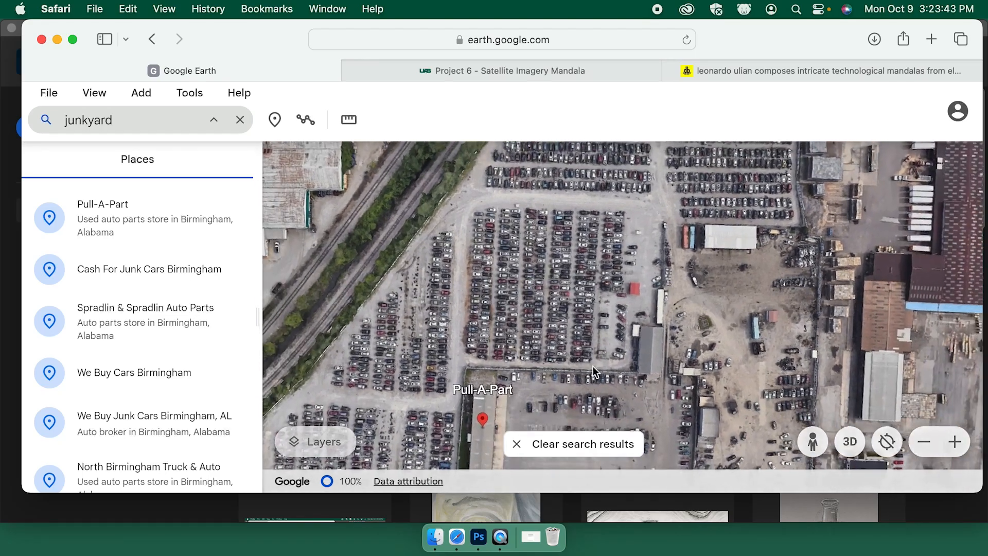
pyautogui.moveTo(607, 356); pyautogui.dragTo(770, 319)
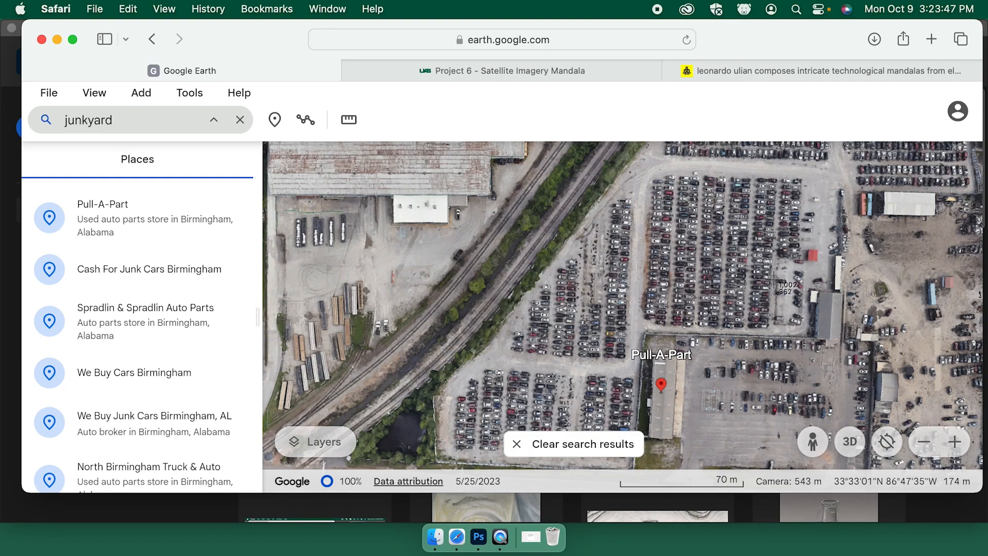
pyautogui.moveTo(432, 156); pyautogui.dragTo(728, 402)
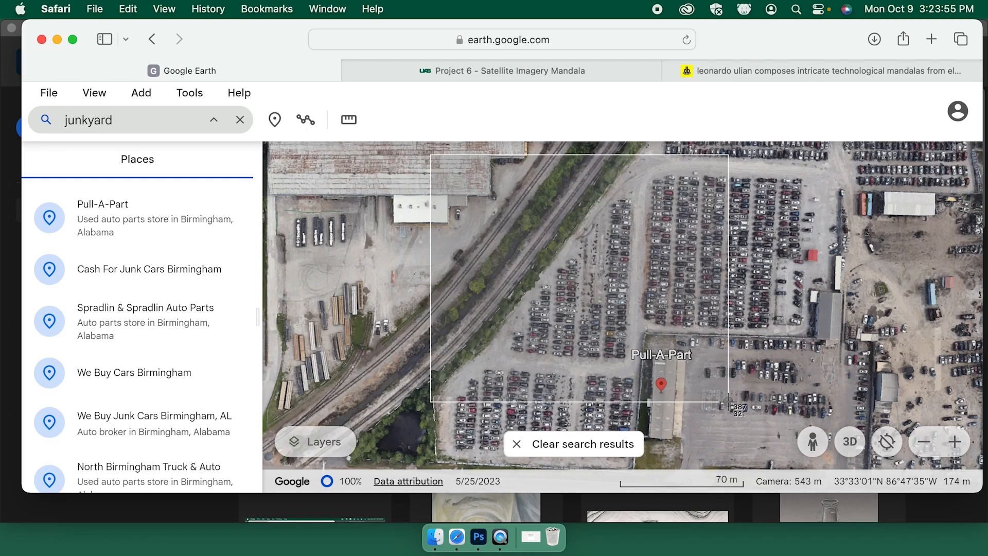
pyautogui.moveTo(728, 402); pyautogui.dragTo(728, 402)
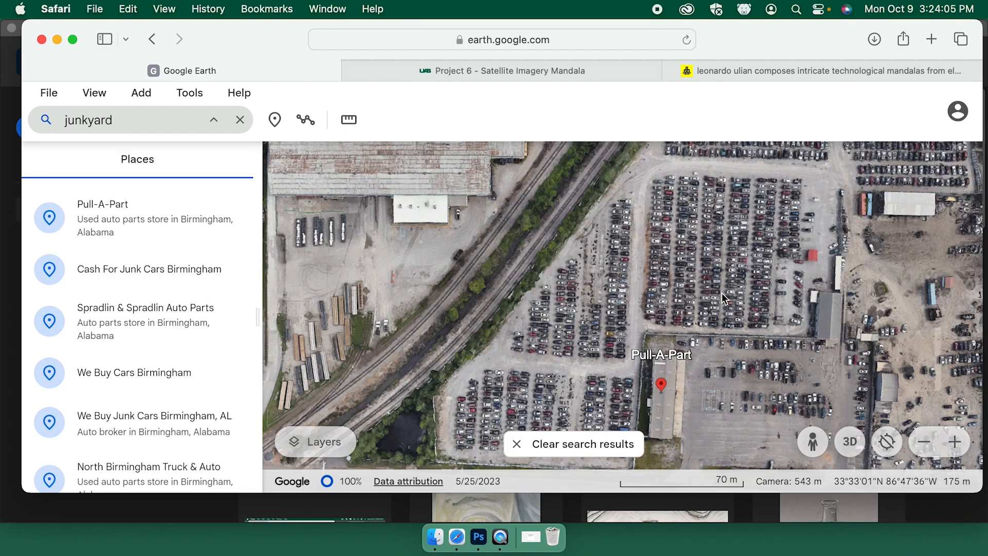
# Examine the wider area around the Pull-A-Part lot, from its Birmingham surroundings out to the Alabama and Georgia region
pyautogui.click(924, 443)
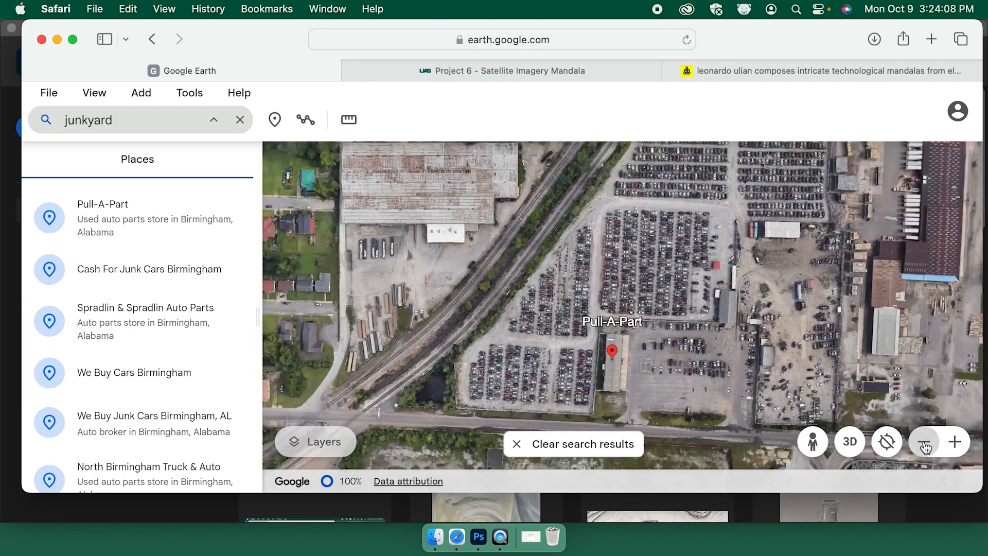
pyautogui.click(924, 445)
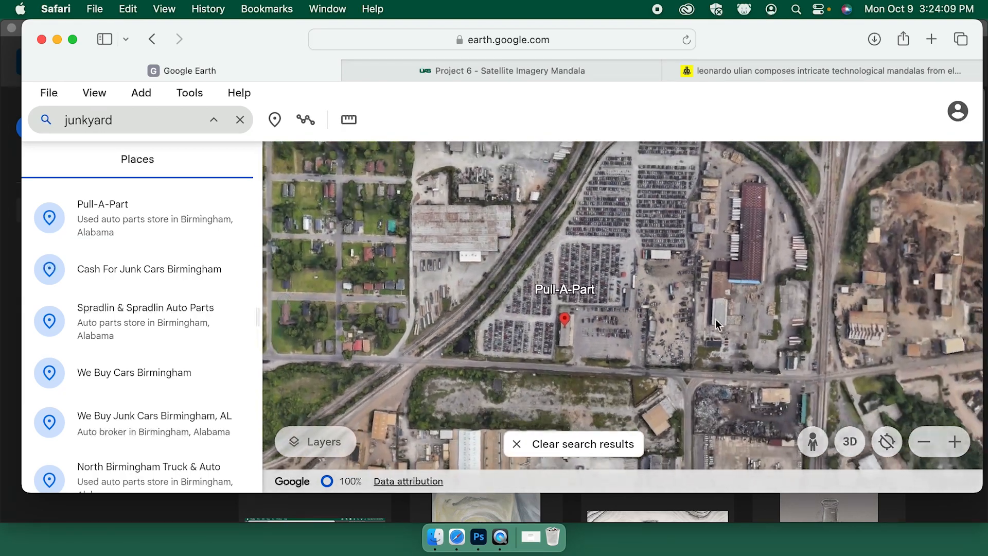
pyautogui.click(925, 445)
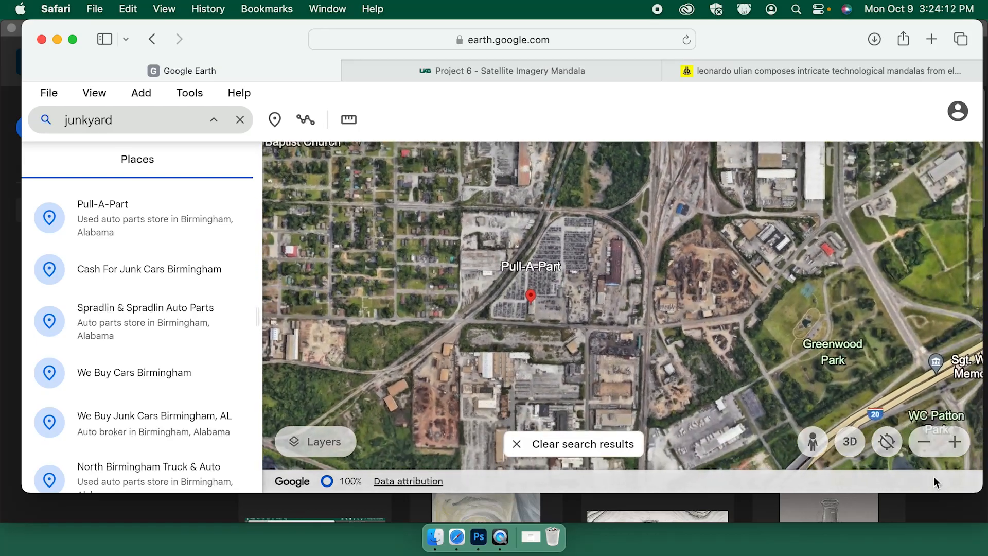
pyautogui.click(924, 444)
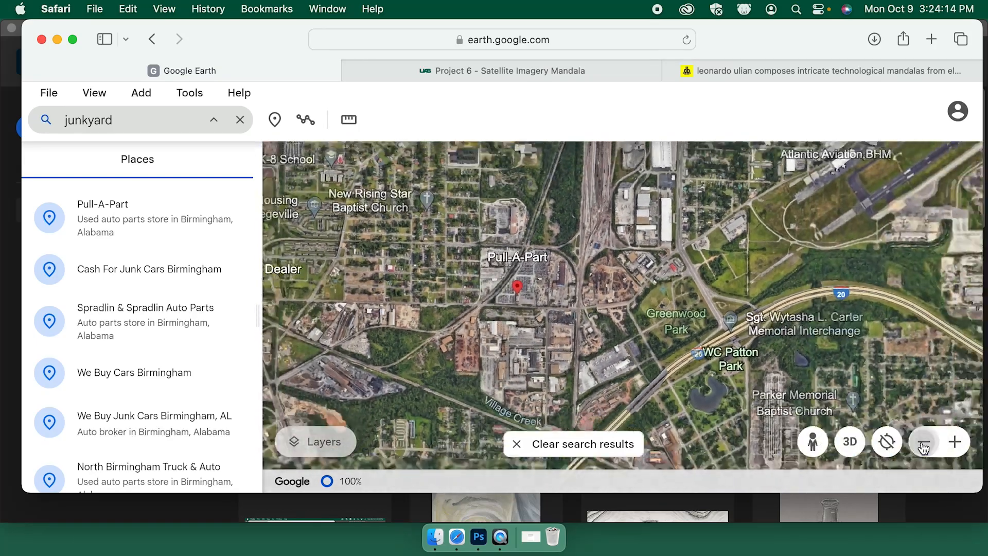
pyautogui.click(924, 445)
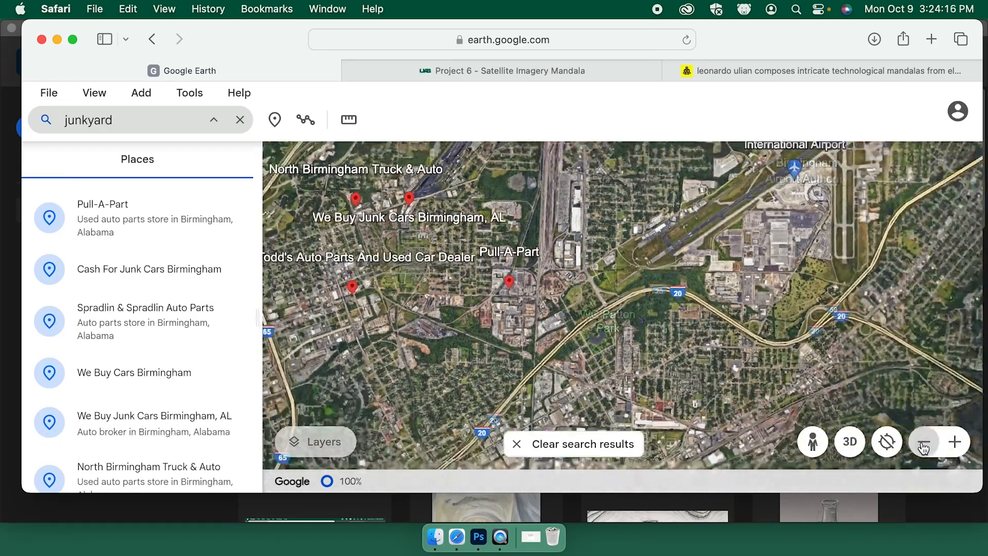
pyautogui.click(924, 445)
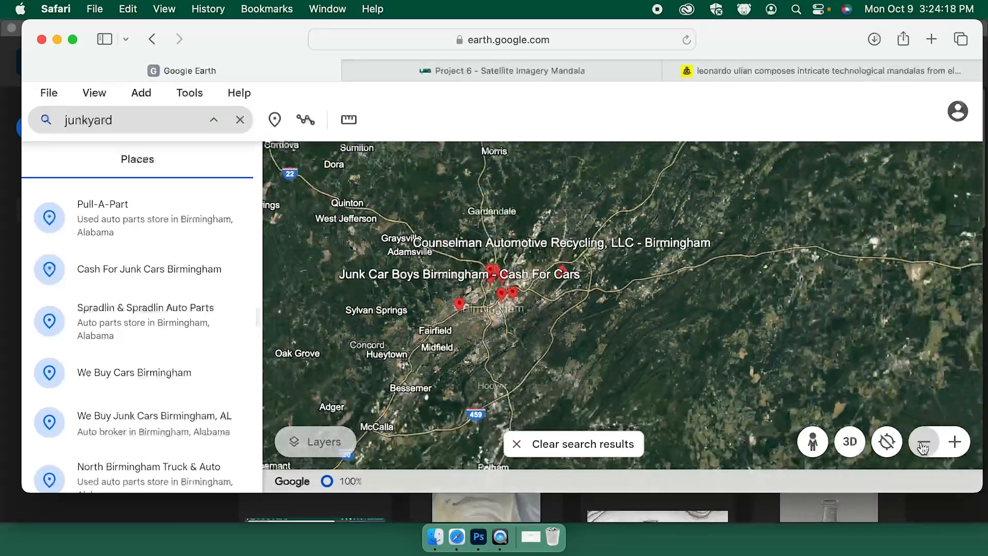
pyautogui.moveTo(873, 289); pyautogui.dragTo(643, 257)
pyautogui.moveTo(708, 349); pyautogui.dragTo(607, 362)
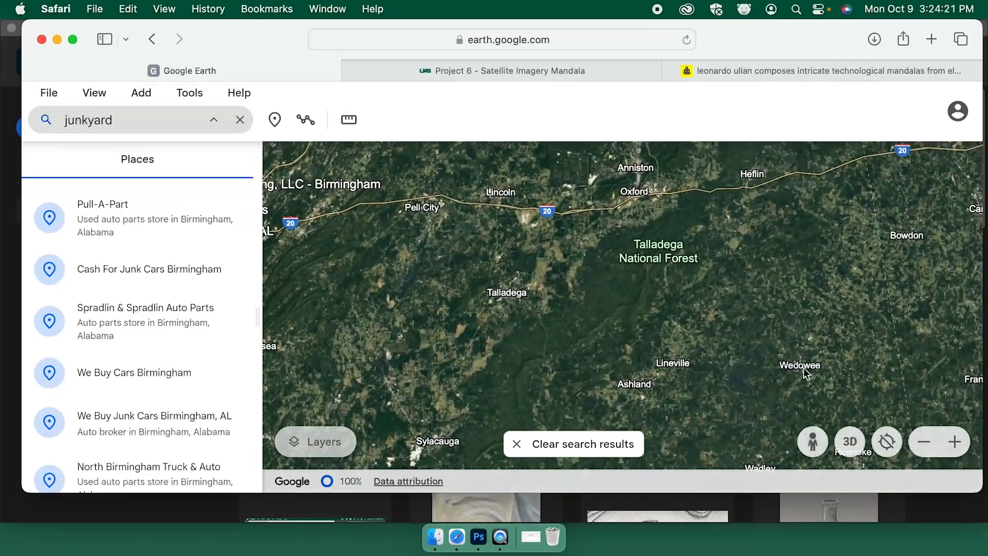
pyautogui.click(926, 441)
pyautogui.click(927, 441)
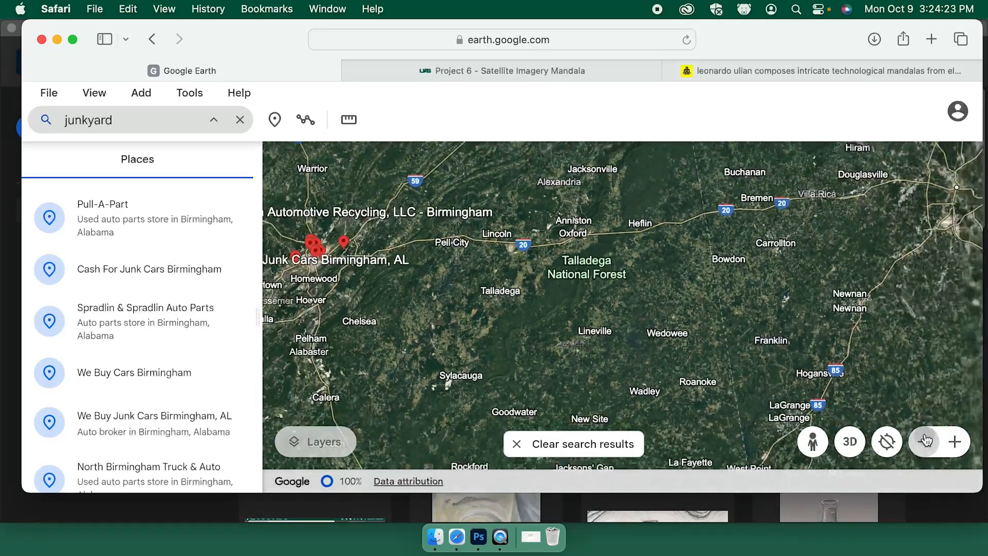
pyautogui.click(926, 441)
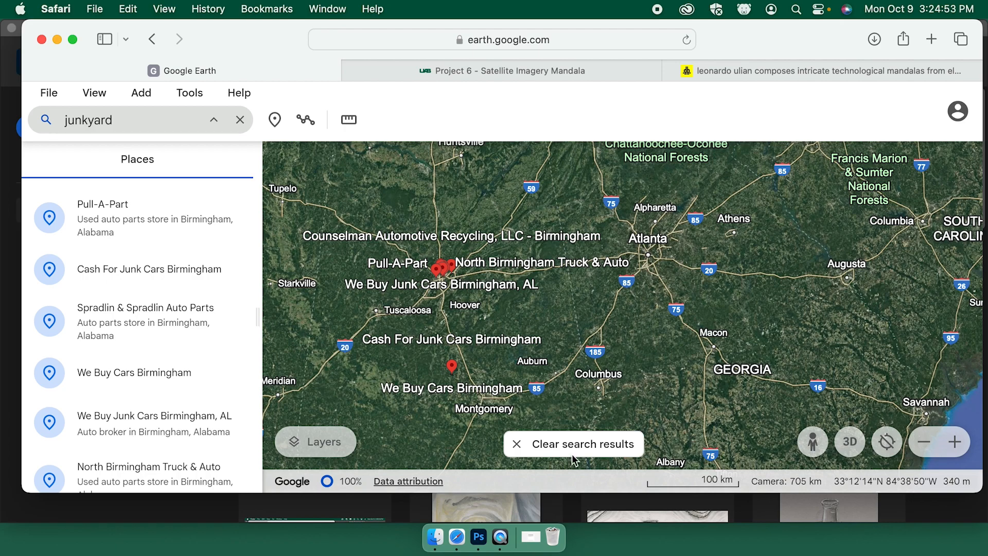
# Switch to Photoshop and start a new document measured in inches
pyautogui.click(568, 502)
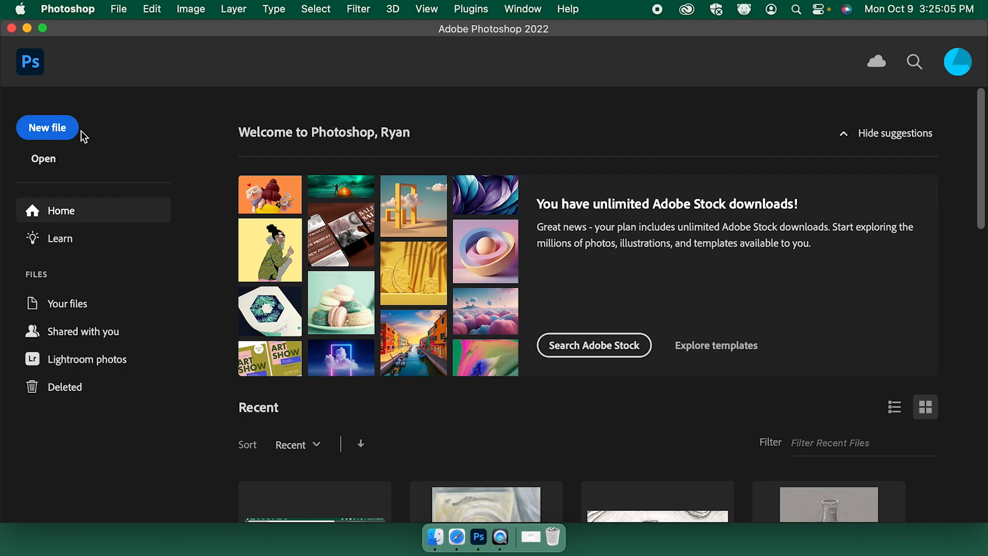
pyautogui.click(56, 132)
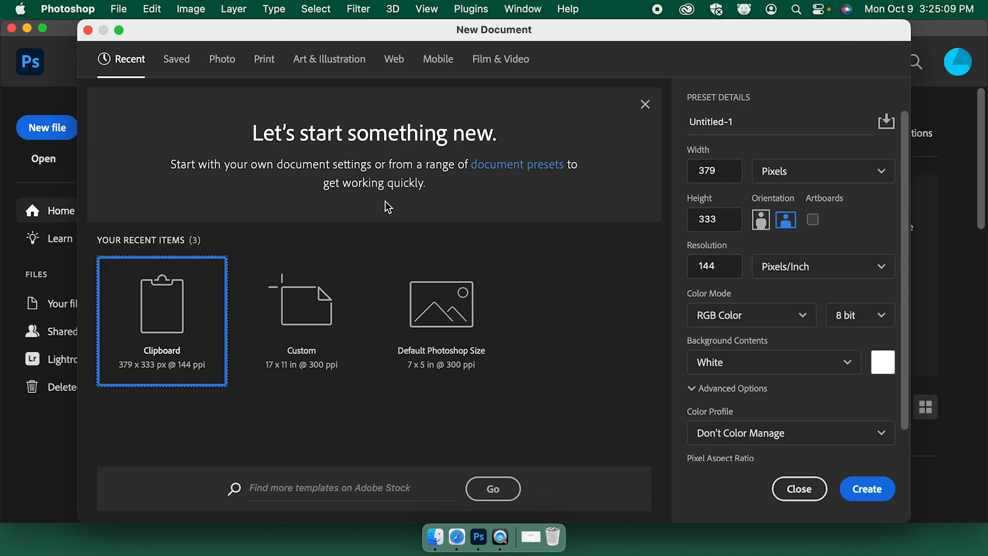
pyautogui.click(830, 172)
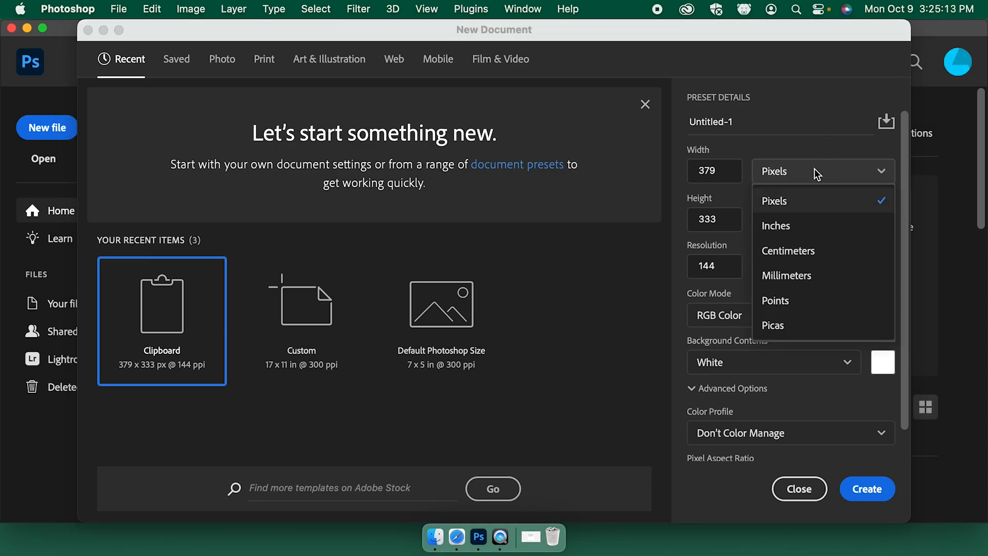
pyautogui.click(790, 225)
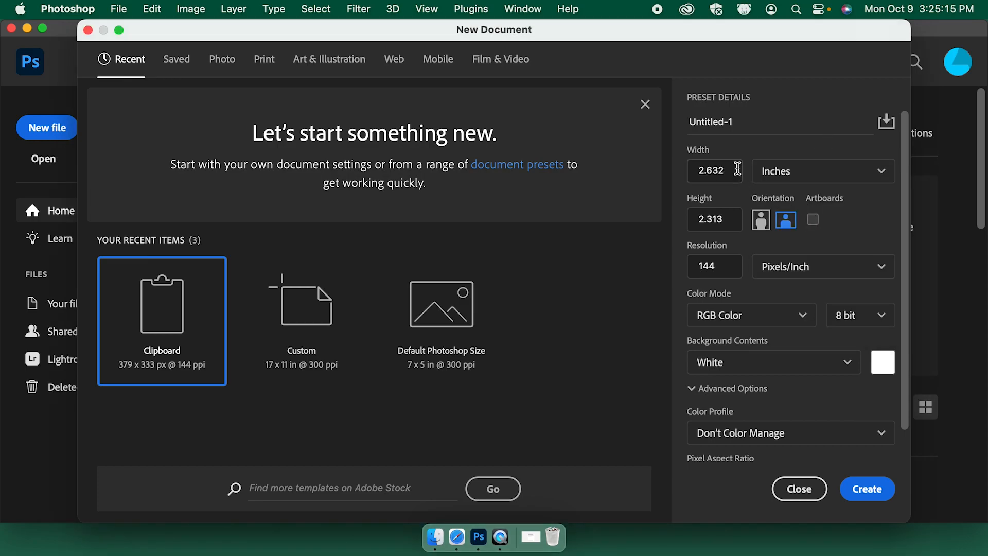
# Set the new document's width to 11 inches and its height to 17 inches
pyautogui.moveTo(728, 170); pyautogui.dragTo(666, 173)
pyautogui.write('11')
pyautogui.click(679, 226)
pyautogui.moveTo(715, 217); pyautogui.dragTo(687, 216)
pyautogui.write('17')
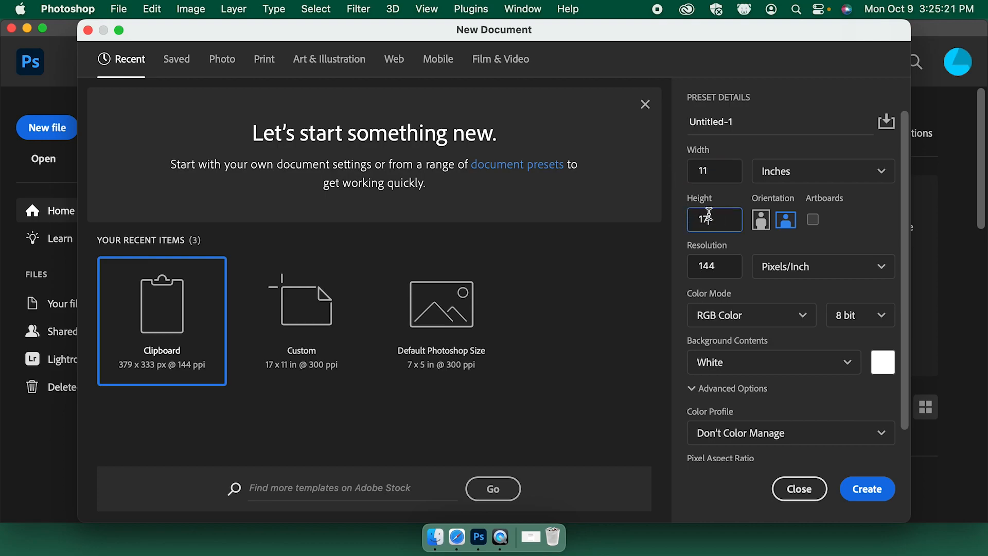
# Set the new document's resolution to 72 pixels/inch and review the remaining preset details
pyautogui.click(808, 264)
pyautogui.doubleClick(726, 266)
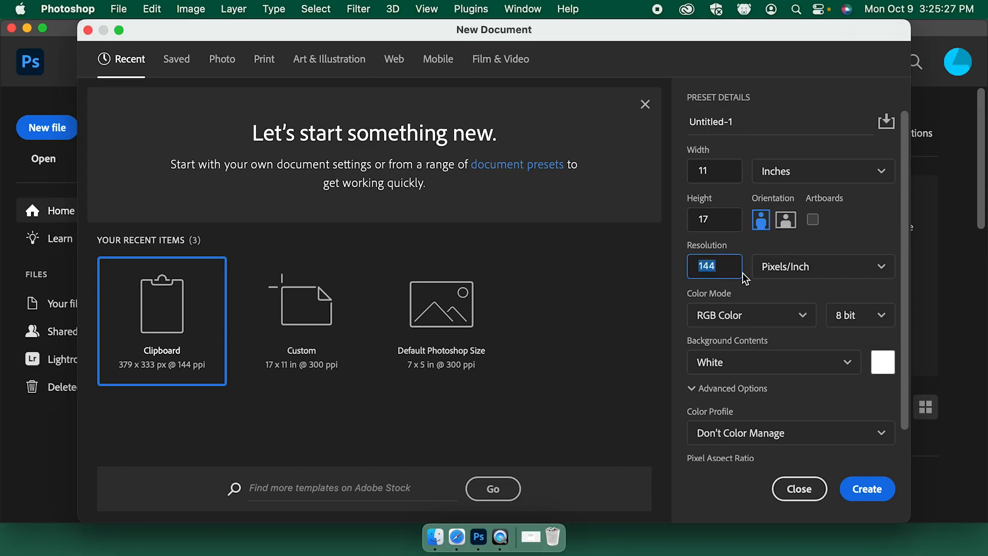
pyautogui.write('72')
pyautogui.scroll(-3, 903, 301)
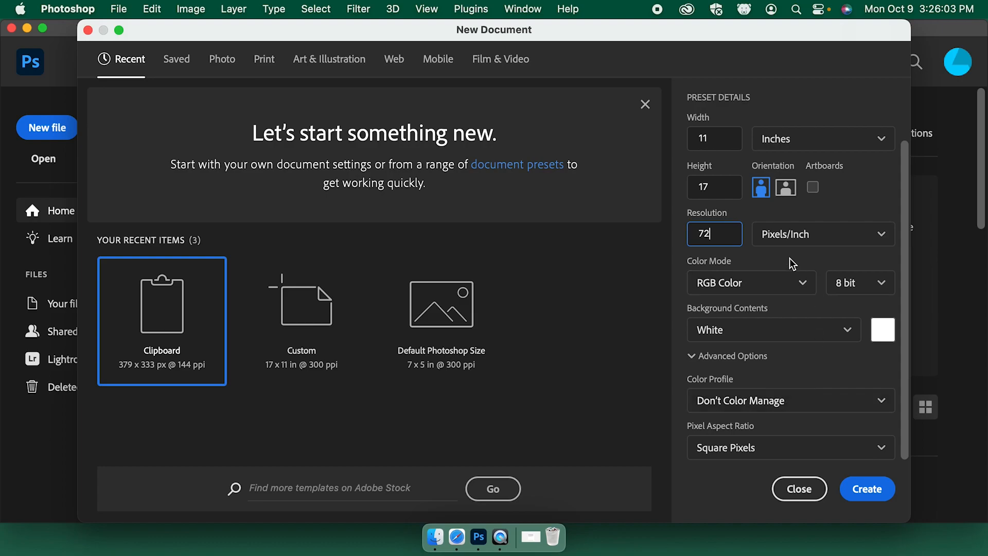
# Name the new document "project 6" followed by the author's surname
pyautogui.moveTo(903, 258); pyautogui.dragTo(897, 209)
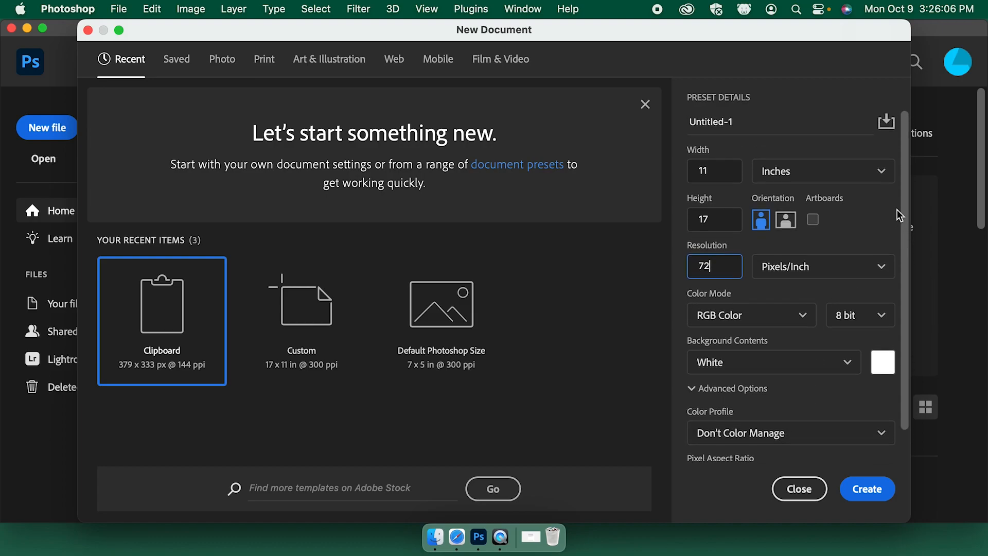
pyautogui.click(743, 120)
pyautogui.write('project 6 meyer')
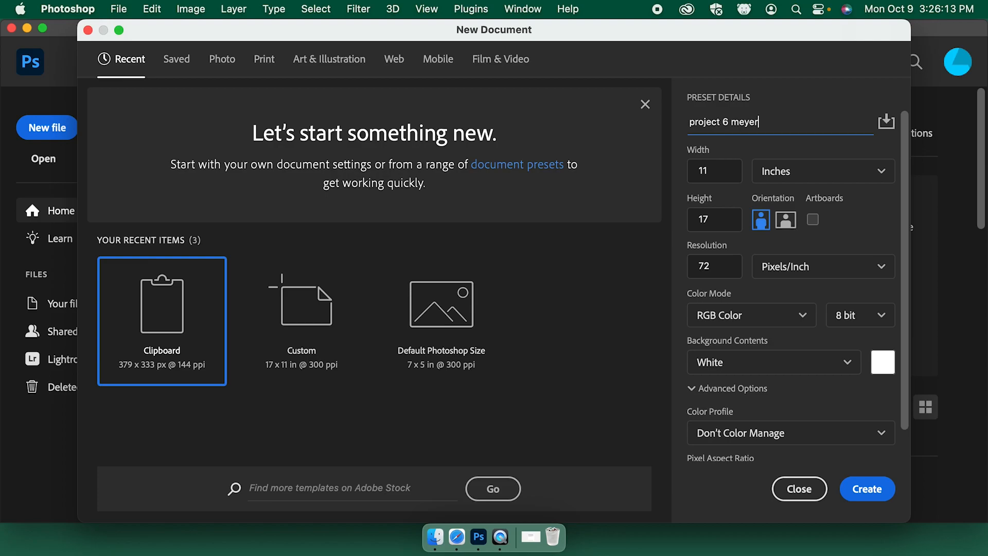
# Create the document, enlarge the layer list area, and add two new empty layers above the background
pyautogui.click(867, 489)
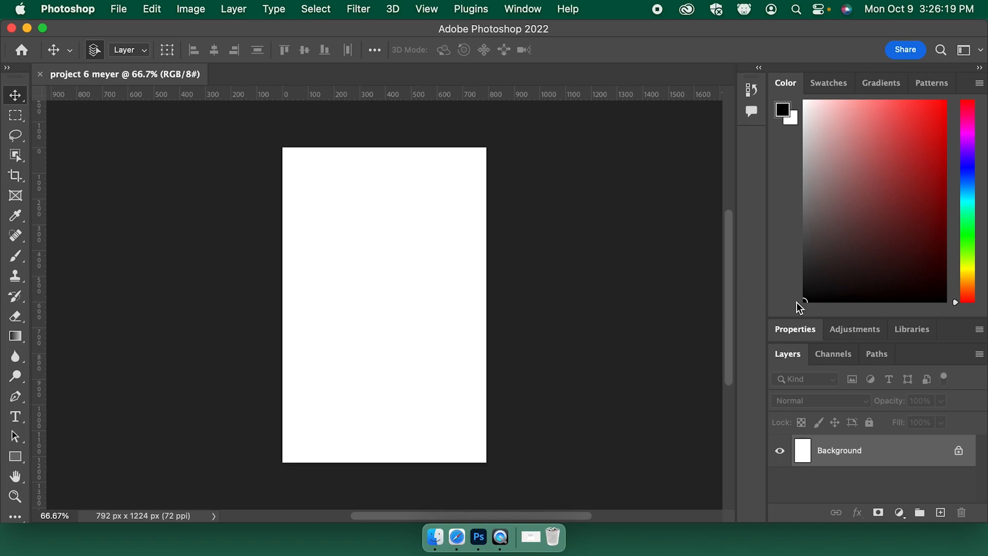
pyautogui.moveTo(848, 317); pyautogui.dragTo(827, 171)
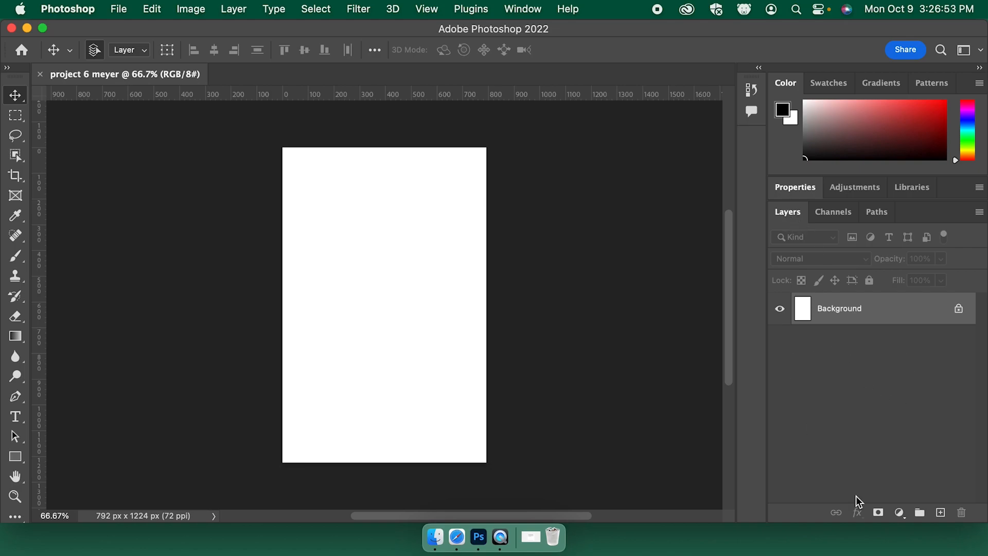
pyautogui.click(941, 518)
pyautogui.click(940, 517)
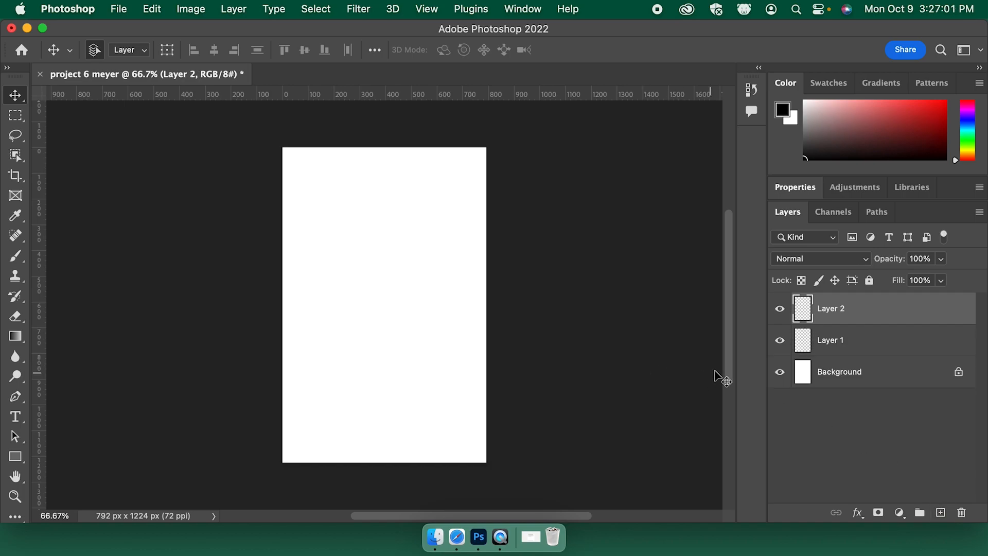
# Place the desktop image "Screenshot 2023-10-09 at 3.23.55 PM" from Finder into the Photoshop document
pyautogui.click(435, 540)
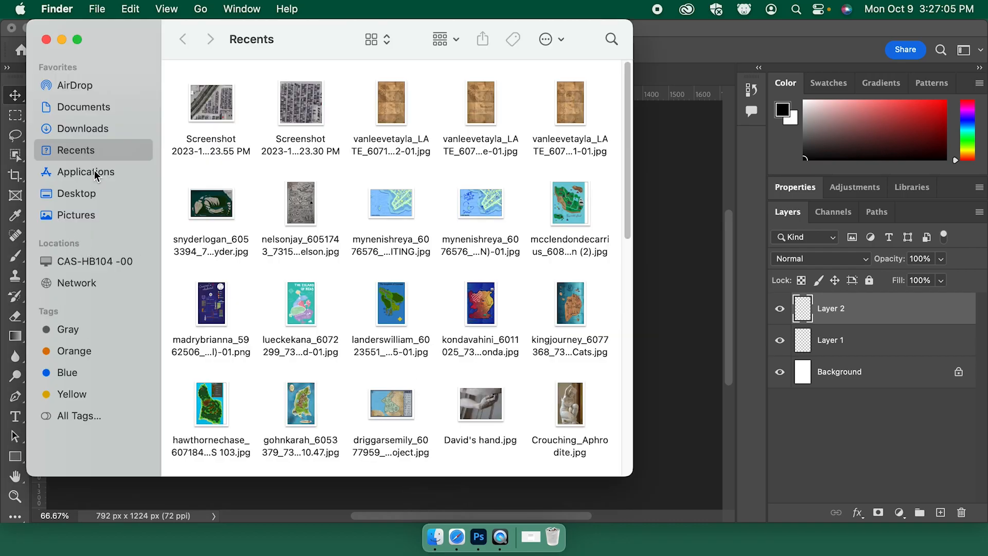
pyautogui.click(77, 196)
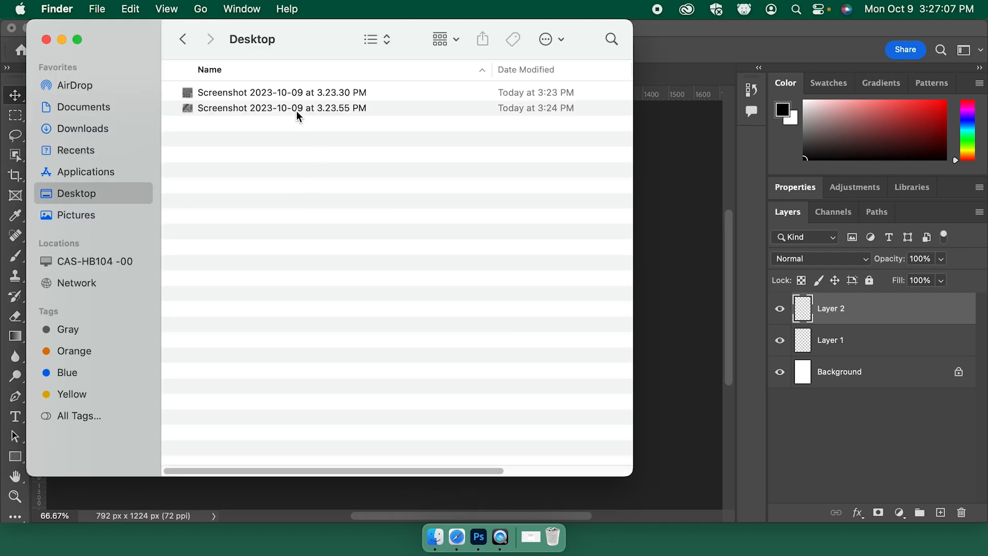
pyautogui.click(263, 94)
pyautogui.click(265, 107)
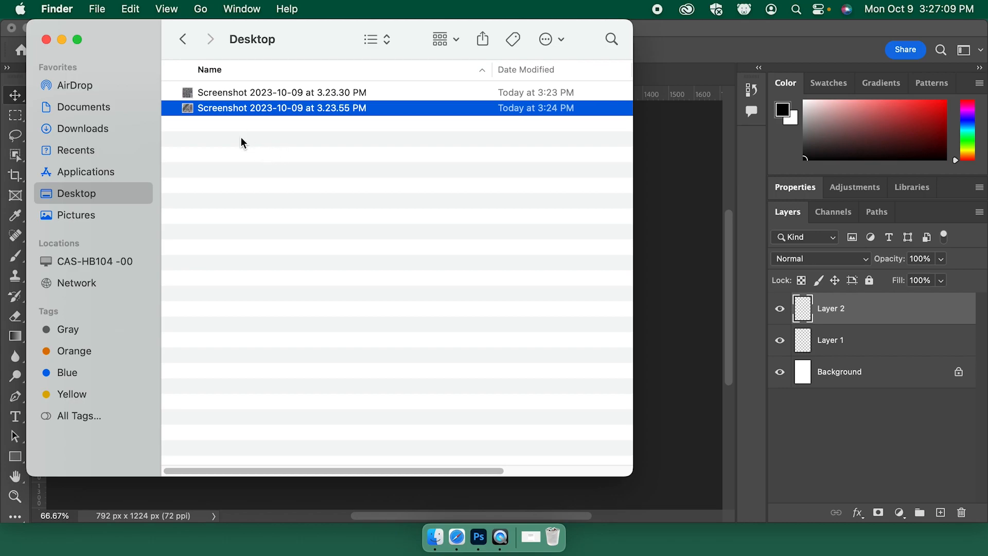
pyautogui.moveTo(290, 41); pyautogui.dragTo(446, 41)
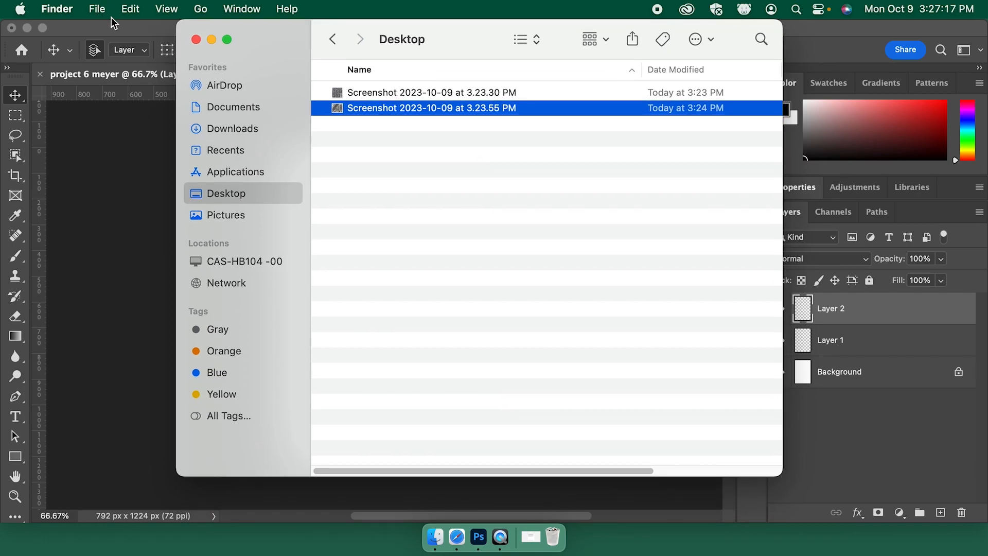
pyautogui.moveTo(446, 41); pyautogui.dragTo(661, 44)
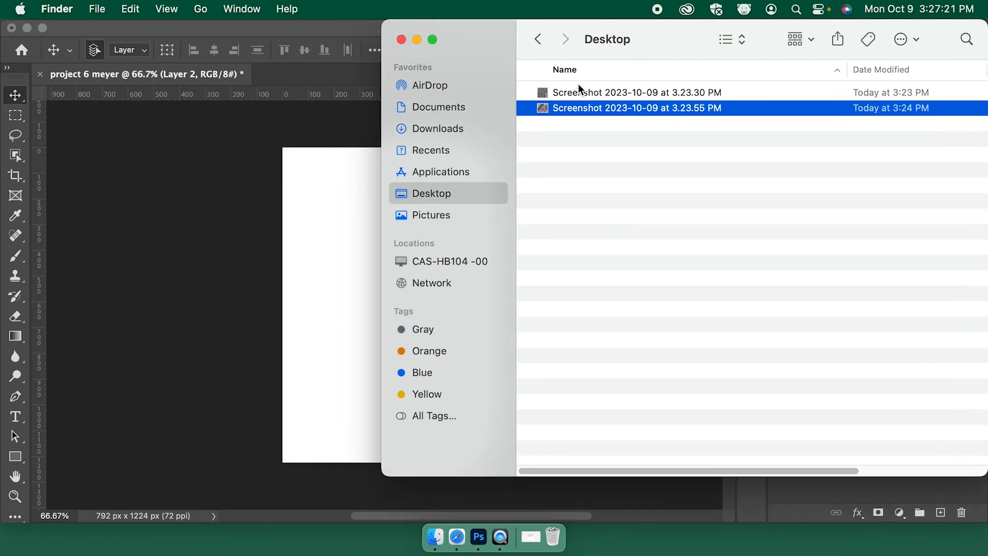
pyautogui.moveTo(576, 108); pyautogui.dragTo(356, 206)
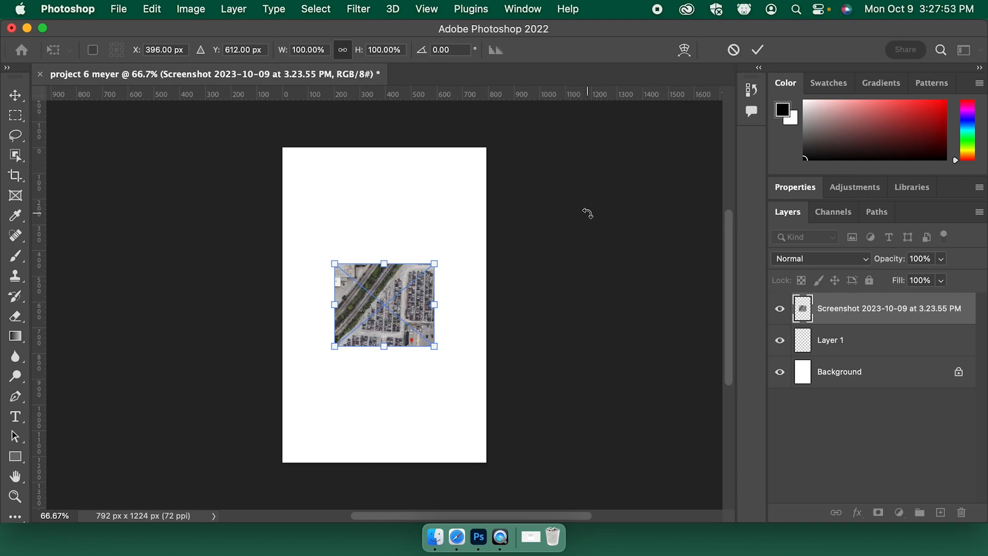
# Set the placed screenshot's rotation by hand to about -0.05° and commit the placement
pyautogui.moveTo(334, 198); pyautogui.dragTo(533, 247)
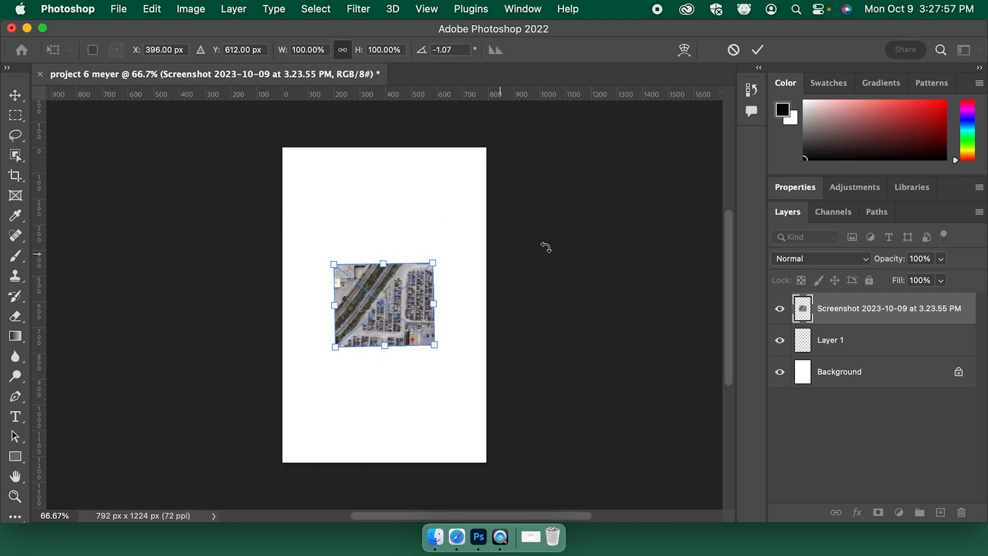
pyautogui.moveTo(452, 257); pyautogui.dragTo(462, 237)
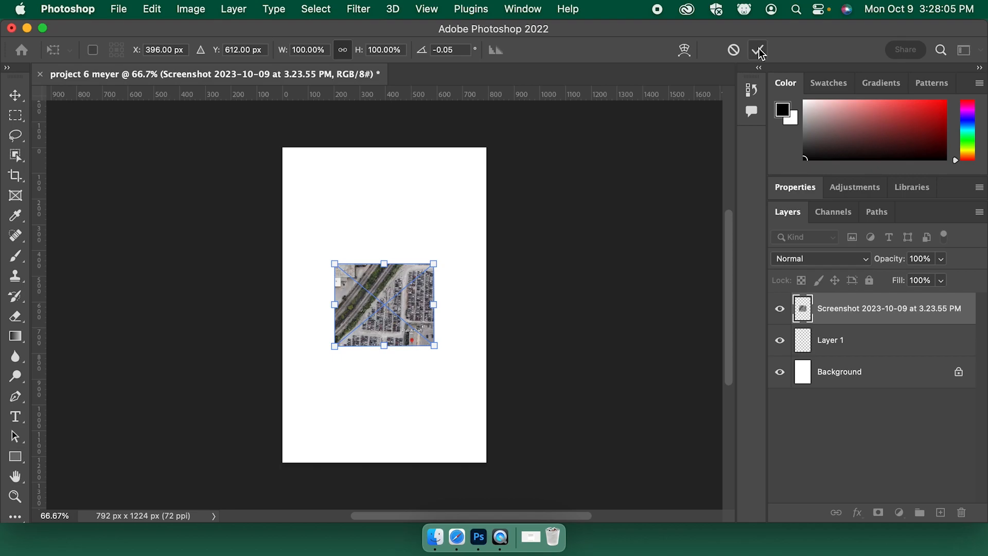
pyautogui.click(758, 50)
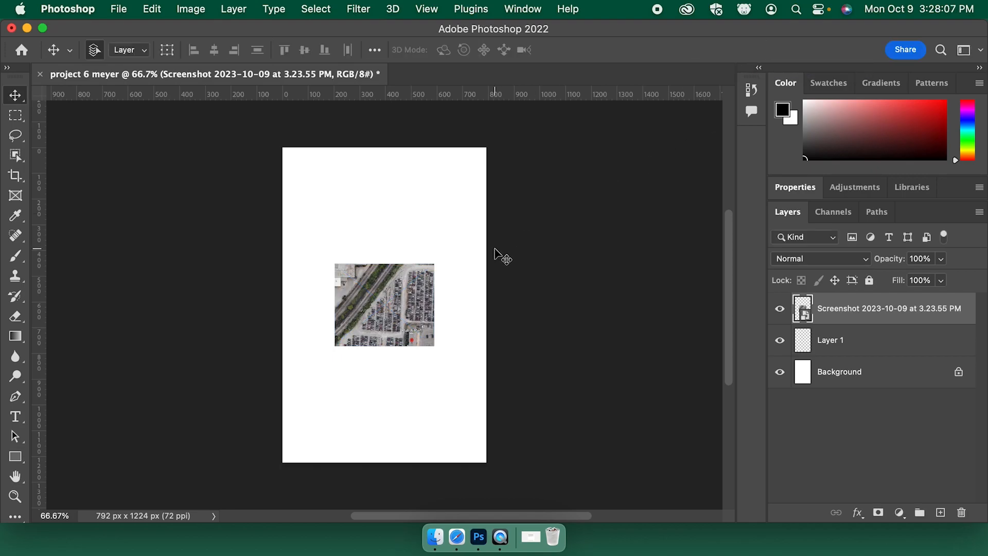
# Examine the rows of cars in the placed junkyard screenshot up close
pyautogui.moveTo(406, 301)
pyautogui.mouseDown()
pyautogui.moveTo(418, 280)
pyautogui.moveTo(406, 301)
pyautogui.mouseUp()
pyautogui.press('super+equal')
pyautogui.press('super+equal')
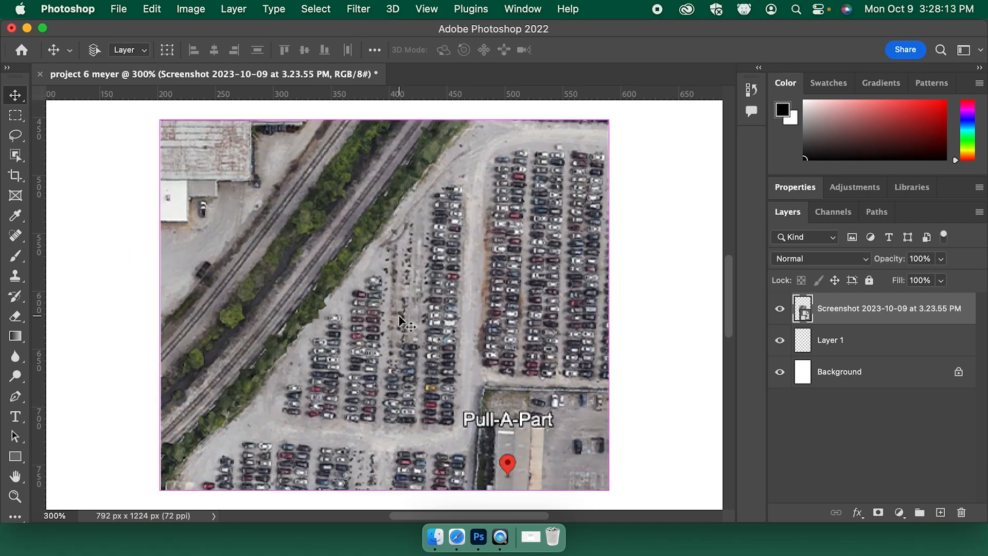
pyautogui.press('super+minus')
pyautogui.press('super+equal')
pyautogui.press('super+minus')
pyautogui.press('super+equal')
pyautogui.press('super+minus')
pyautogui.press('super+minus')
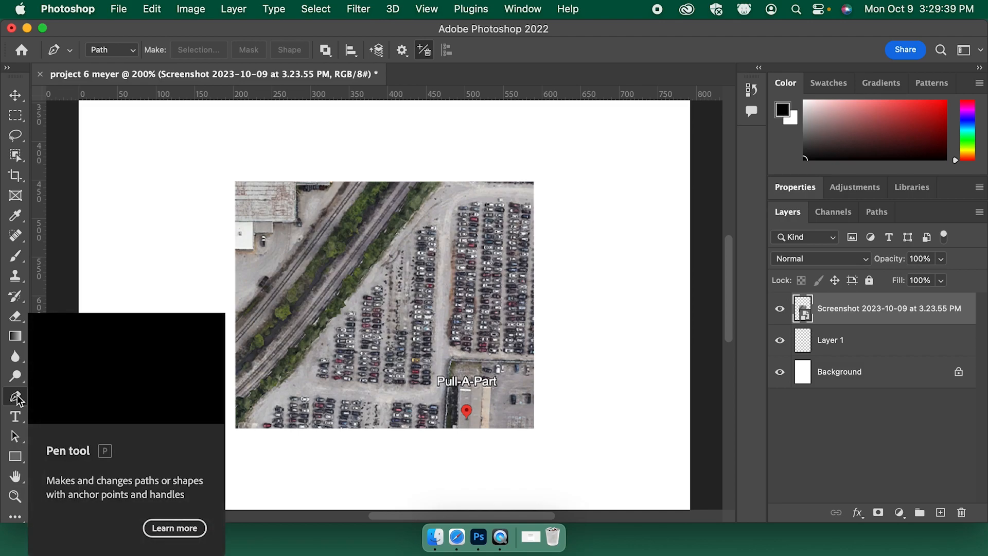
# Trace a closed four-cornered Pen tool path around the triangular block of parked cars beside the railway tracks
pyautogui.click(437, 238)
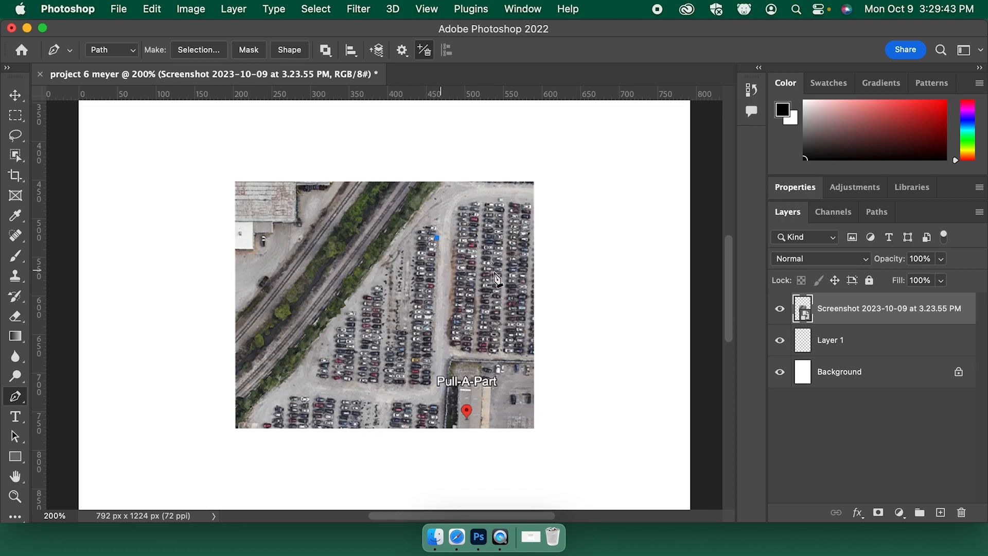
pyautogui.press('super+z')
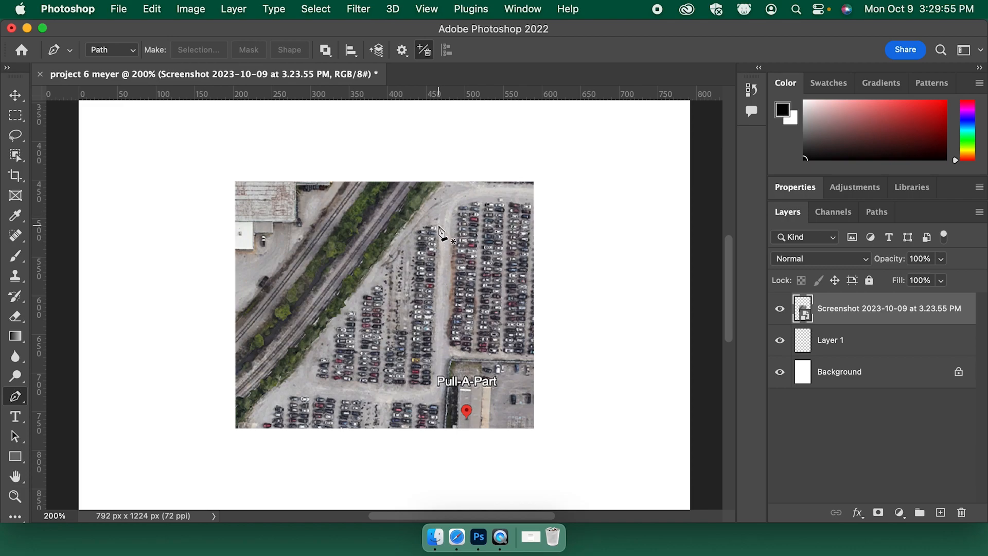
pyautogui.moveTo(431, 225); pyautogui.dragTo(424, 225)
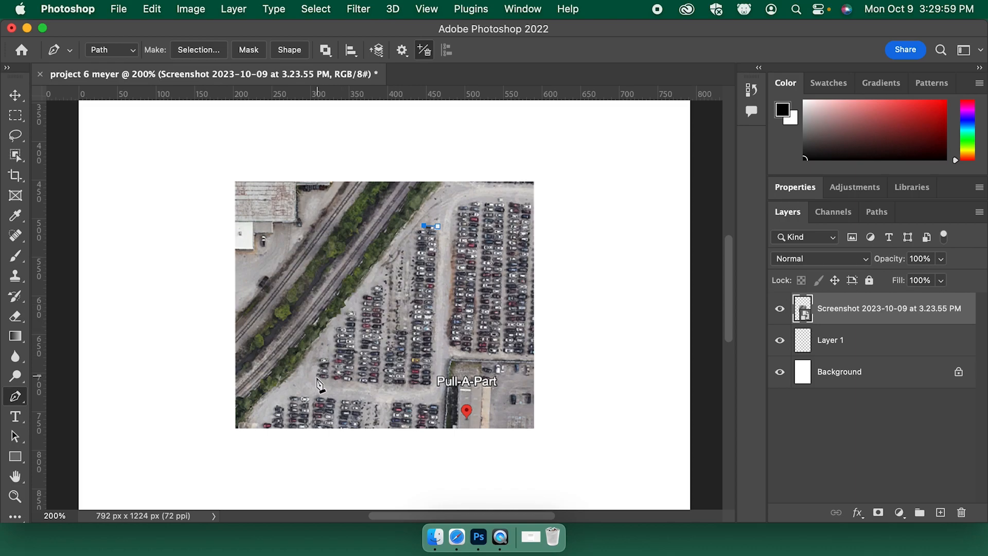
pyautogui.click(307, 374)
pyautogui.click(431, 387)
pyautogui.click(438, 228)
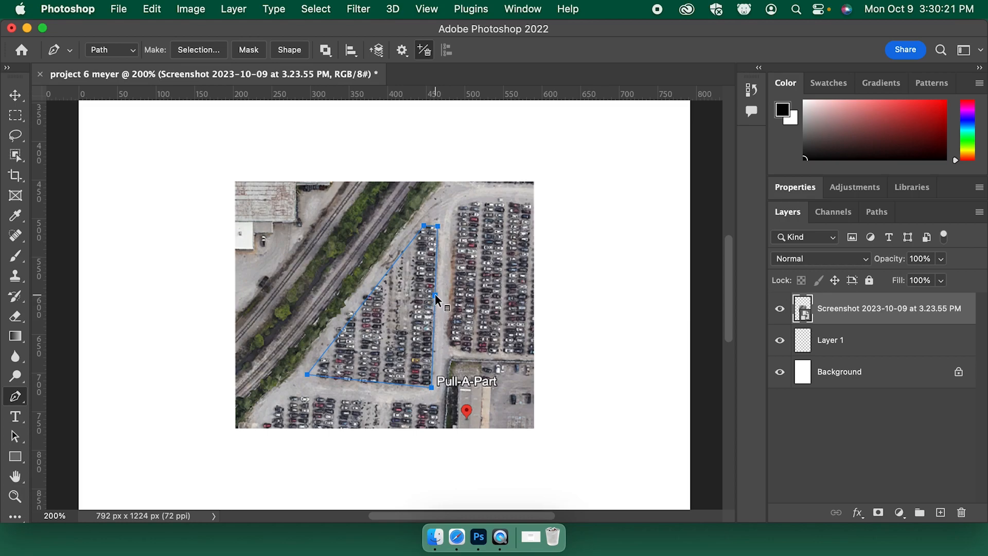
# Turn the path around the cars into a new anti-aliased selection with a feather radius of 0 pixels
pyautogui.rightClick(435, 295)
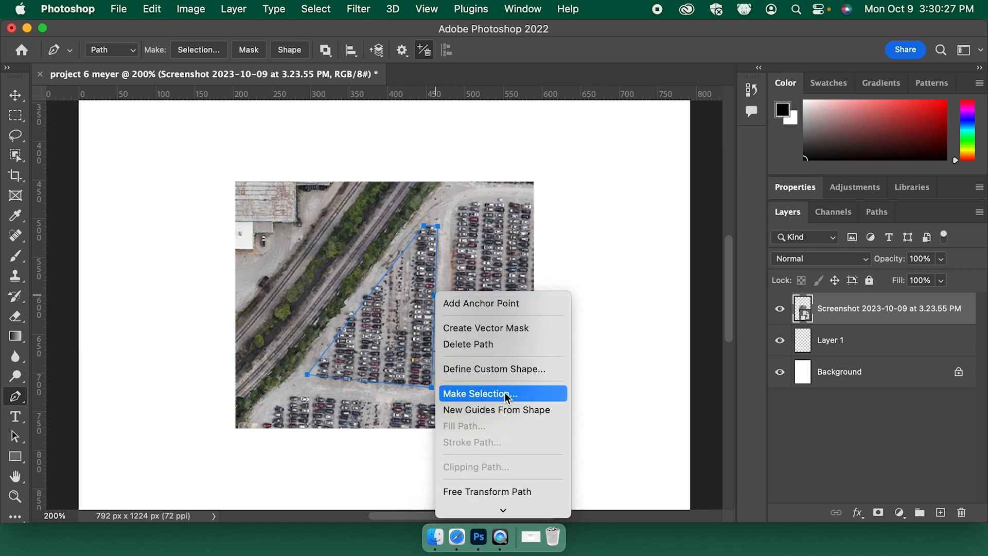
pyautogui.click(490, 394)
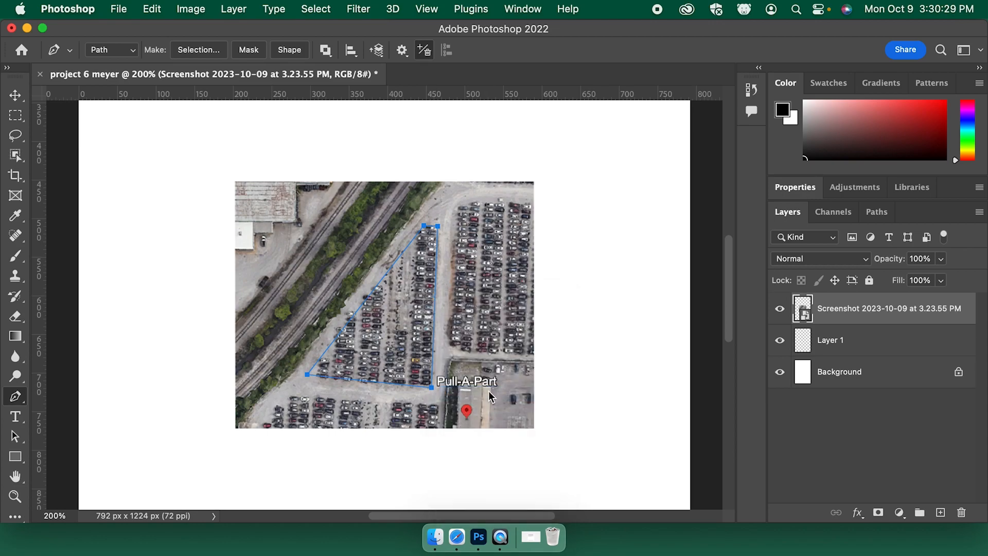
pyautogui.moveTo(555, 173); pyautogui.dragTo(722, 155)
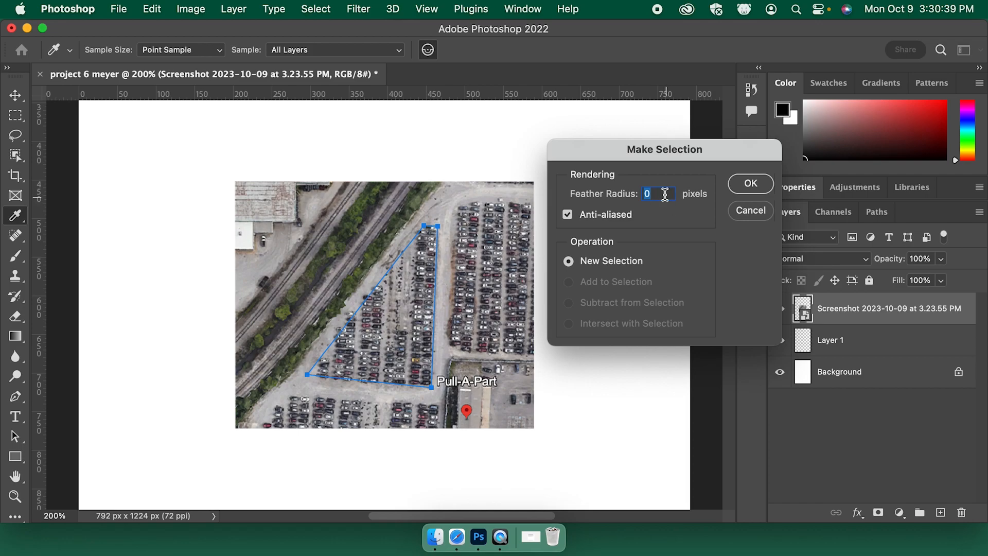
pyautogui.click(747, 186)
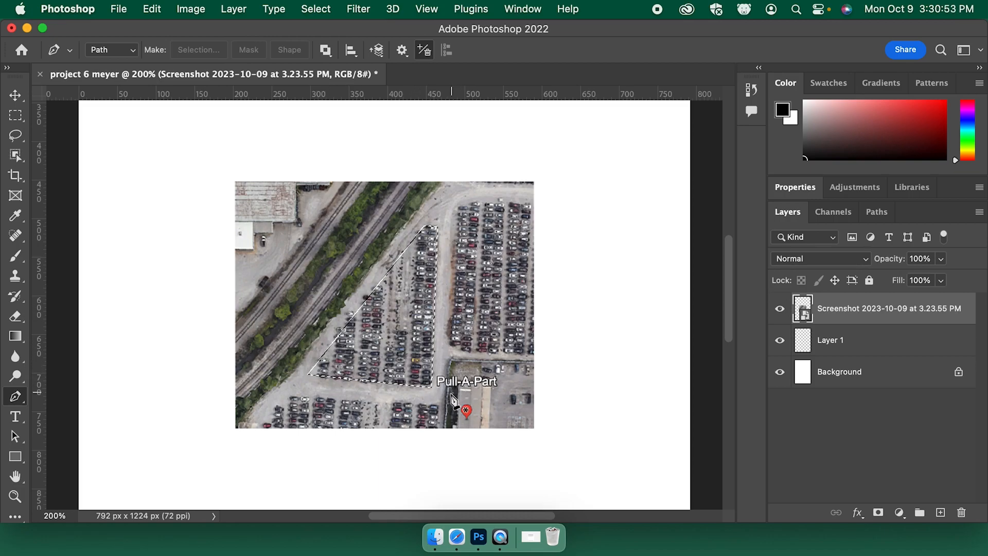
# Try to delete the selected area of the screenshot smart object, and rasterize the screenshot layer to make its pixels editable
pyautogui.press('BackSpace')
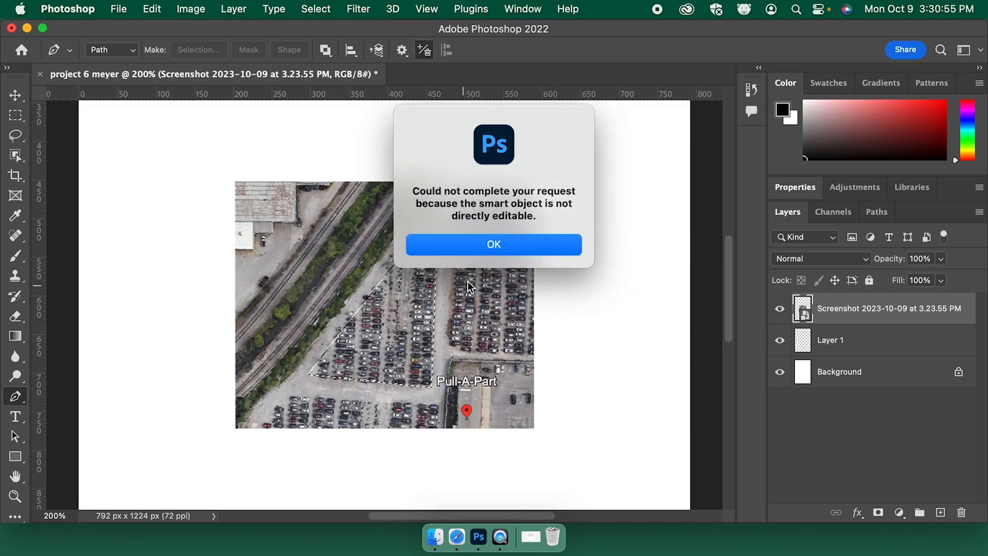
pyautogui.click(508, 245)
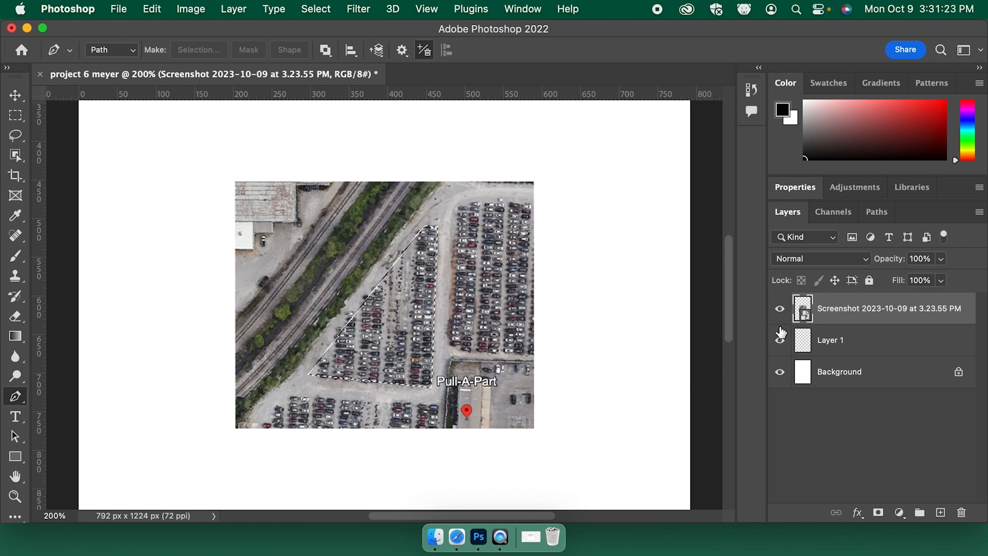
pyautogui.rightClick(804, 301)
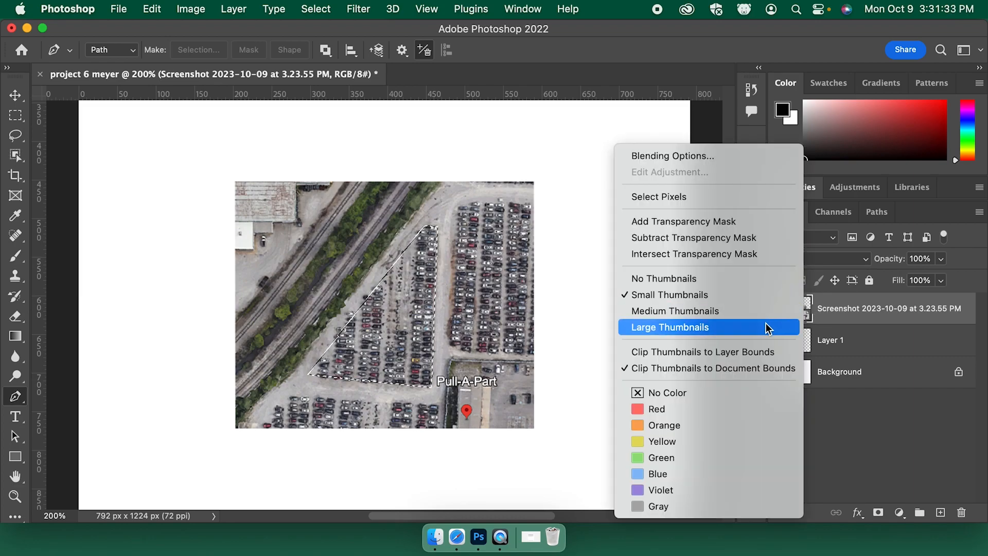
pyautogui.rightClick(854, 319)
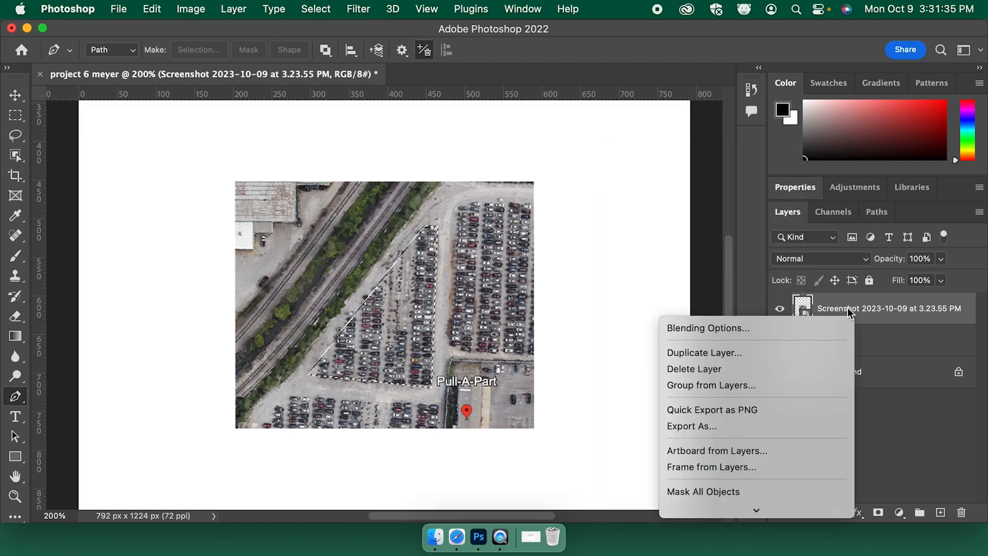
pyautogui.scroll(-5, 803, 356)
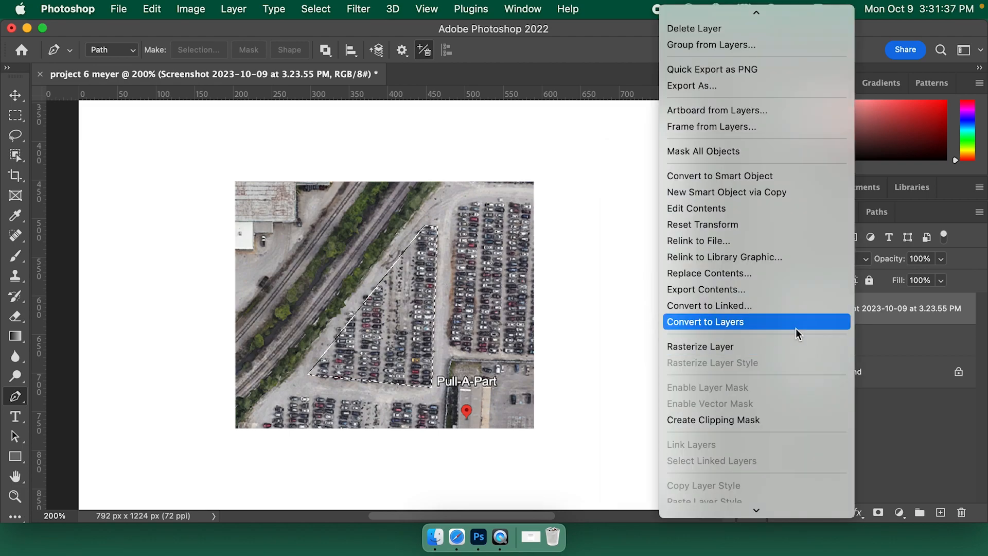
pyautogui.click(891, 328)
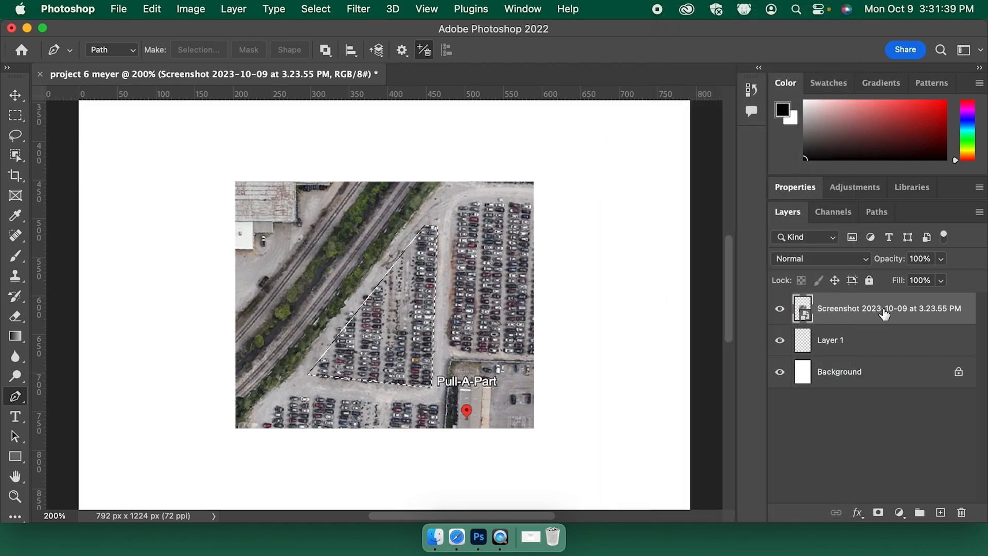
pyautogui.rightClick(863, 309)
pyautogui.scroll(-5, 803, 375)
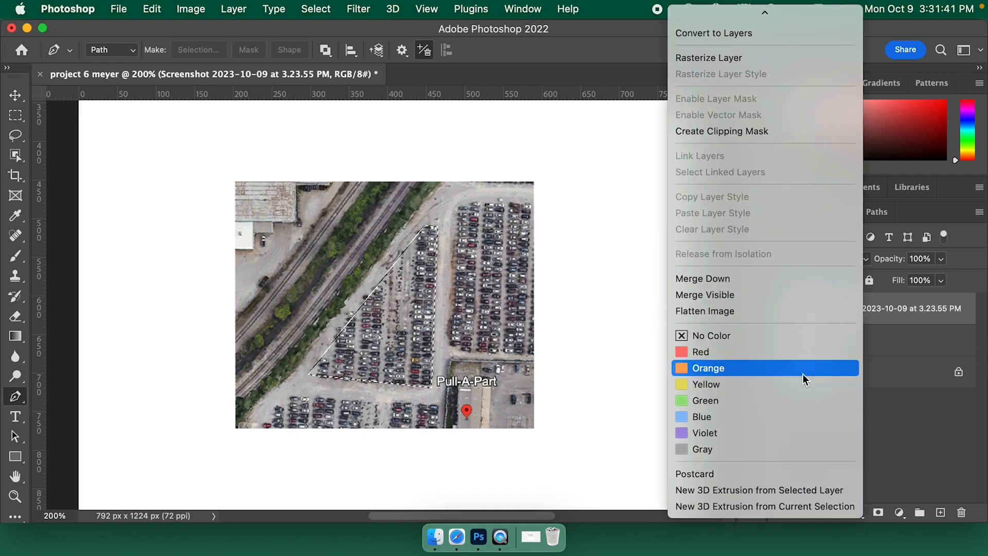
pyautogui.scroll(2, 755, 233)
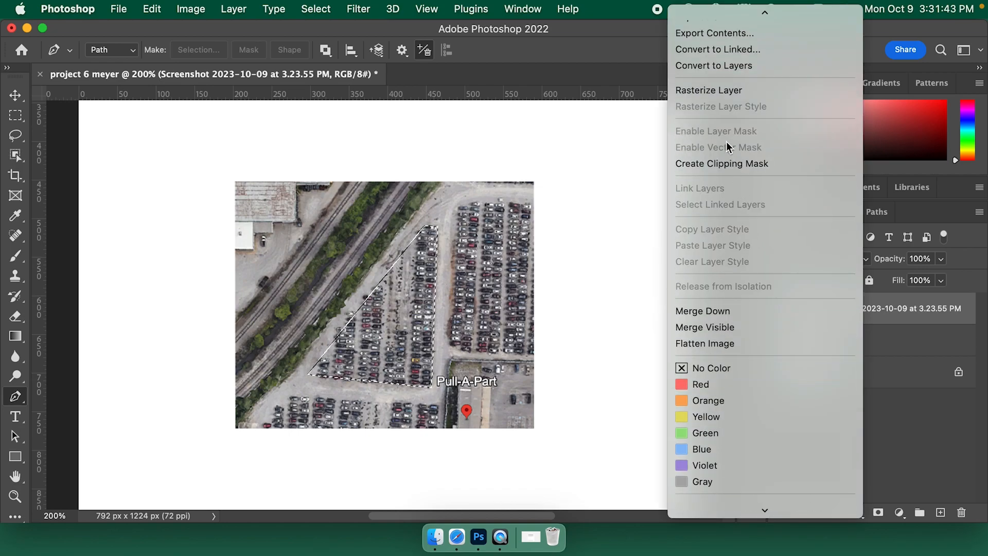
pyautogui.click(752, 89)
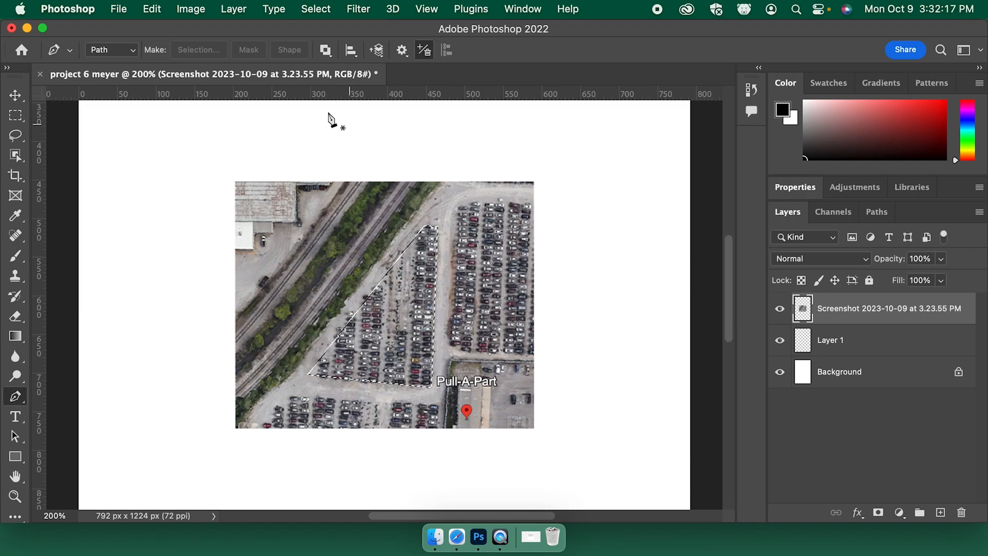
# Invert the selection, delete everything on the screenshot layer outside the triangular block of cars, and deselect
pyautogui.click(316, 9)
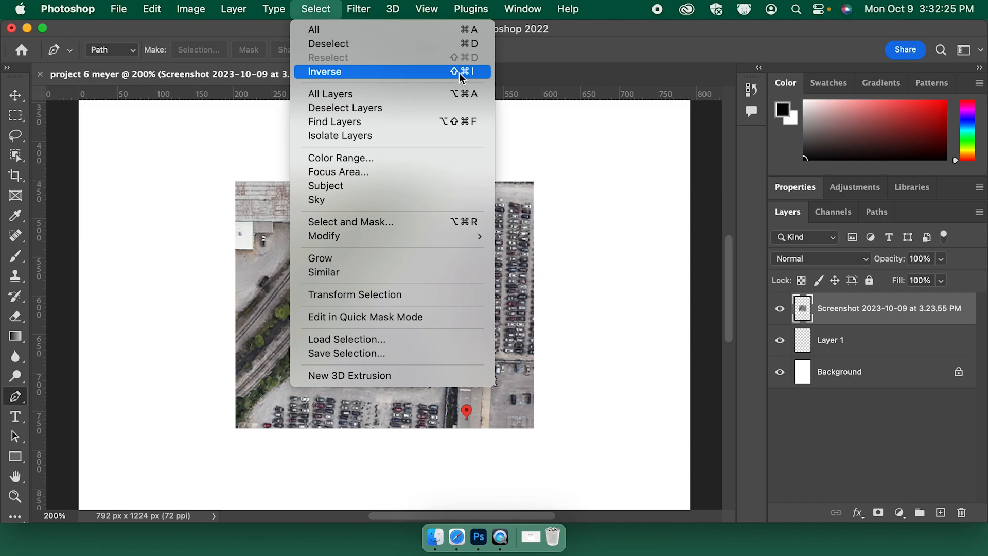
pyautogui.click(360, 73)
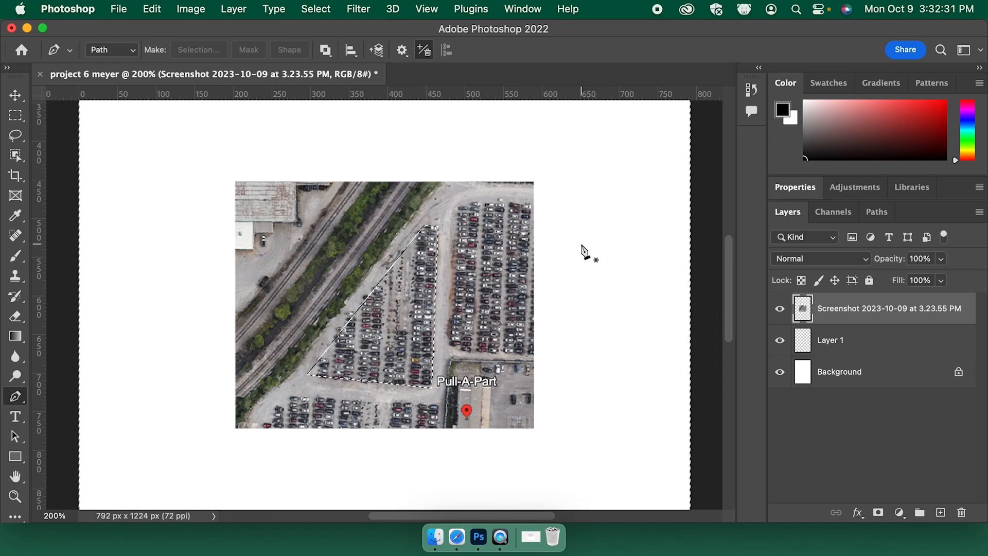
pyautogui.press('Delete')
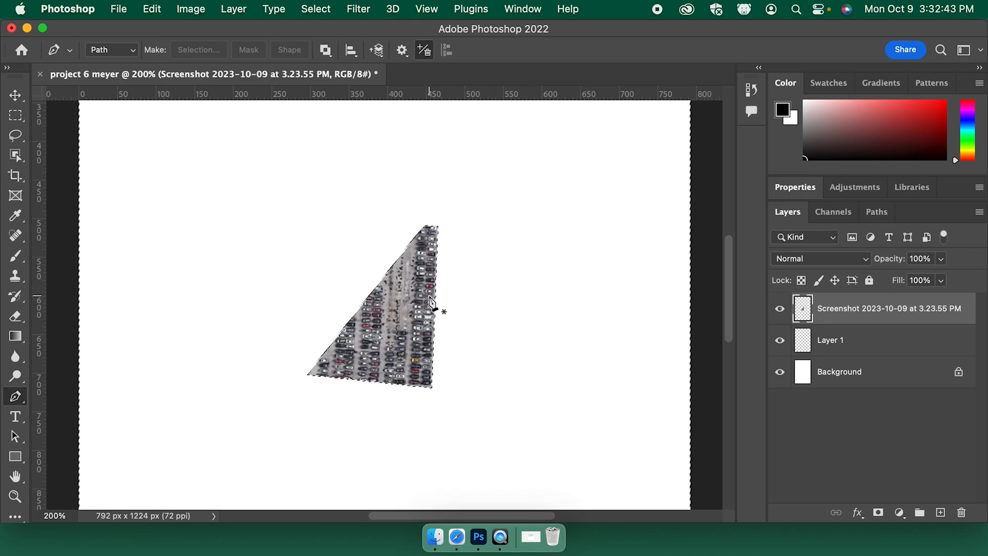
pyautogui.press('super+d')
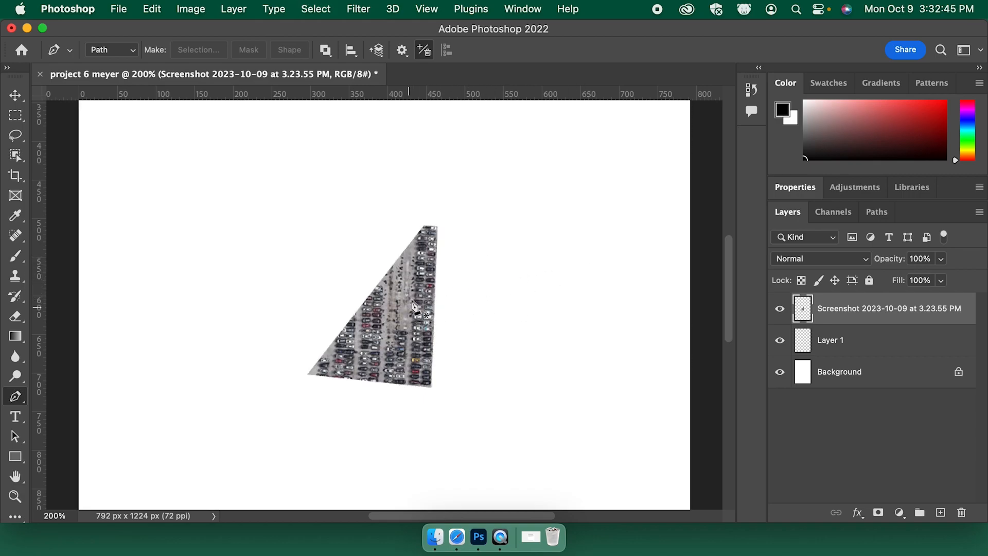
# Move the triangular car cut-out to the upper middle of the page with the Move tool
pyautogui.press('v')
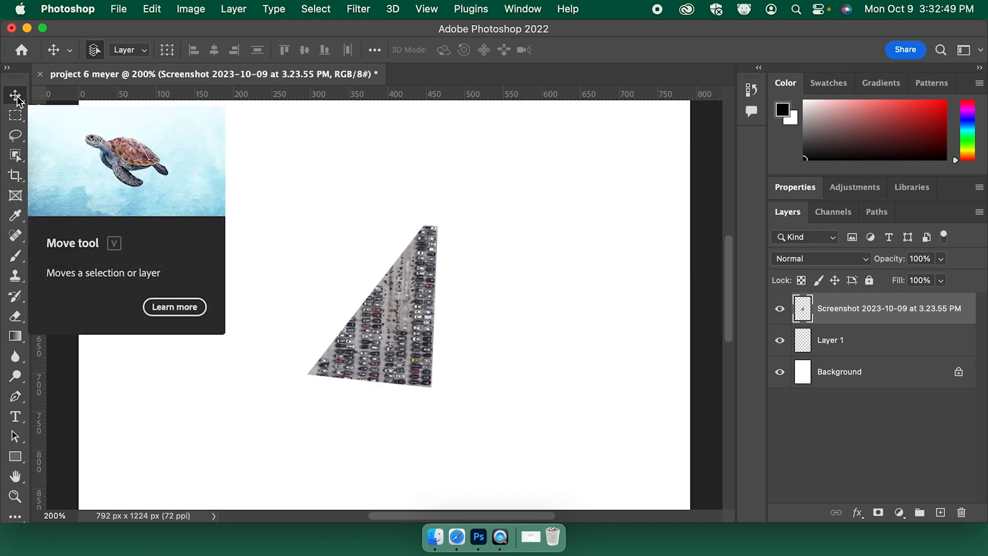
pyautogui.moveTo(400, 318); pyautogui.dragTo(445, 356)
pyautogui.press('super+minus')
pyautogui.press('super+minus')
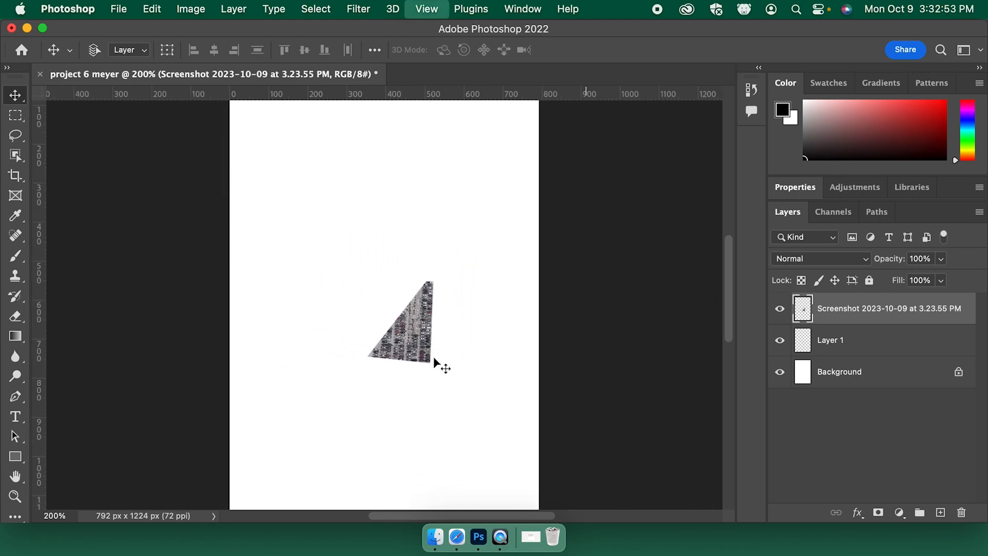
pyautogui.moveTo(399, 323); pyautogui.dragTo(384, 271)
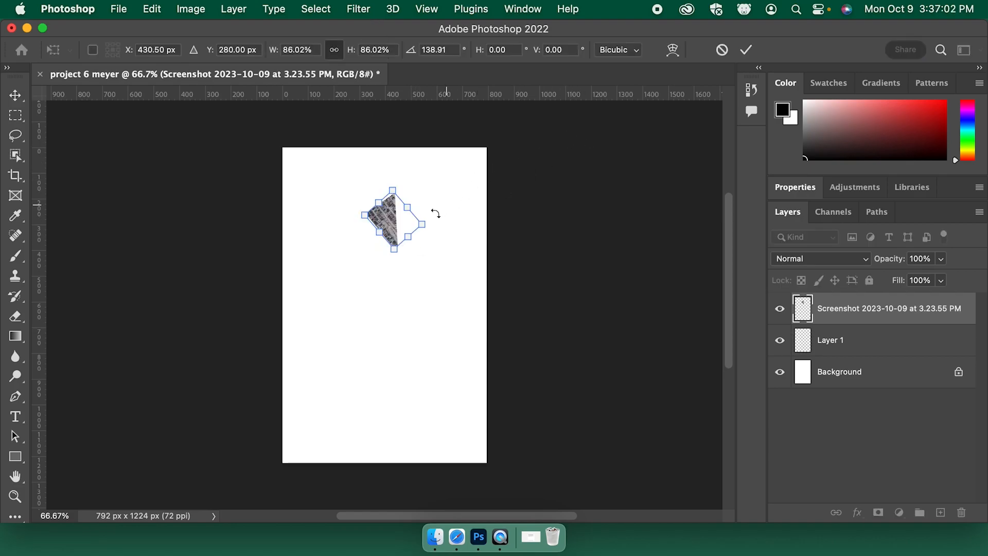
# Position the cut-out, rotated 138.91° and scaled to 86.02%, at about X 391 px, Y 418 px and commit the transform
pyautogui.moveTo(397, 226); pyautogui.dragTo(378, 238)
pyautogui.moveTo(380, 239)
pyautogui.mouseDown()
pyautogui.moveTo(375, 234)
pyautogui.moveTo(381, 248)
pyautogui.mouseUp()
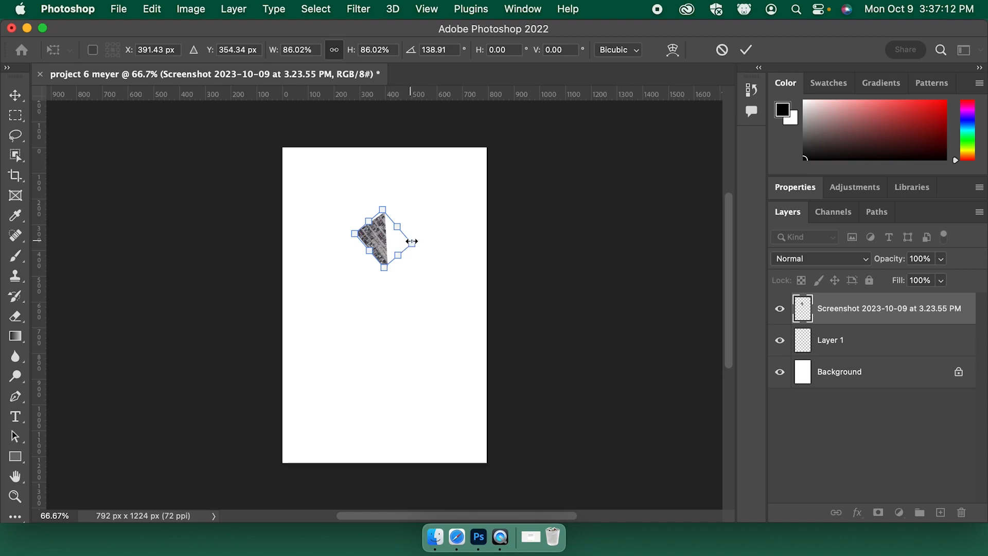
pyautogui.moveTo(387, 242); pyautogui.dragTo(387, 258)
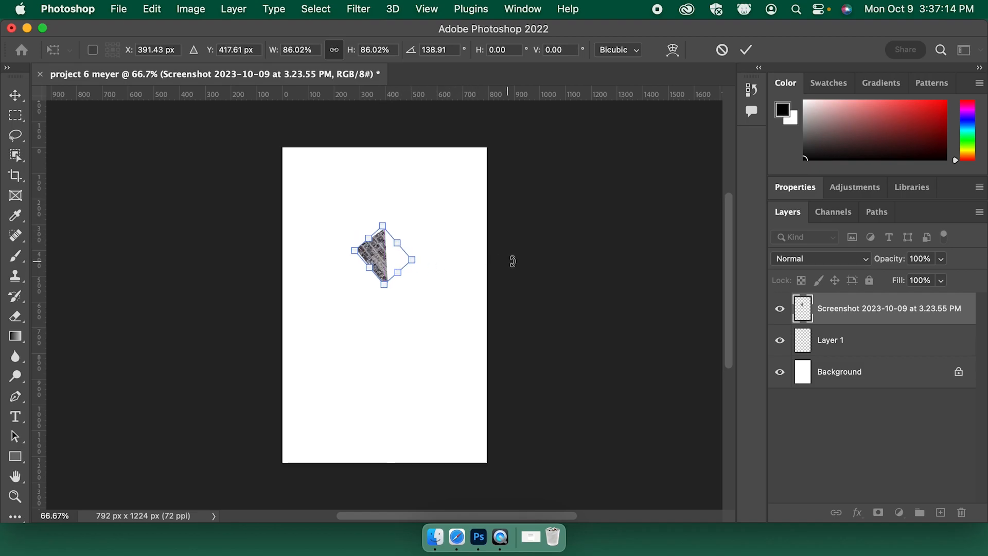
pyautogui.click(746, 52)
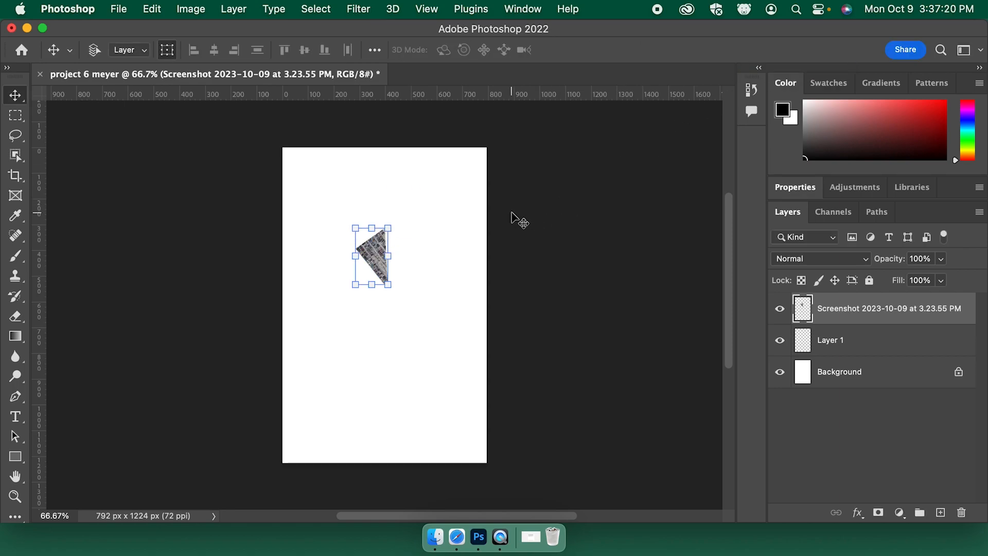
# Shift the car triangle slightly up and rotate it about -20°
pyautogui.click(412, 230)
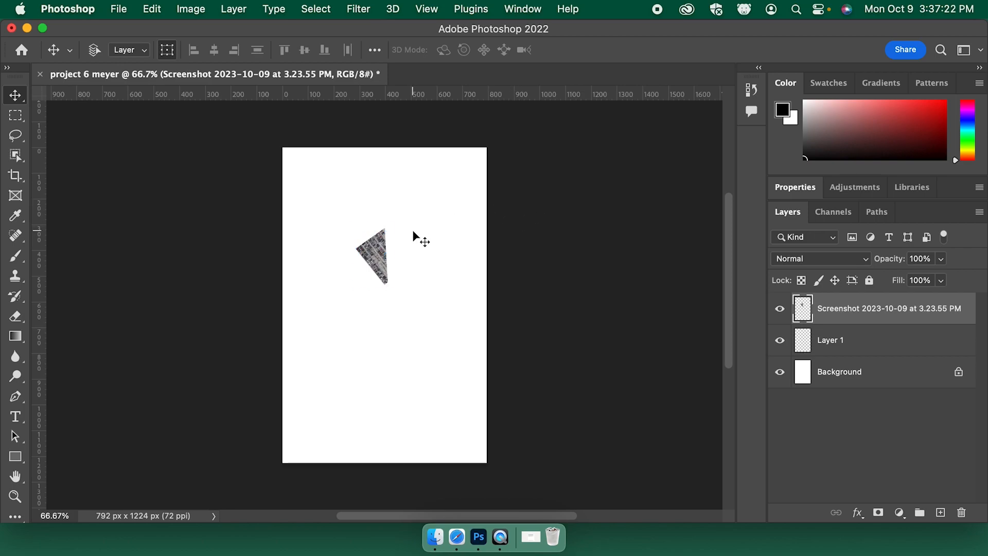
pyautogui.moveTo(375, 243)
pyautogui.mouseDown()
pyautogui.moveTo(382, 233)
pyautogui.moveTo(371, 237)
pyautogui.mouseUp()
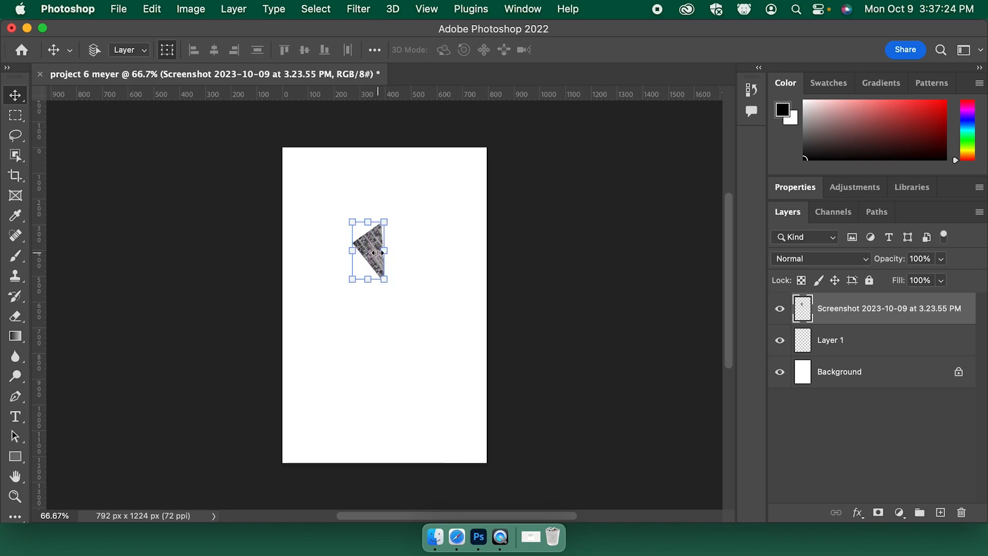
pyautogui.moveTo(395, 289); pyautogui.dragTo(407, 271)
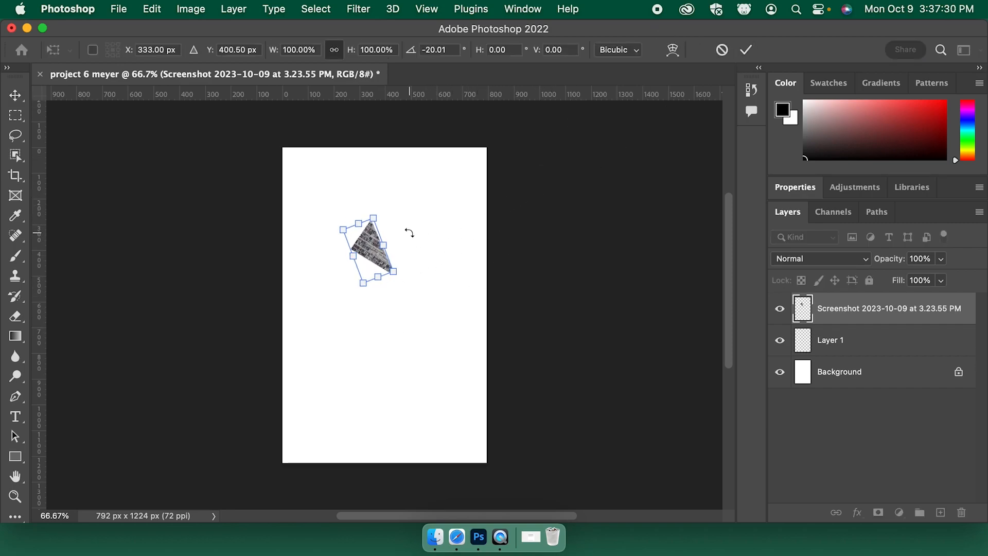
pyautogui.press('Return')
# Scale the car triangle down and place it on the page's vertical centre line in the upper part of the page
pyautogui.moveTo(375, 242); pyautogui.dragTo(369, 230)
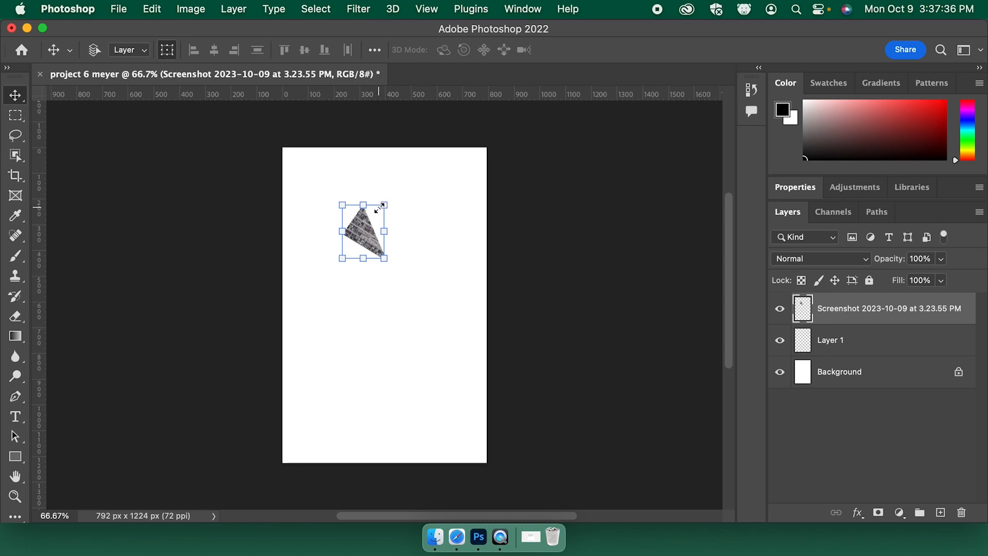
pyautogui.moveTo(386, 206); pyautogui.dragTo(381, 213)
pyautogui.click(745, 49)
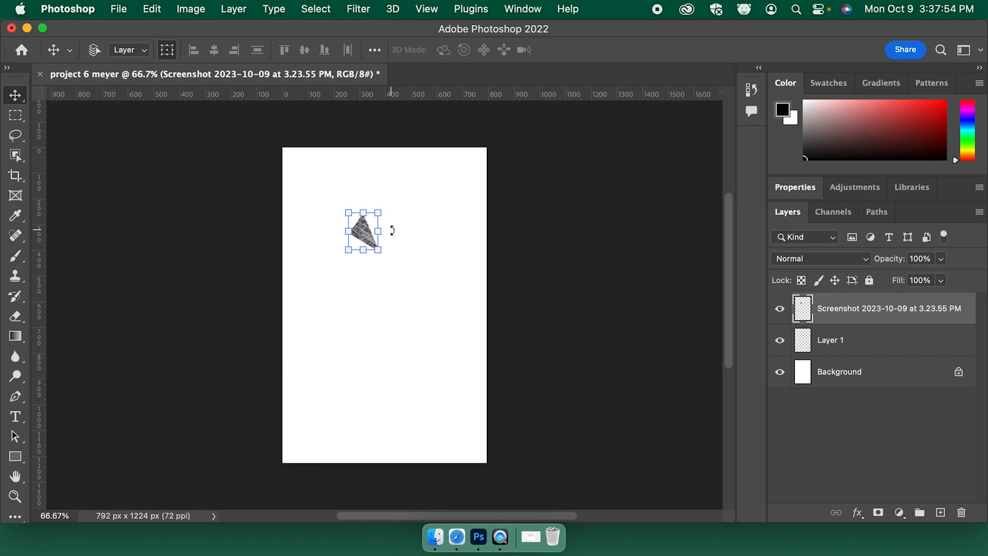
pyautogui.moveTo(361, 235); pyautogui.dragTo(377, 231)
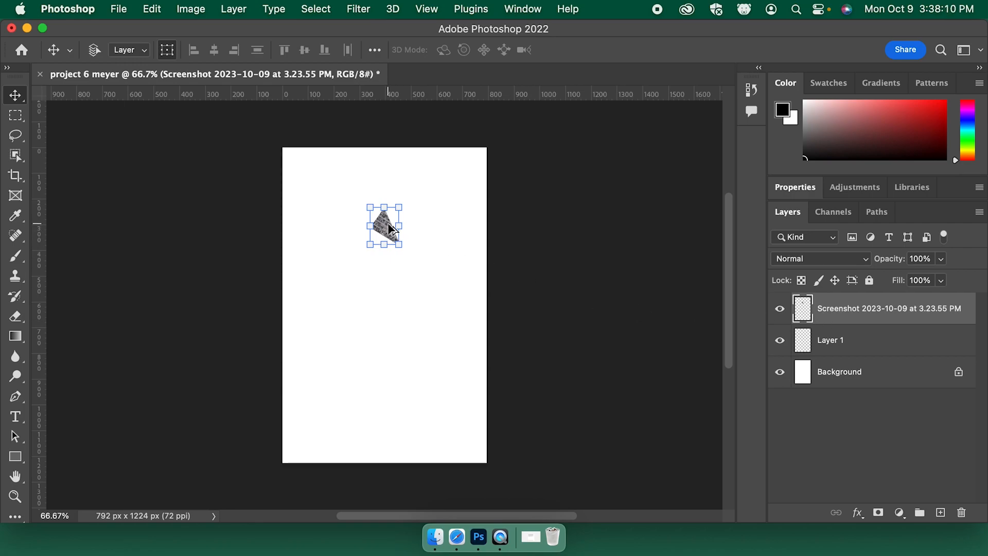
# Duplicate the triangle's screenshot layer and place the copy directly below the original in the lower half of the page
pyautogui.moveTo(386, 223); pyautogui.dragTo(394, 354)
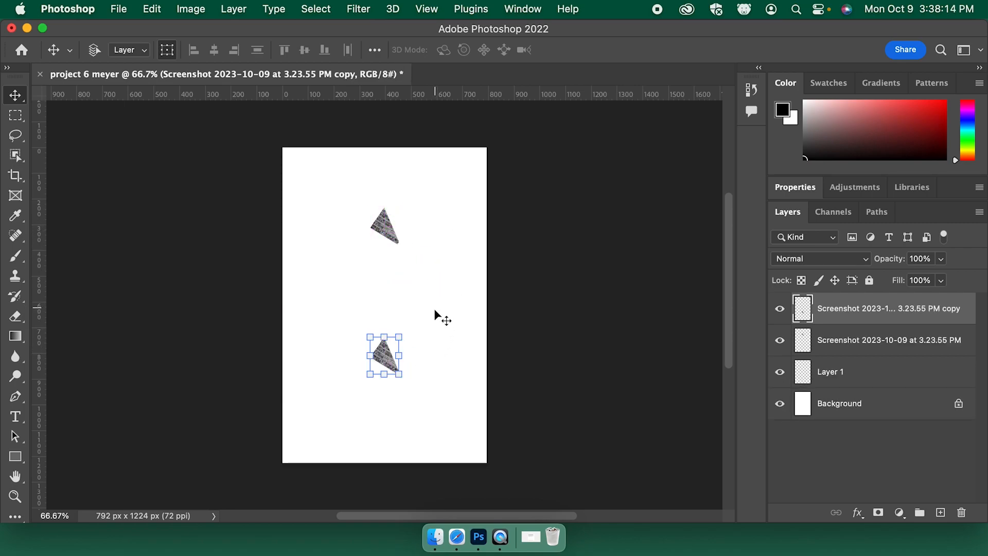
pyautogui.press('super+z')
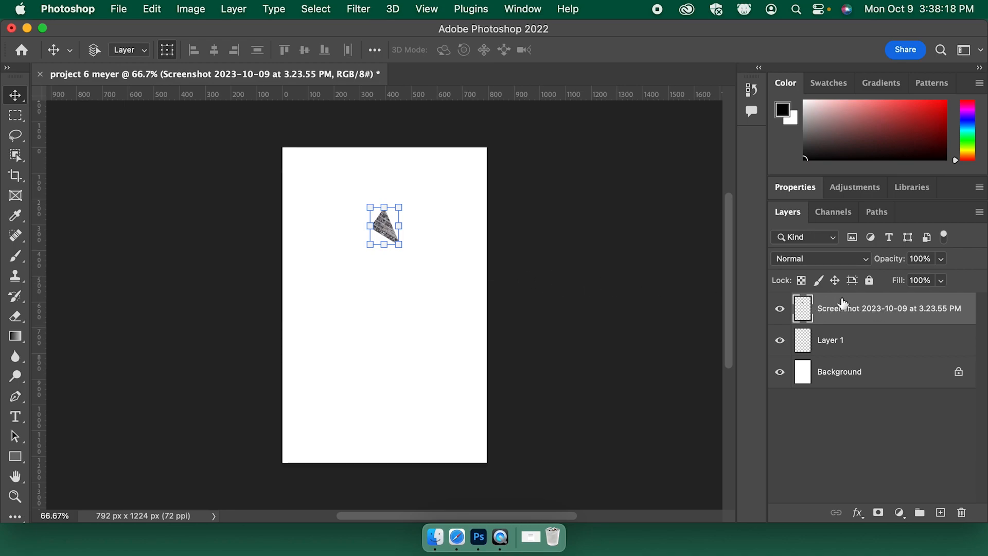
pyautogui.moveTo(870, 309); pyautogui.dragTo(941, 512)
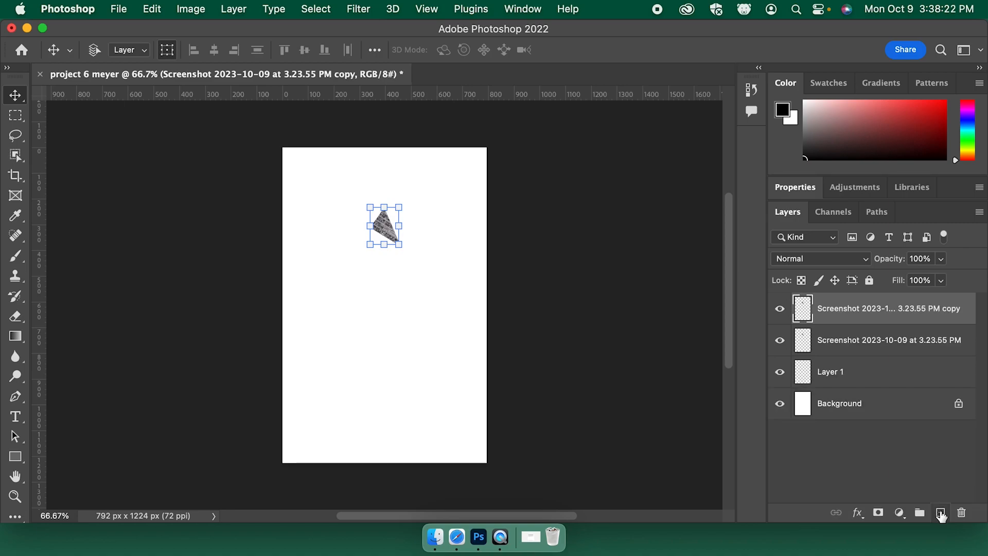
pyautogui.moveTo(385, 242); pyautogui.dragTo(384, 340)
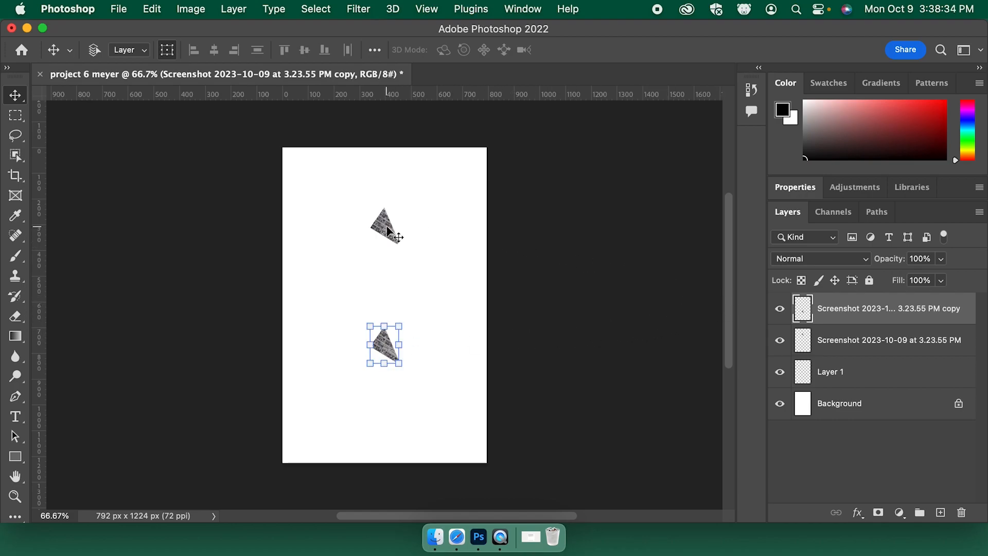
# Paste two more copies of the triangle, placing one at the right of the page and one, rotated, at the left
pyautogui.press('super+c')
pyautogui.press('super+v')
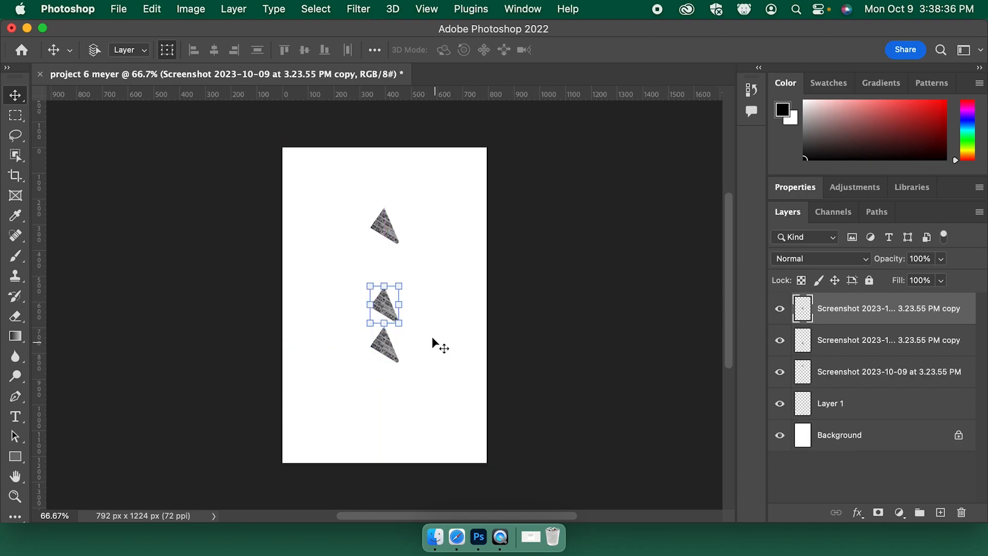
pyautogui.moveTo(387, 309); pyautogui.dragTo(443, 292)
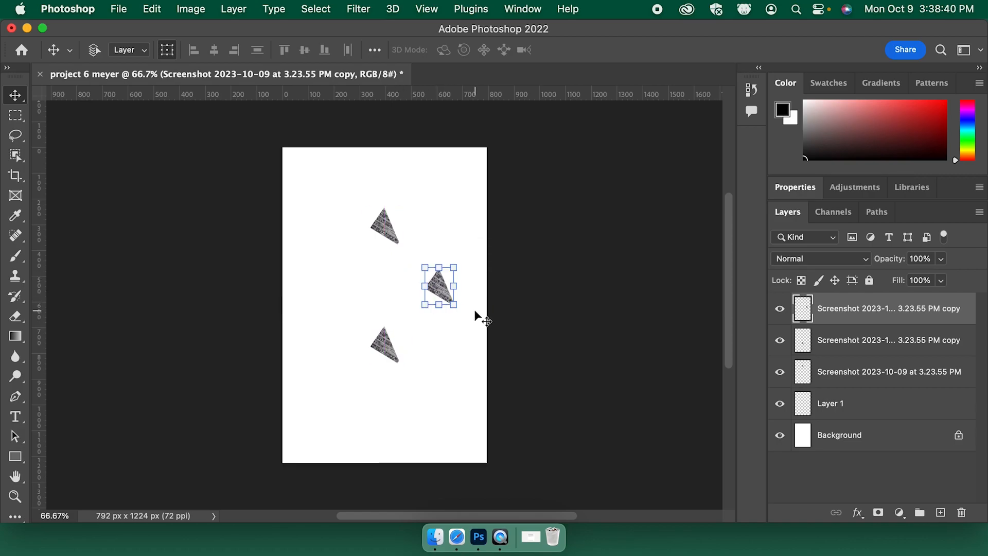
pyautogui.moveTo(436, 287); pyautogui.dragTo(444, 290)
pyautogui.press('super+v')
pyautogui.moveTo(390, 315); pyautogui.dragTo(330, 296)
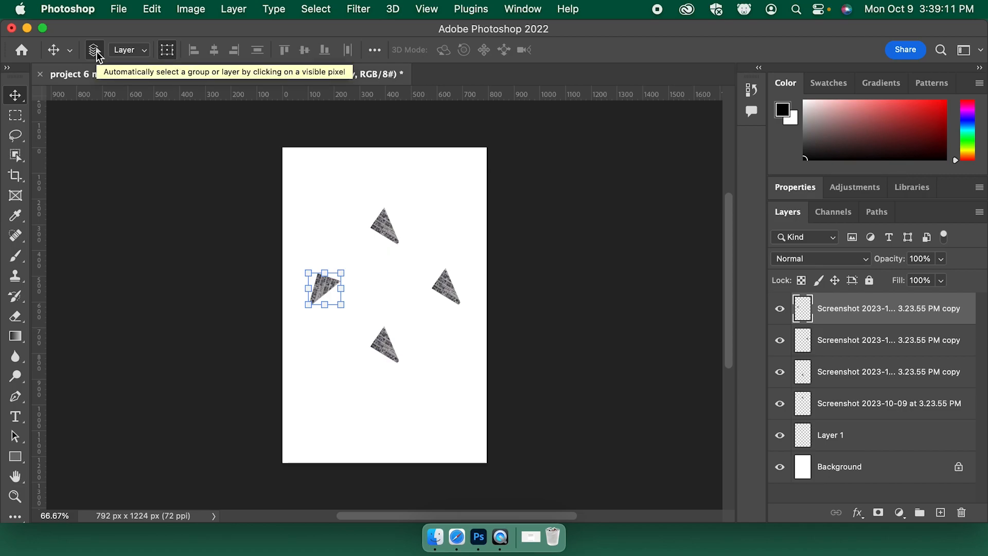
# Turn on Auto-Select for the Move tool and adjust the top, right and bottom triangles directly on the canvas
pyautogui.click(94, 50)
pyautogui.click(387, 227)
pyautogui.moveTo(387, 233)
pyautogui.mouseDown()
pyautogui.moveTo(406, 235)
pyautogui.moveTo(387, 233)
pyautogui.mouseUp()
pyautogui.moveTo(447, 296)
pyautogui.mouseDown()
pyautogui.moveTo(447, 282)
pyautogui.moveTo(447, 298)
pyautogui.mouseUp()
pyautogui.moveTo(386, 342); pyautogui.dragTo(386, 355)
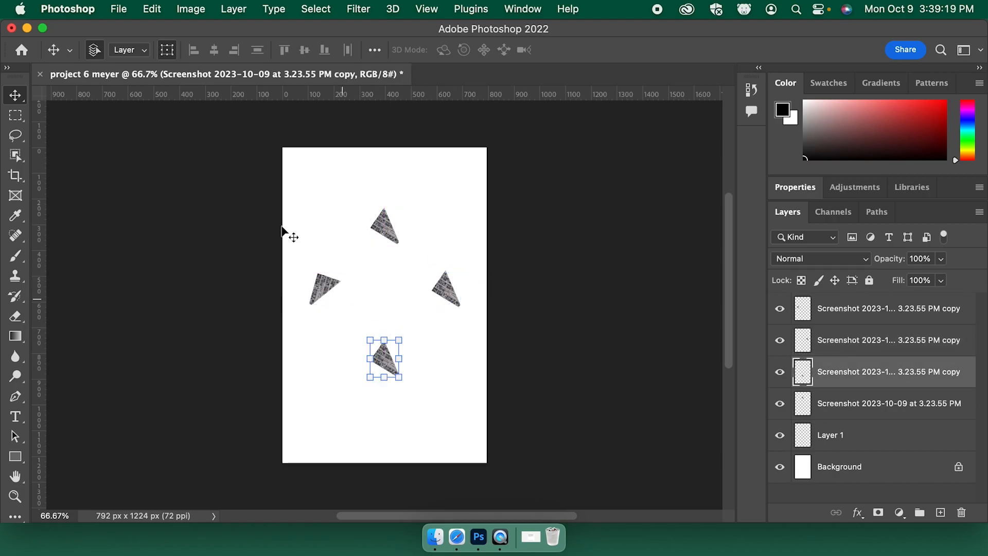
# Try moving the left and top triangles with Auto-Select off, and select the individual triangle layers by name instead
pyautogui.click(320, 284)
pyautogui.moveTo(328, 285); pyautogui.dragTo(341, 271)
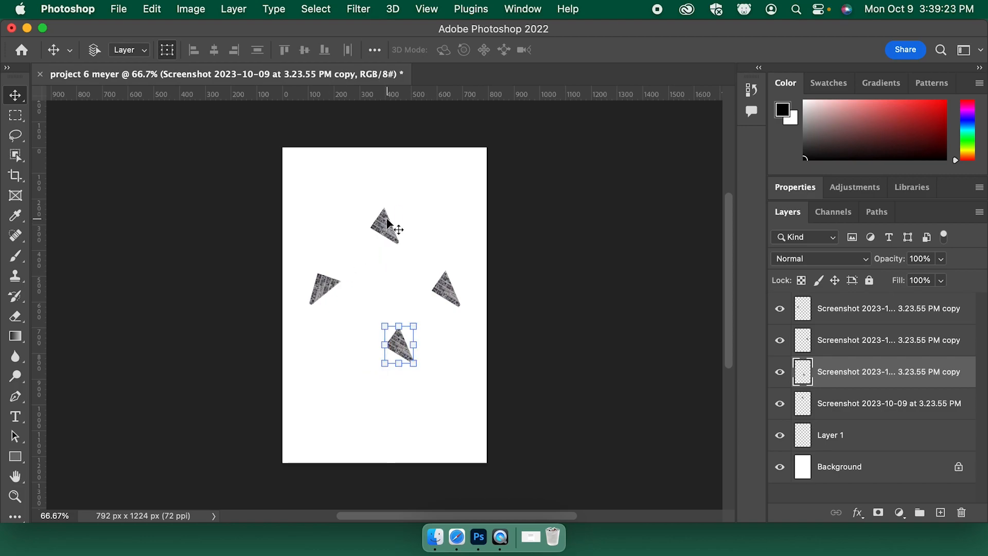
pyautogui.moveTo(386, 219); pyautogui.dragTo(394, 227)
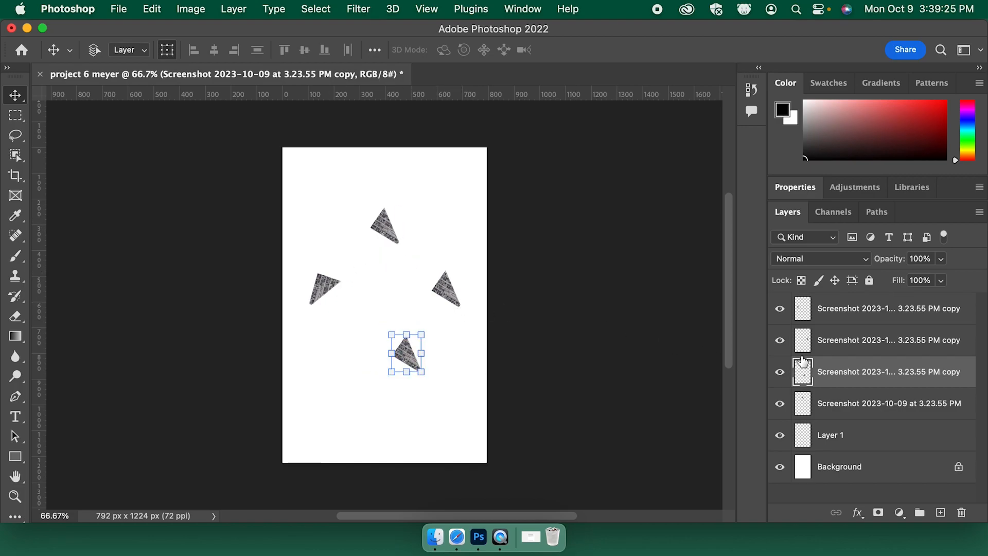
pyautogui.click(845, 344)
pyautogui.click(858, 306)
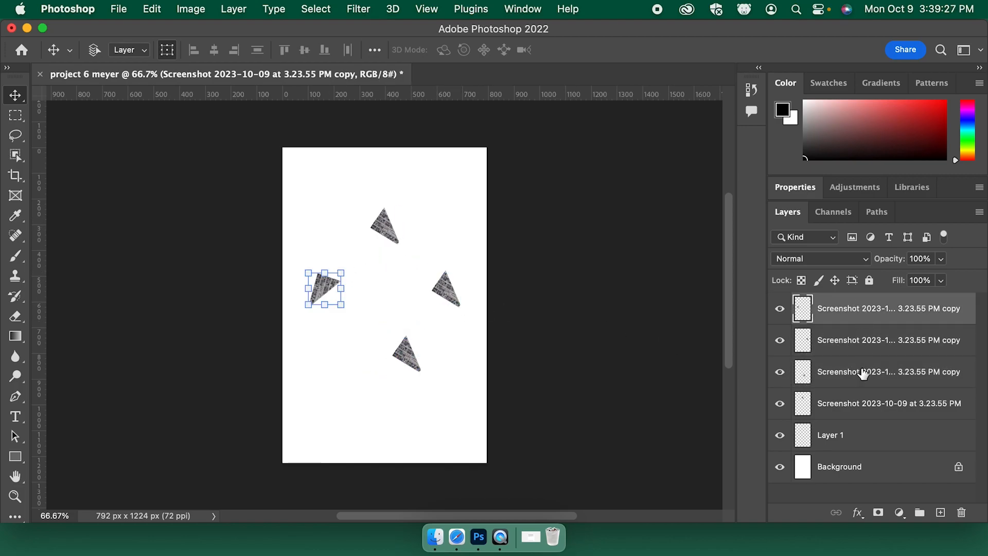
pyautogui.click(862, 399)
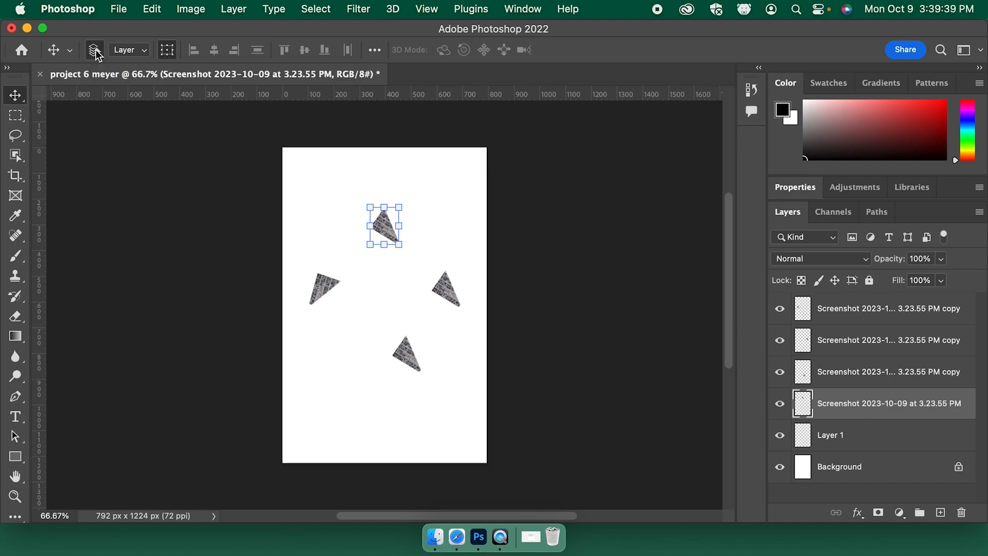
# With Auto-Select on, move the bottom triangle back under the top one and reposition the right and left triangles
pyautogui.click(326, 288)
pyautogui.moveTo(412, 356); pyautogui.dragTo(388, 362)
pyautogui.moveTo(444, 292); pyautogui.dragTo(452, 296)
pyautogui.moveTo(324, 295); pyautogui.dragTo(340, 292)
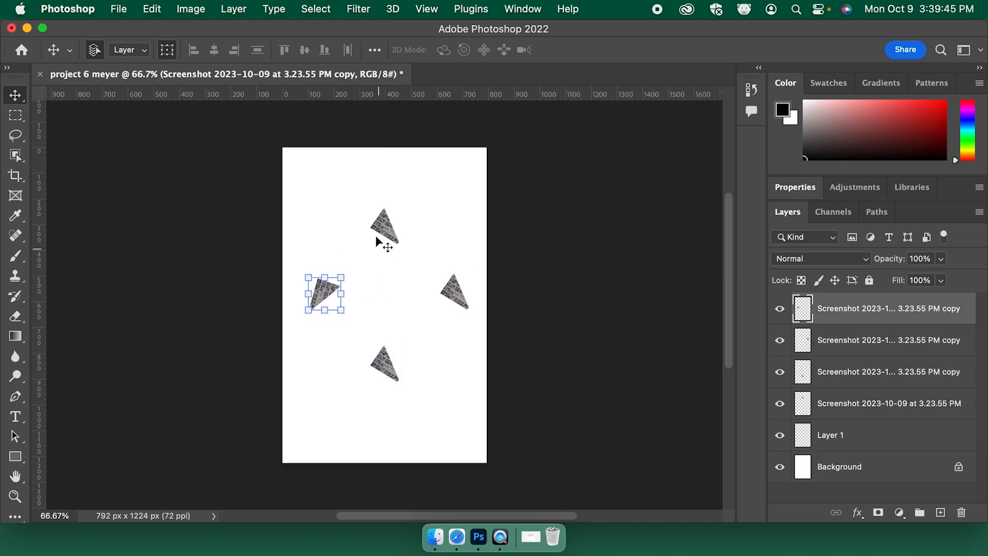
# Add a vertical and a horizontal ruler guide through the centre of the page
pyautogui.moveTo(39, 166); pyautogui.dragTo(389, 198)
pyautogui.click(540, 192)
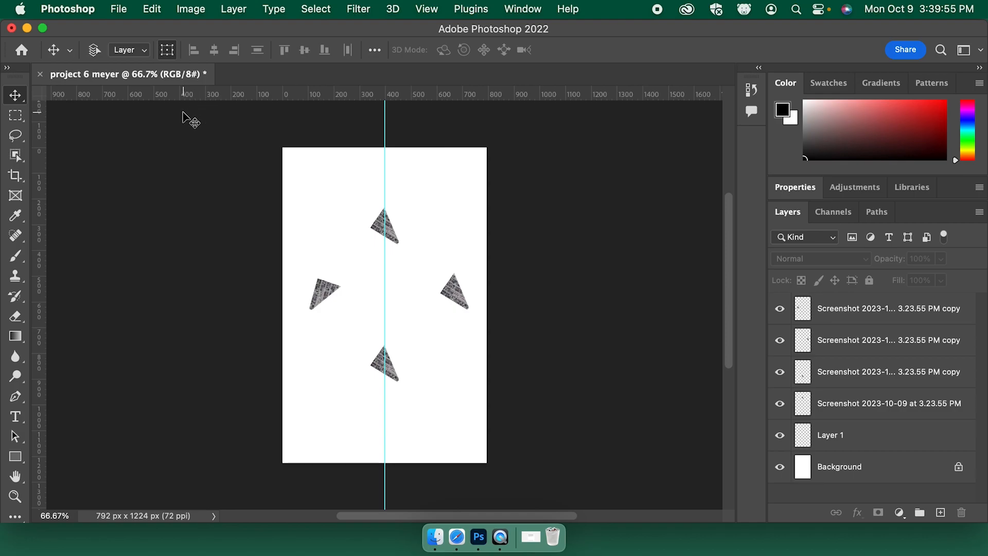
pyautogui.click(421, 9)
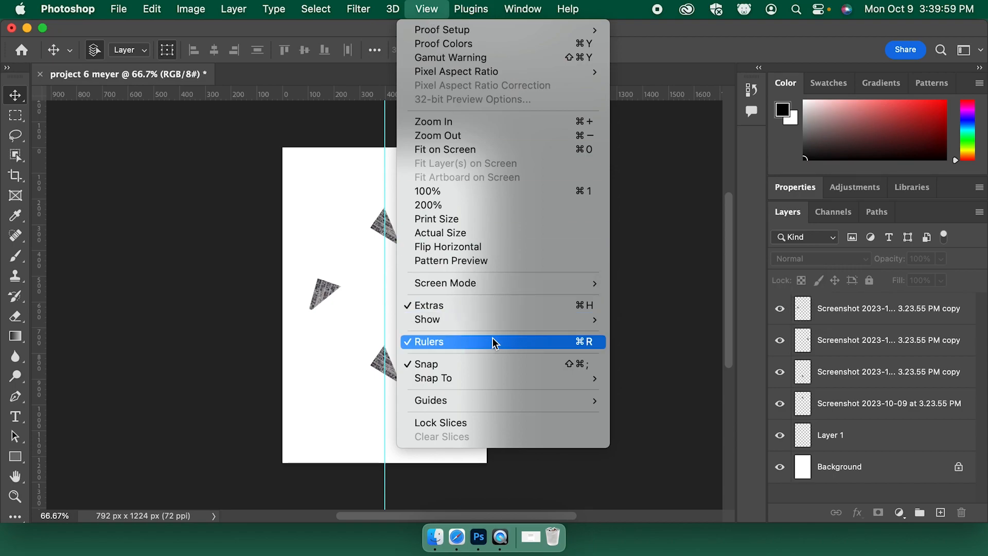
pyautogui.click(198, 276)
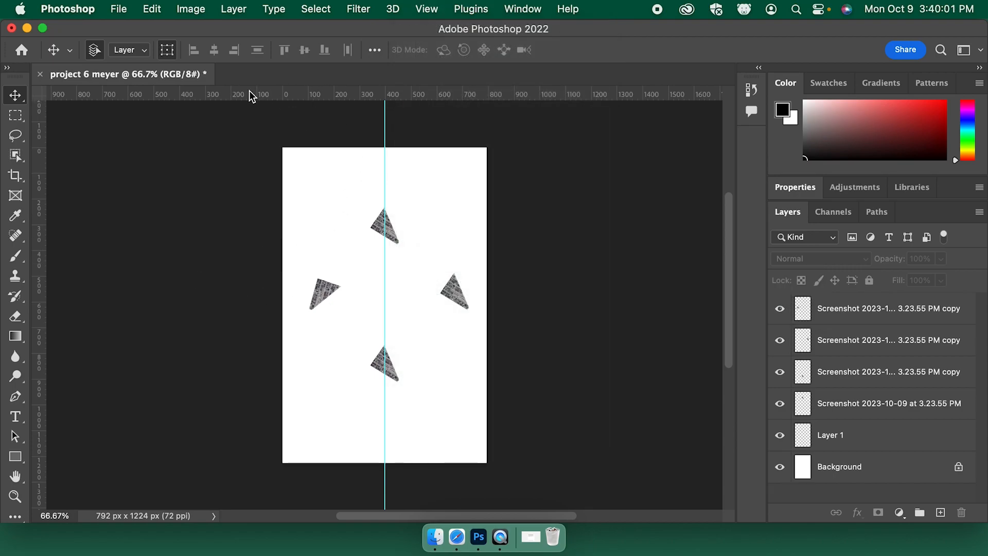
pyautogui.moveTo(212, 94); pyautogui.dragTo(225, 308)
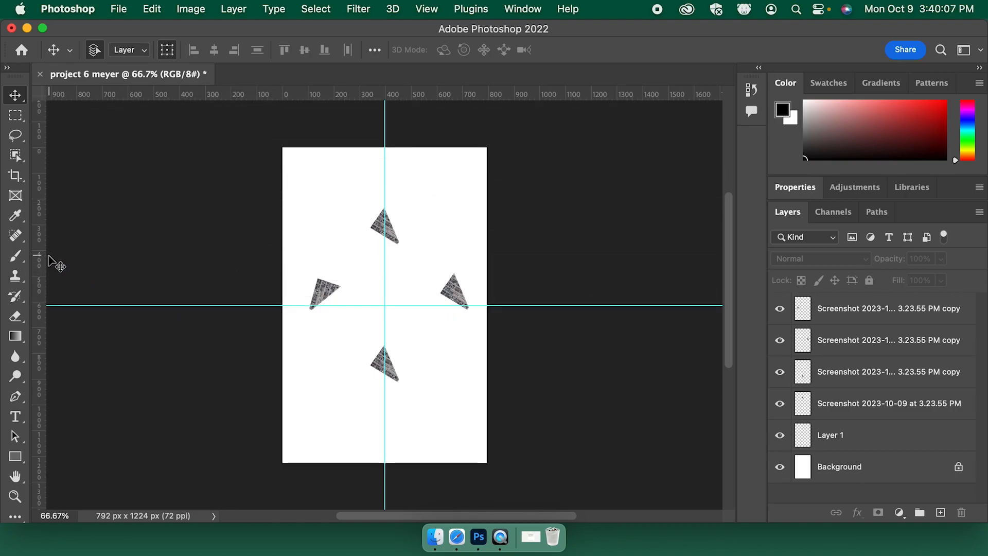
# Add two vertical guides on either side of the centre and two horizontal guides above and below it
pyautogui.moveTo(39, 235); pyautogui.dragTo(332, 237)
pyautogui.moveTo(39, 187); pyautogui.dragTo(438, 255)
pyautogui.moveTo(399, 98); pyautogui.dragTo(419, 252)
pyautogui.moveTo(415, 95); pyautogui.dragTo(430, 359)
# Move the top, left and right triangles closer to the page centre, aligning them with the guides
pyautogui.moveTo(393, 238); pyautogui.dragTo(395, 264)
pyautogui.moveTo(326, 302); pyautogui.dragTo(329, 314)
pyautogui.moveTo(468, 302); pyautogui.dragTo(445, 306)
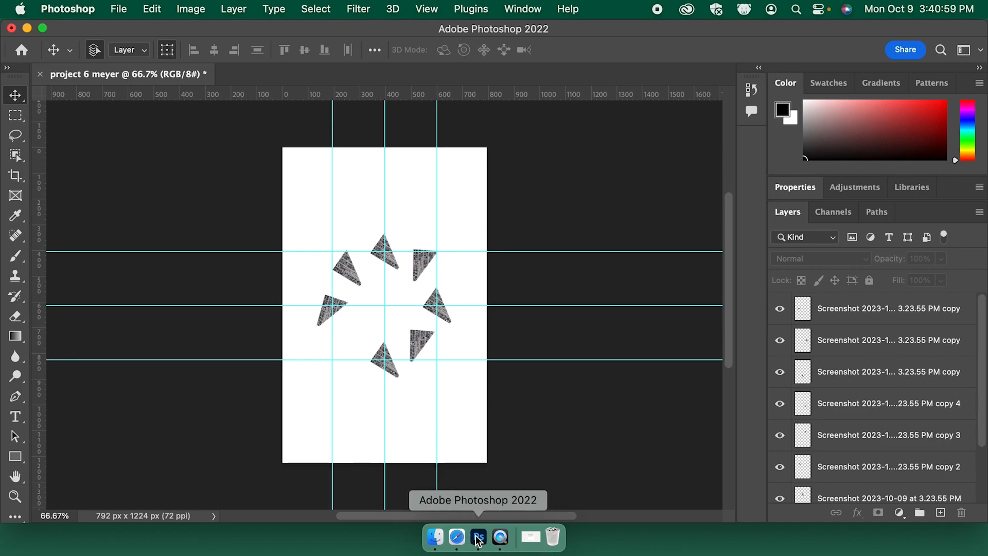
# Switch to Google Earth in Safari and navigate the map west to the circular crop fields beyond Lubbock, past McDonald
pyautogui.click(456, 537)
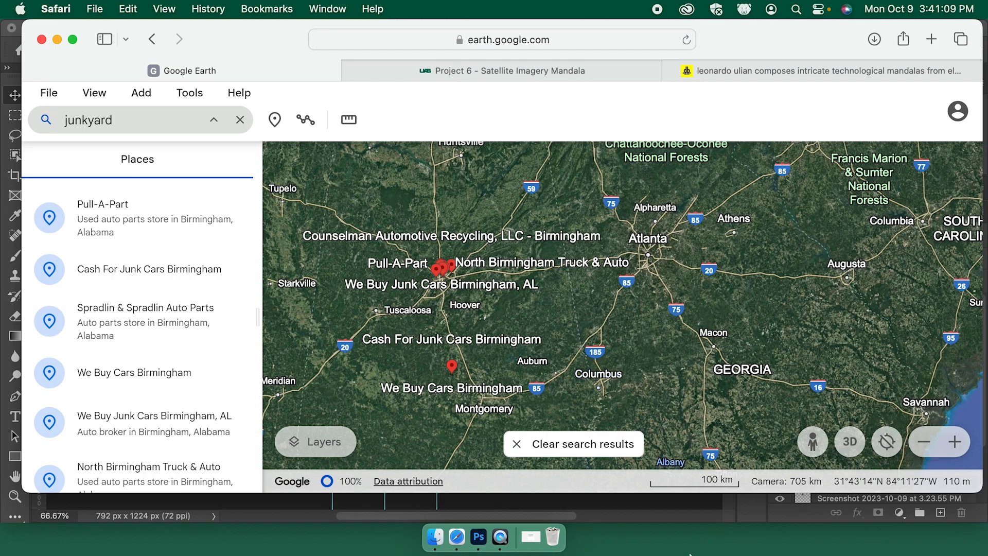
pyautogui.click(650, 500)
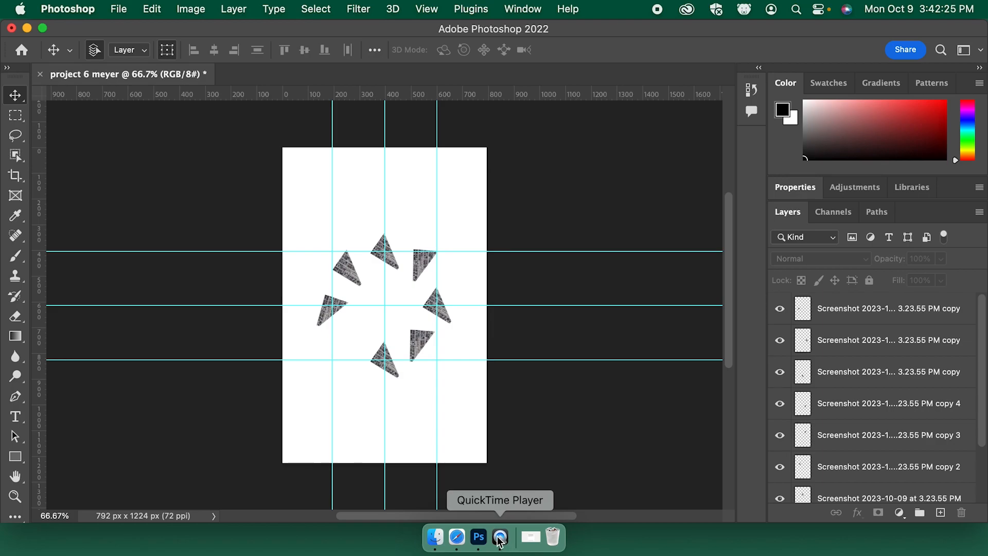
pyautogui.click(456, 537)
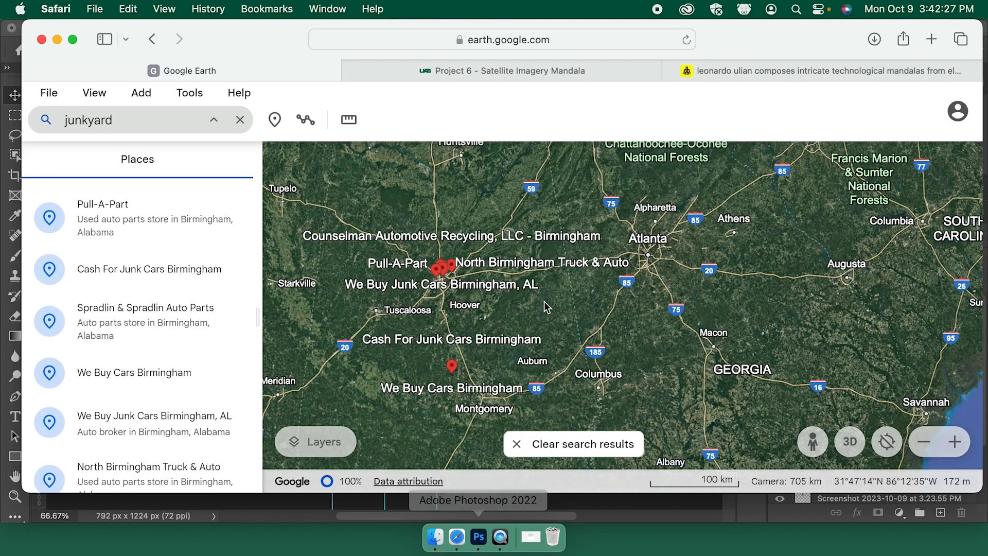
pyautogui.moveTo(434, 321); pyautogui.dragTo(546, 299)
pyautogui.moveTo(392, 325); pyautogui.dragTo(770, 333)
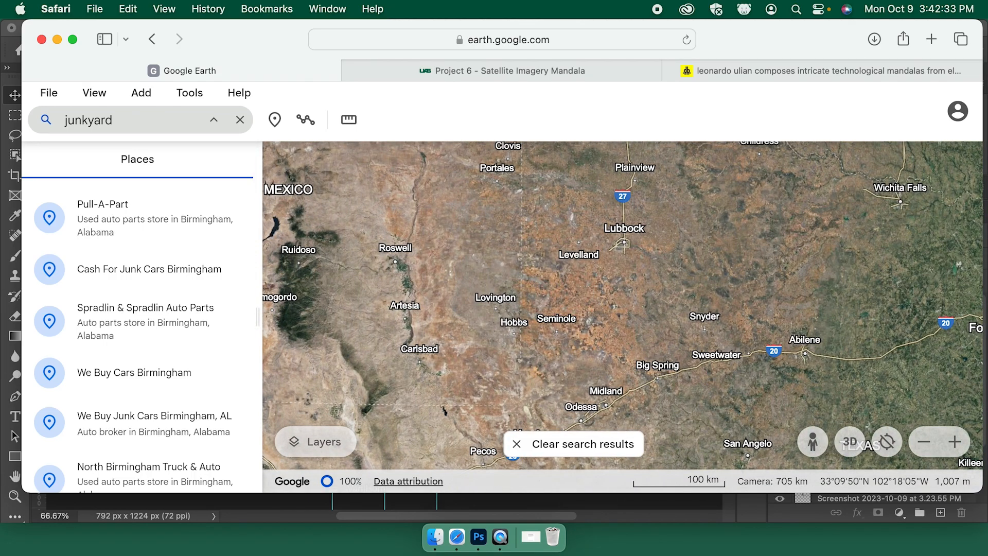
pyautogui.click(955, 442)
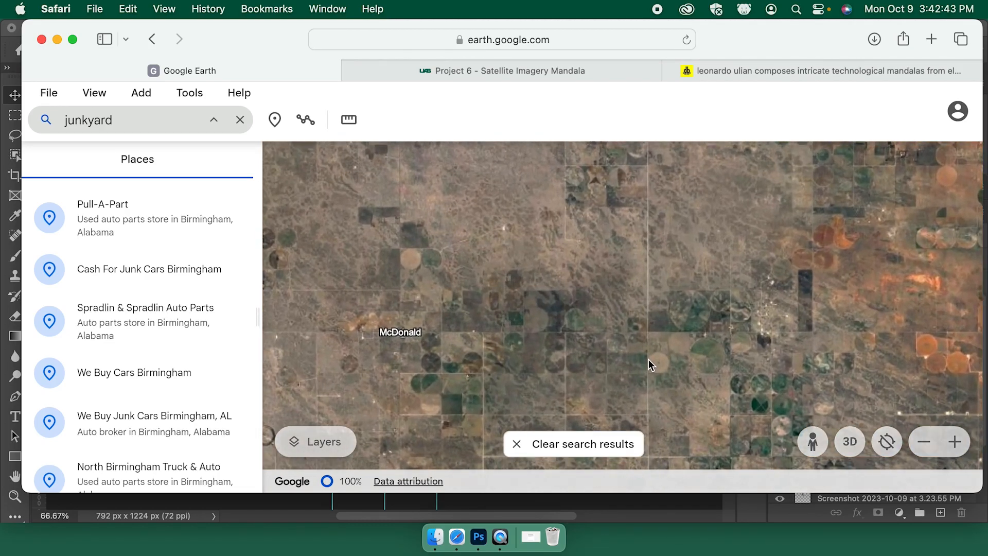
pyautogui.moveTo(599, 355); pyautogui.dragTo(463, 314)
pyautogui.moveTo(792, 259); pyautogui.dragTo(599, 355)
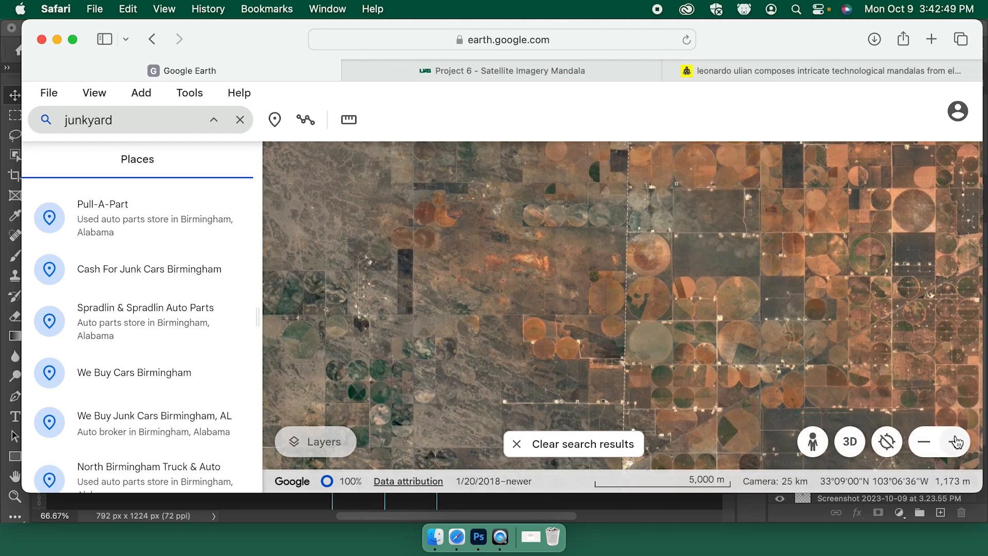
# Zoom in on the large orange circular field with concentric rings and capture a screenshot of the area around it
pyautogui.click(955, 441)
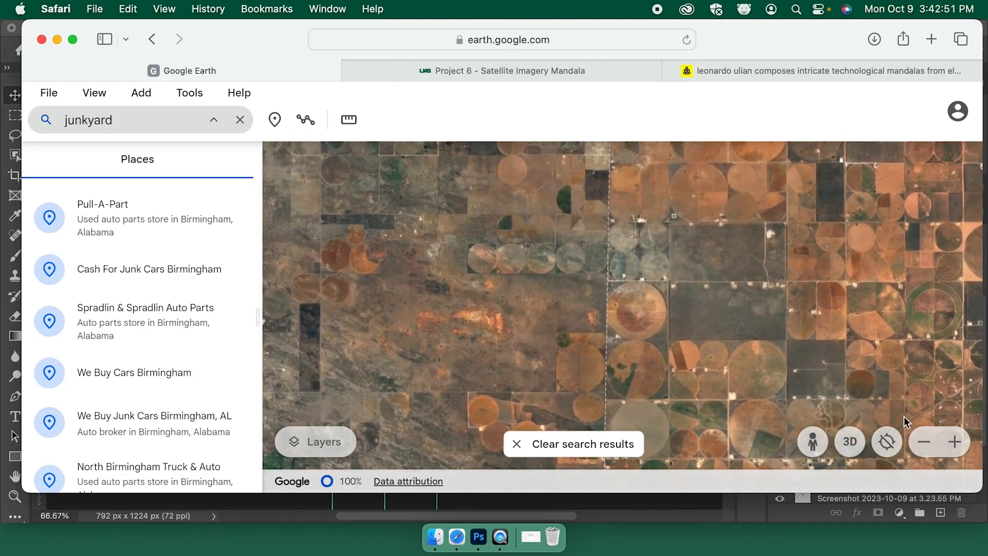
pyautogui.click(955, 441)
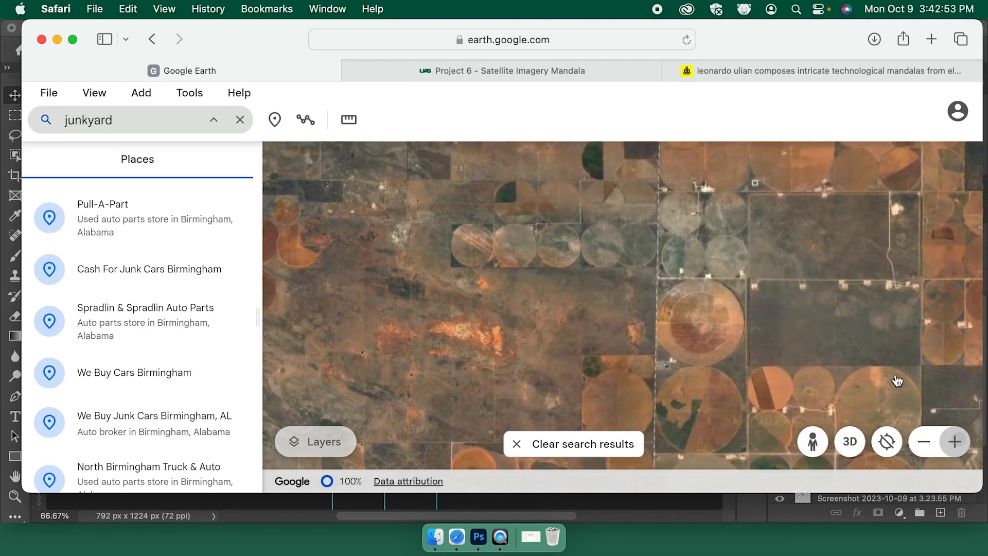
pyautogui.moveTo(874, 351); pyautogui.dragTo(666, 267)
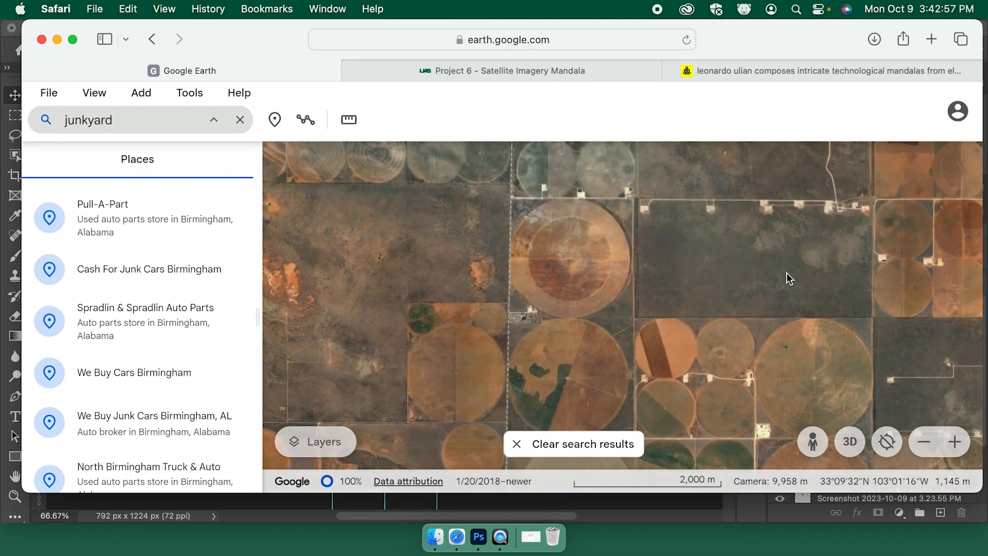
pyautogui.press('super+shift+4')
pyautogui.moveTo(449, 165); pyautogui.dragTo(693, 343)
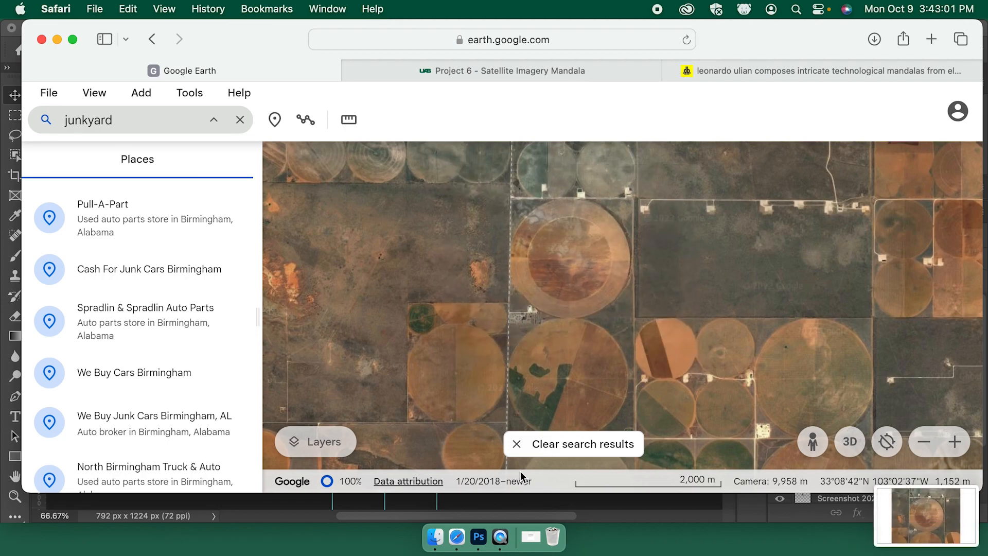
# Switch to Photoshop and place Screenshot 2023-10-09 at 3.43.00 PM from the Desktop into the mandala document at its original size
pyautogui.click(479, 537)
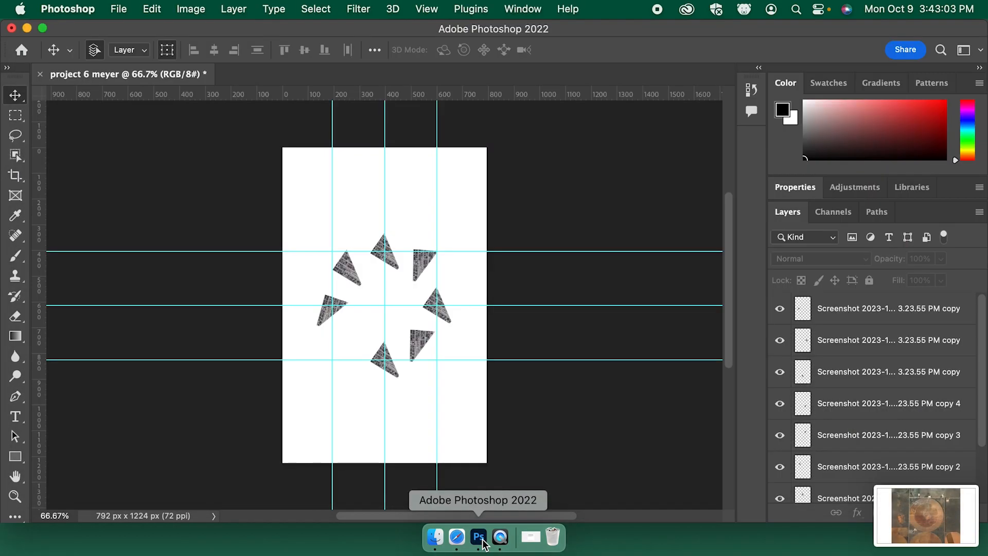
pyautogui.click(435, 536)
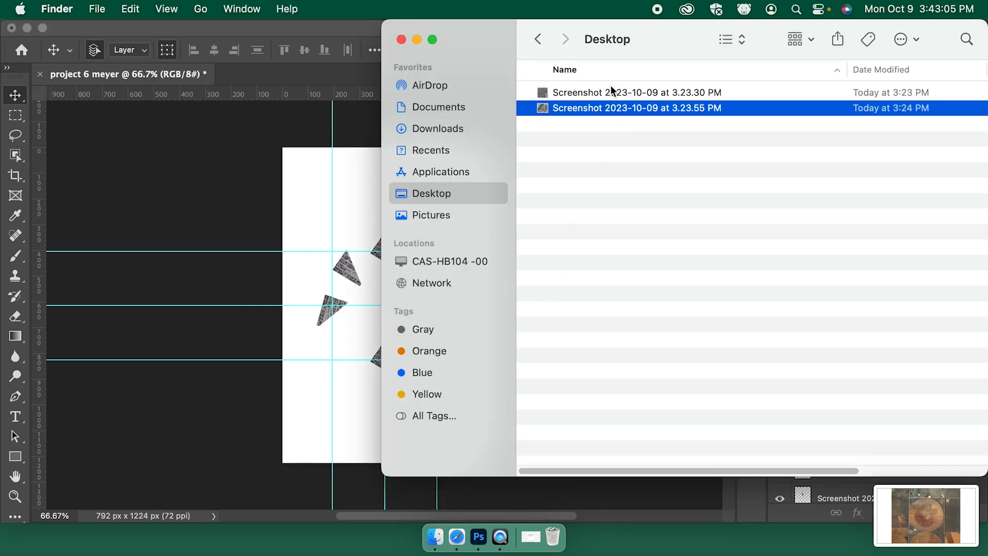
pyautogui.click(627, 124)
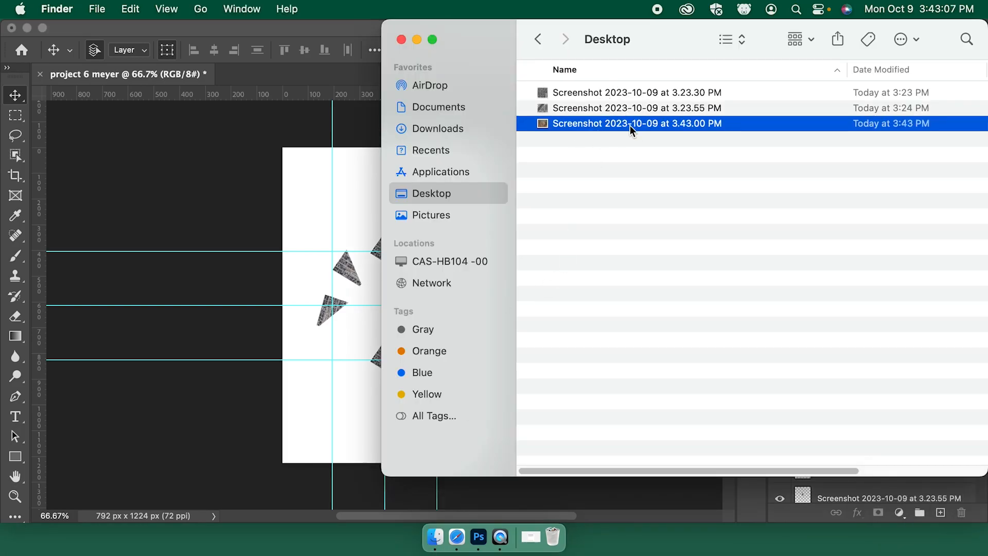
pyautogui.moveTo(644, 122); pyautogui.dragTo(355, 194)
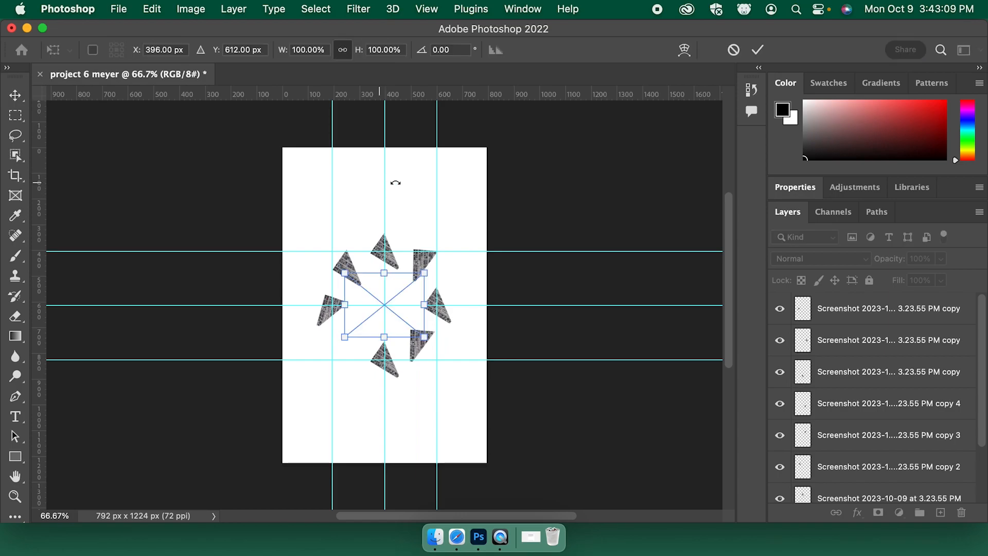
pyautogui.click(758, 49)
# Using the Ellipse tool in Path mode, draw a circular path of about 156 px around the ringed field in the placed screenshot
pyautogui.press('super+1')
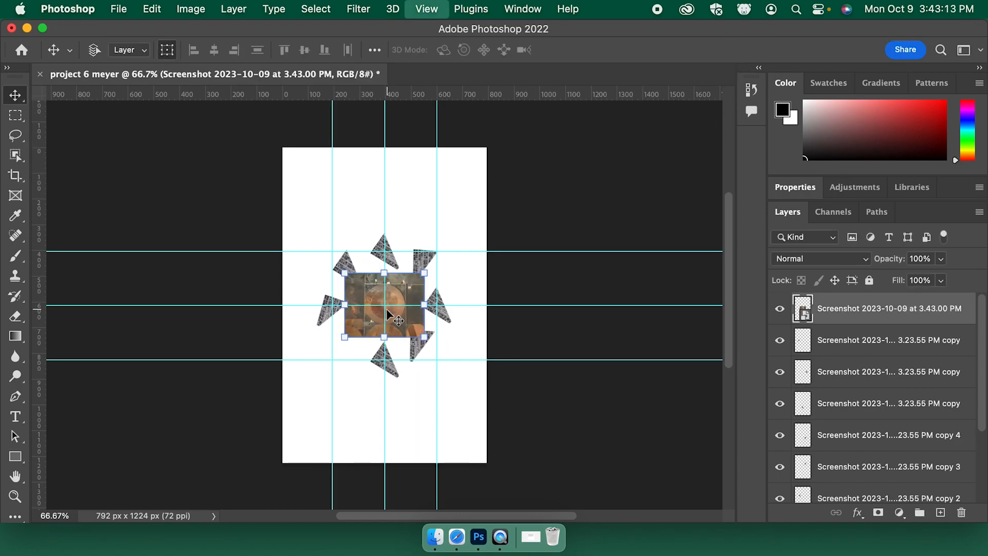
pyautogui.press('super+equal')
pyautogui.press('super+equal')
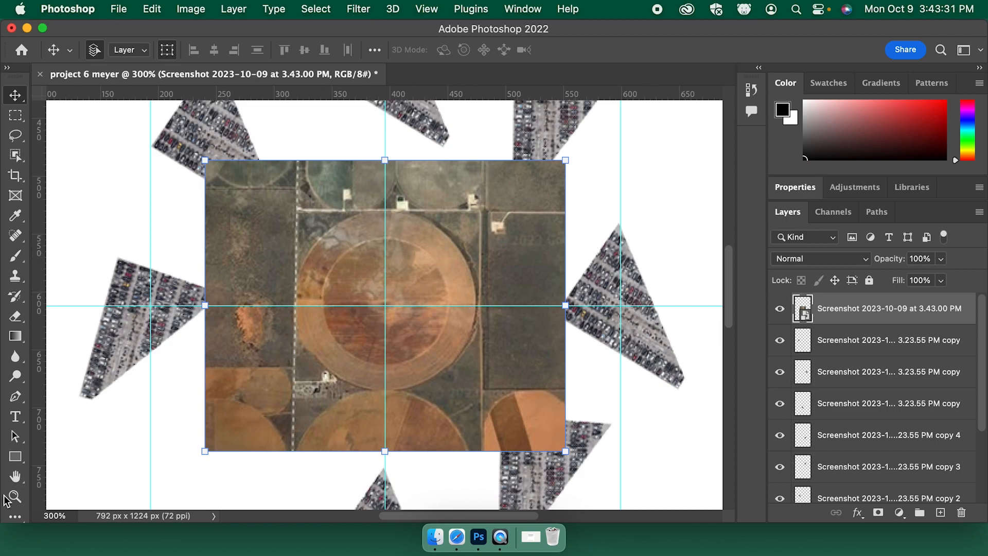
pyautogui.click(14, 463)
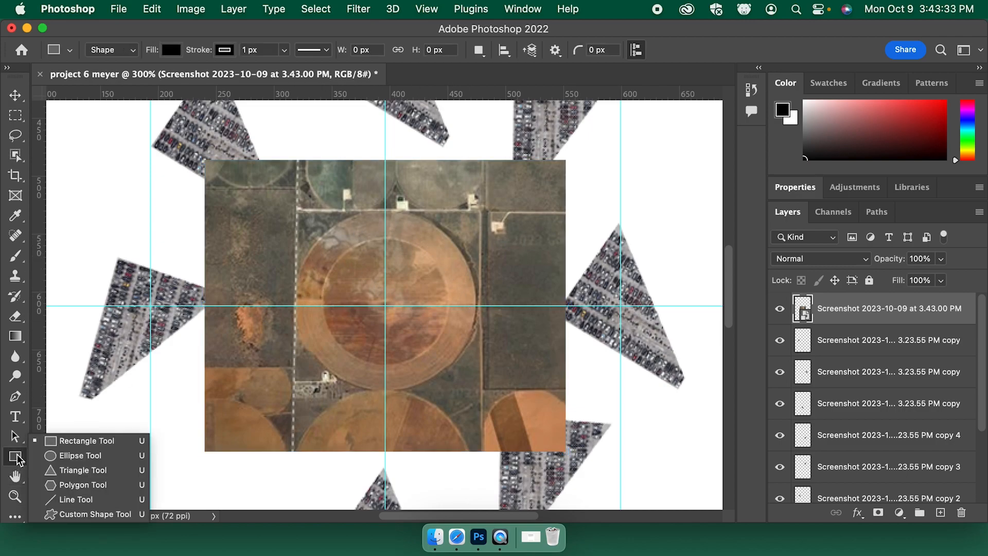
pyautogui.click(75, 456)
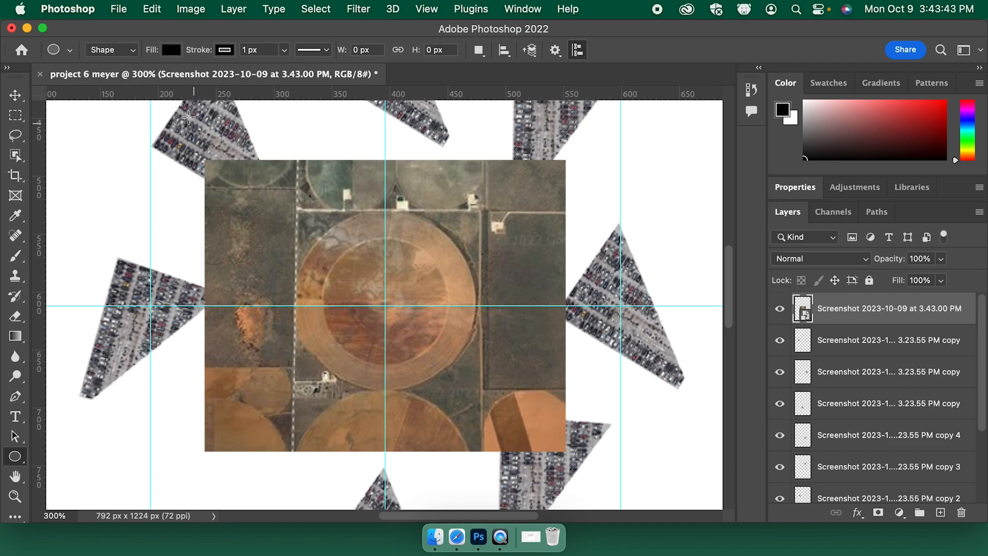
pyautogui.moveTo(300, 217); pyautogui.dragTo(503, 389)
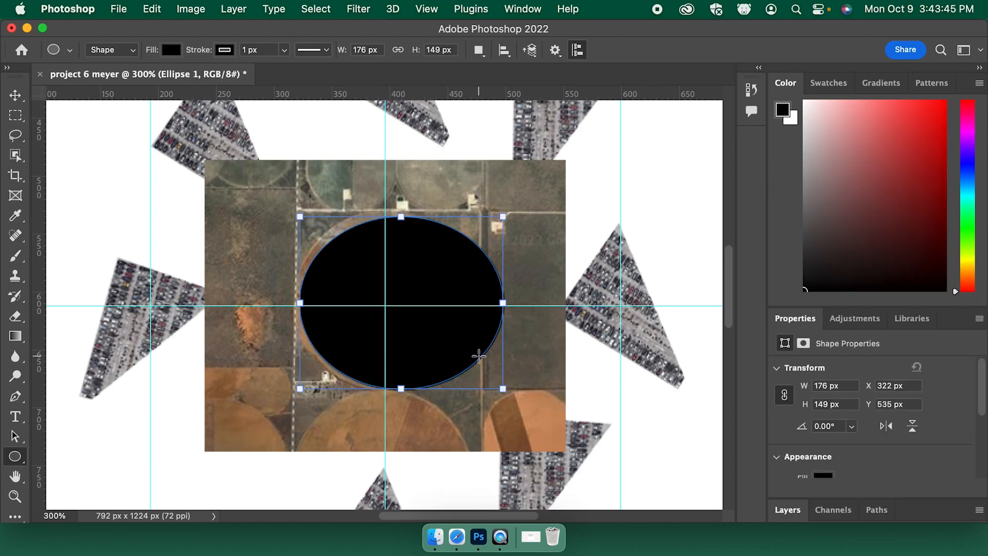
pyautogui.press('super+z')
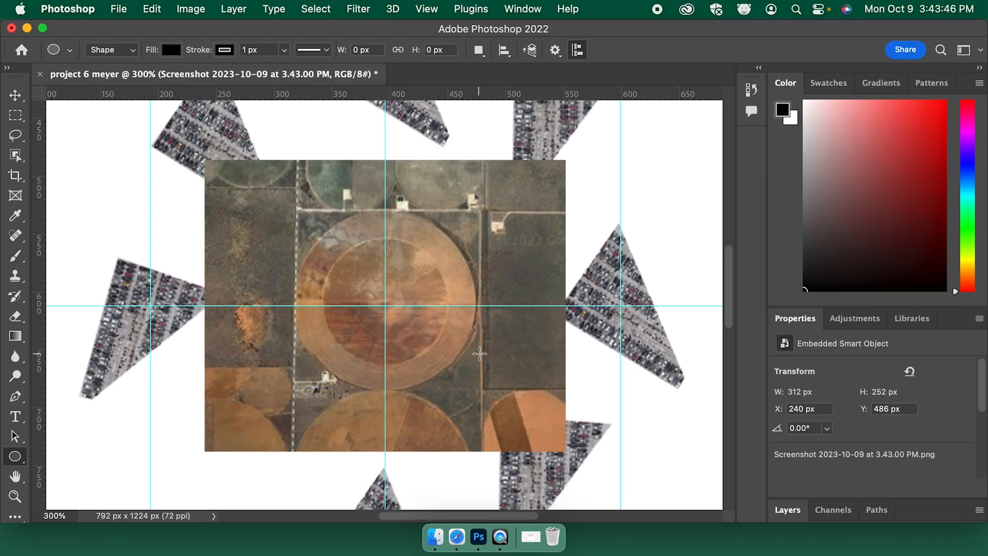
pyautogui.click(117, 52)
pyautogui.click(118, 62)
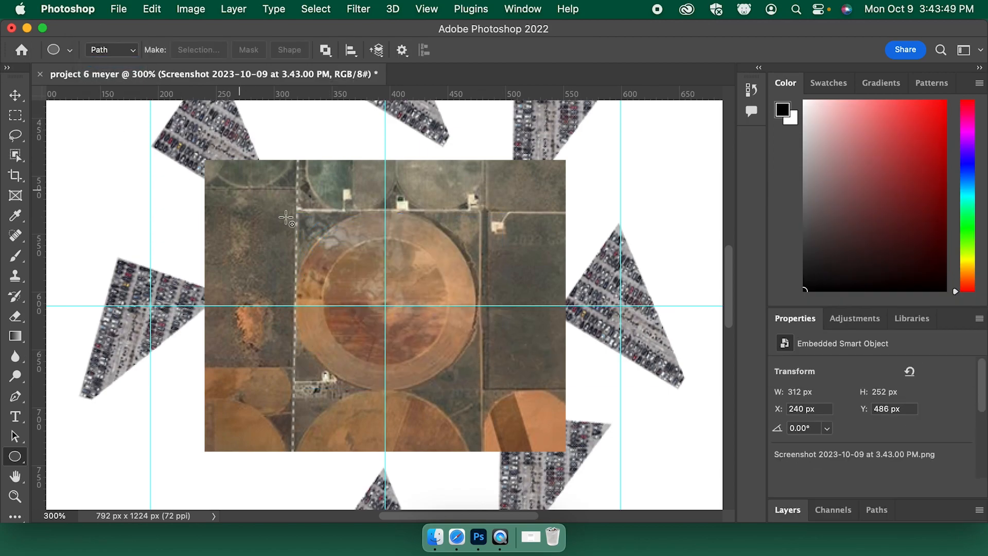
pyautogui.moveTo(300, 217); pyautogui.dragTo(477, 423)
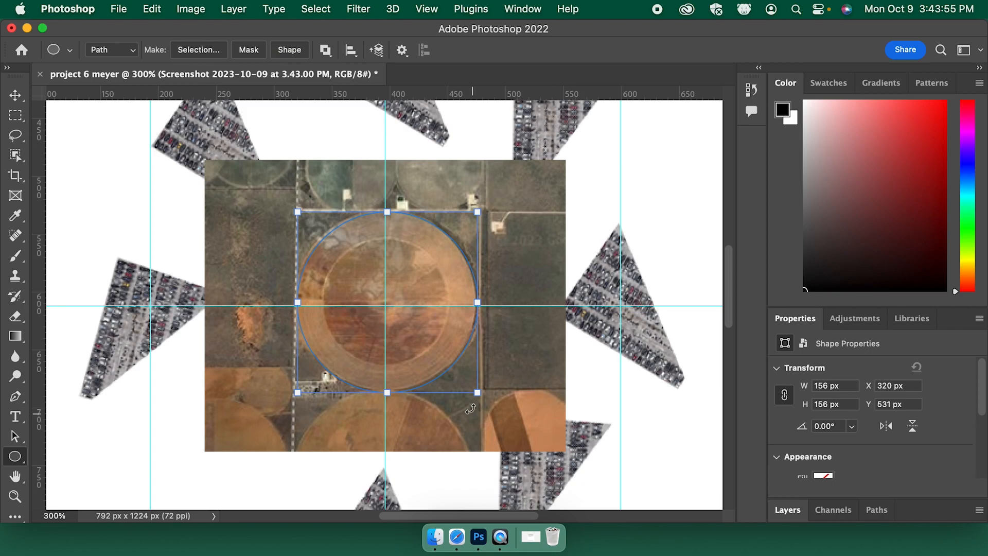
# Make a new anti-aliased selection from the circular path with a 0 pixel feather radius, and invert it
pyautogui.rightClick(445, 372)
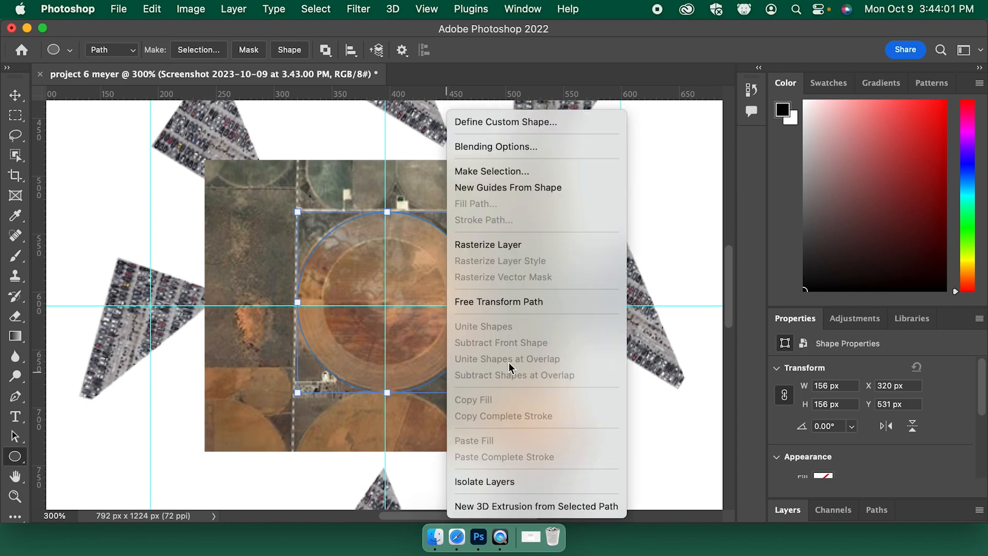
pyautogui.click(500, 171)
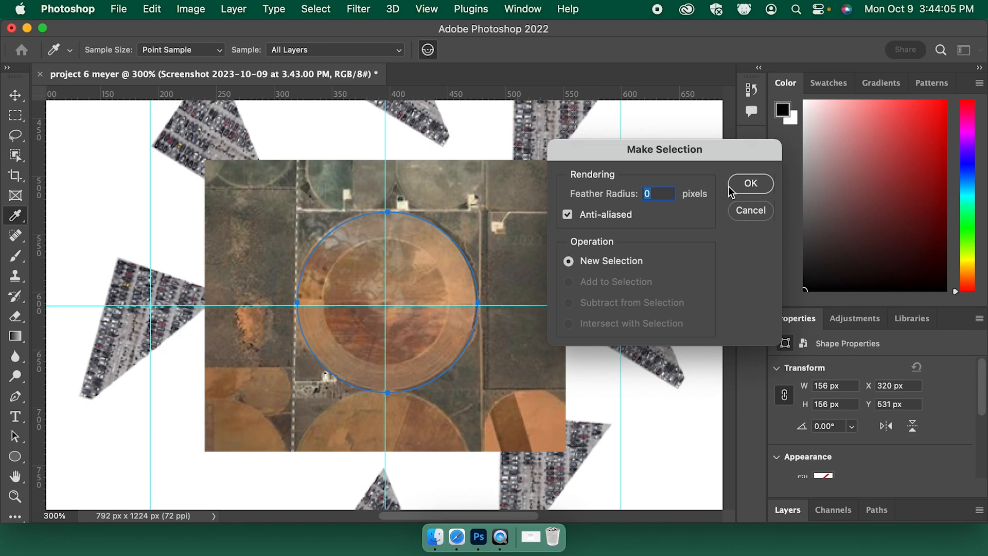
pyautogui.click(751, 184)
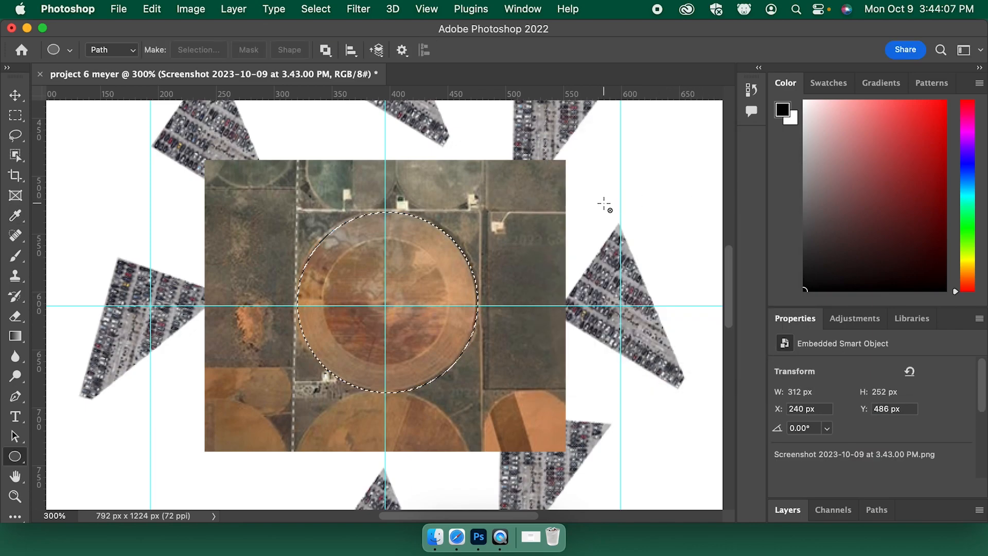
pyautogui.click(316, 9)
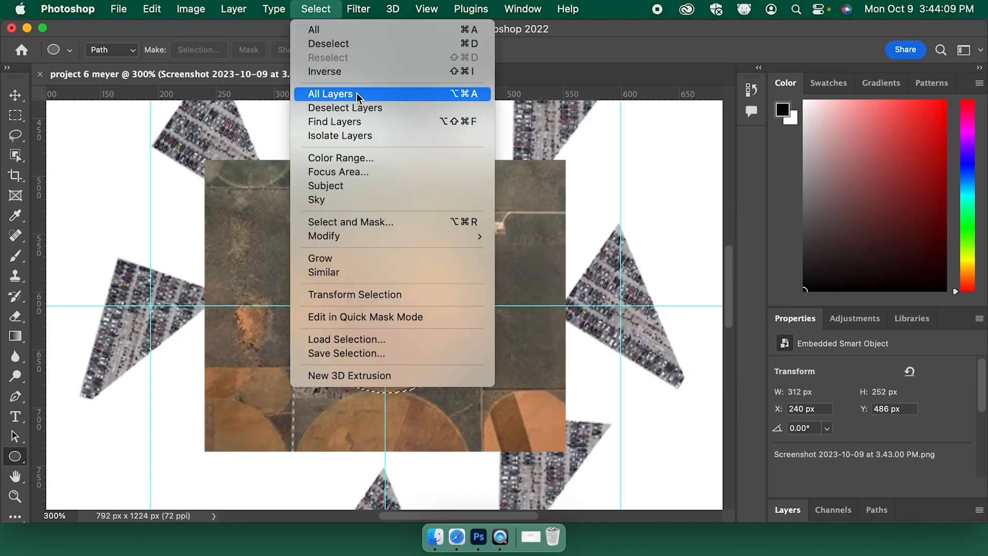
pyautogui.click(359, 72)
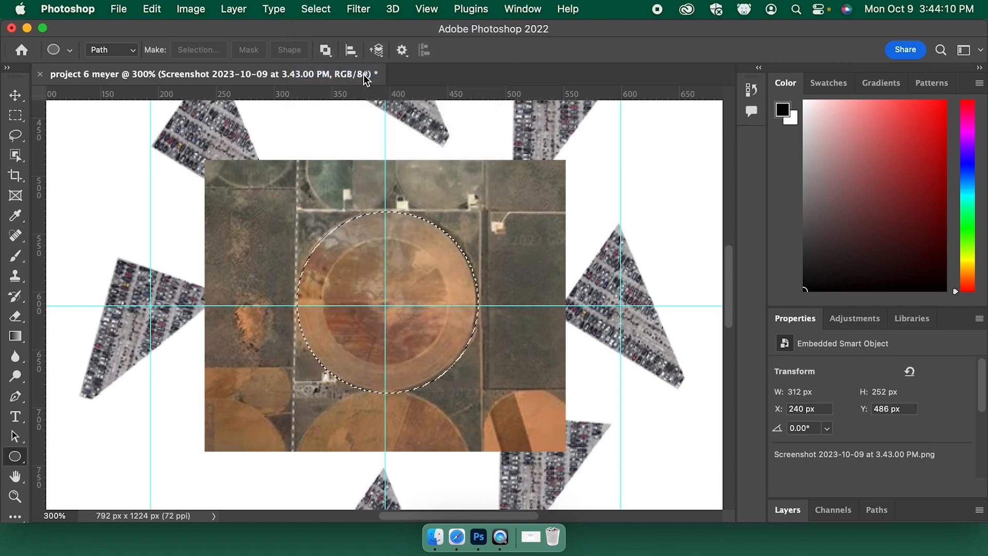
# Rasterize the Screenshot 2023-10-09 at 3.43.00 PM layer and delete its image area outside the circle, clearing the selection
pyautogui.click(446, 124)
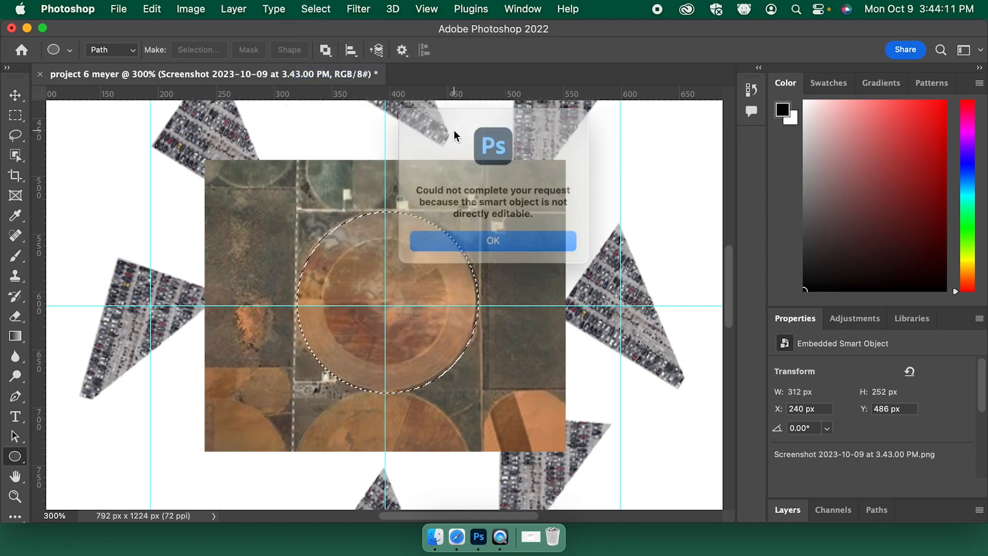
pyautogui.click(496, 245)
pyautogui.scroll(-3, 911, 376)
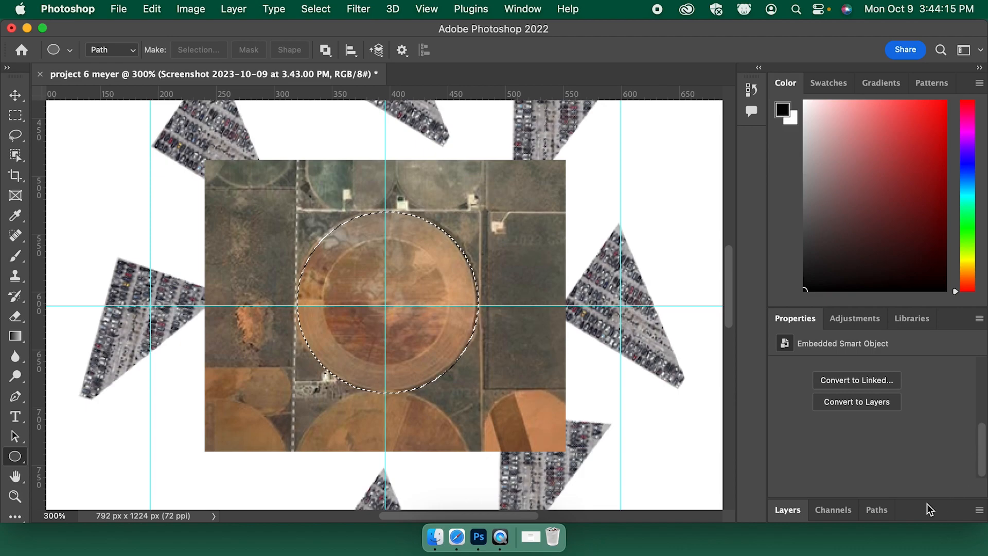
pyautogui.click(799, 507)
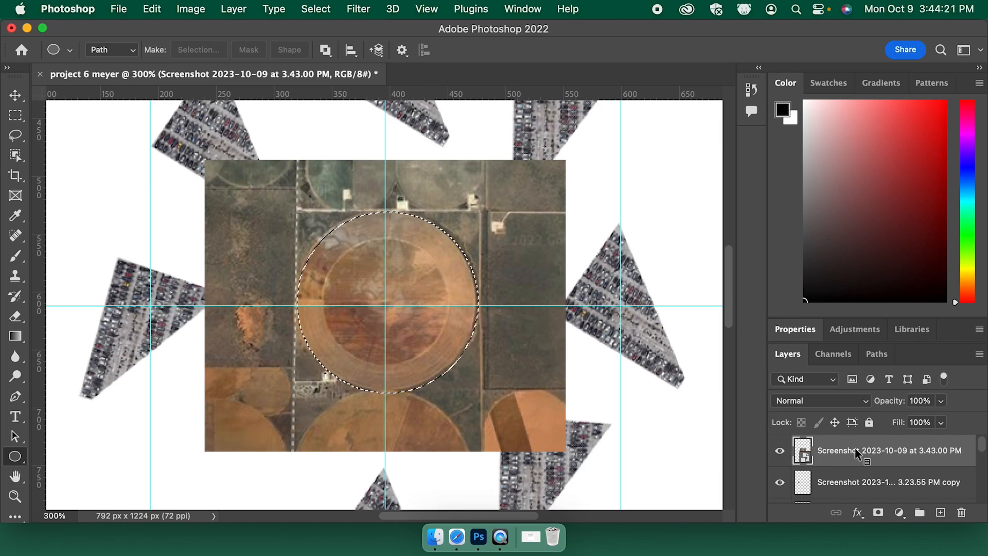
pyautogui.rightClick(840, 447)
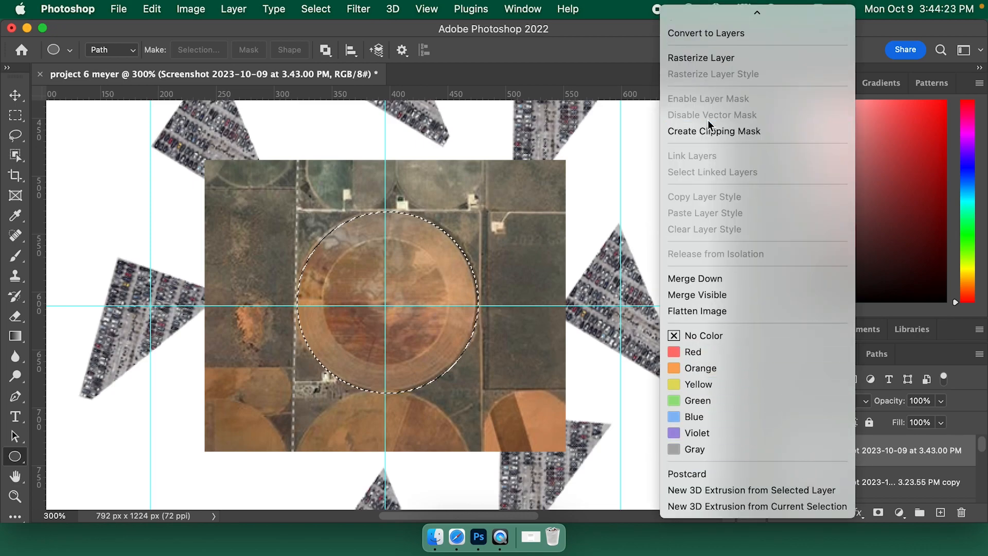
pyautogui.click(710, 59)
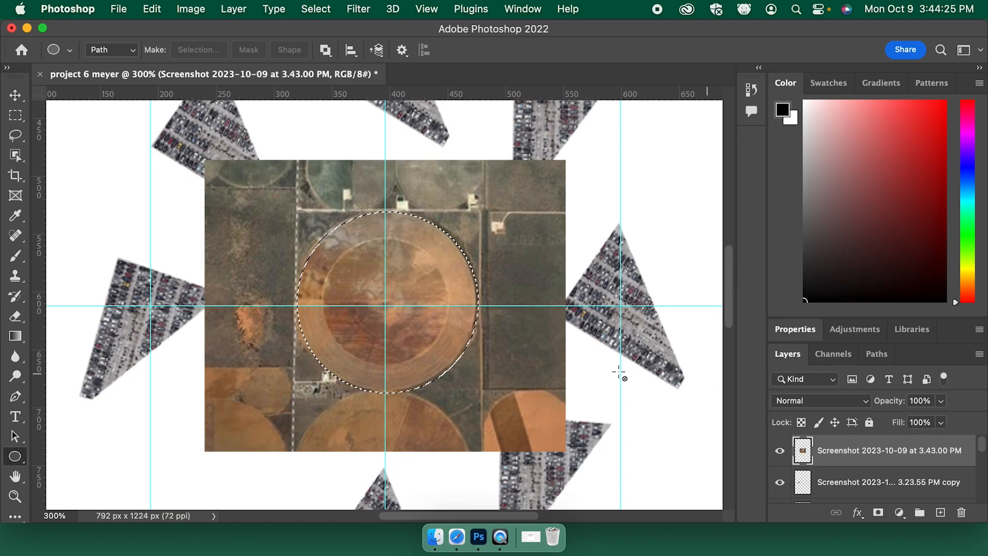
pyautogui.press('Delete')
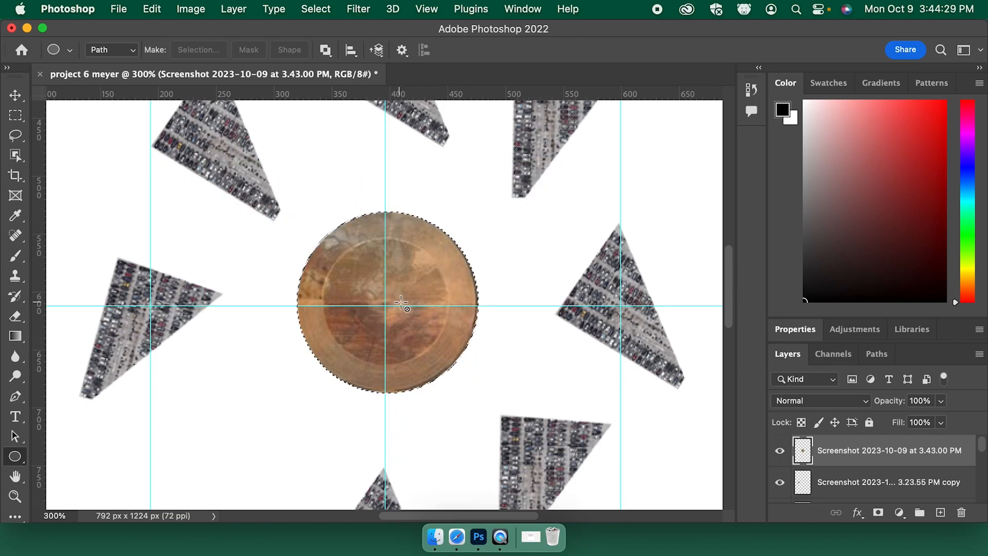
pyautogui.press('super+d')
# Scale the cut-out circle to 52.43% and move it onto the upper-left triangle
pyautogui.press('v')
pyautogui.press('super+minus')
pyautogui.press('super+minus')
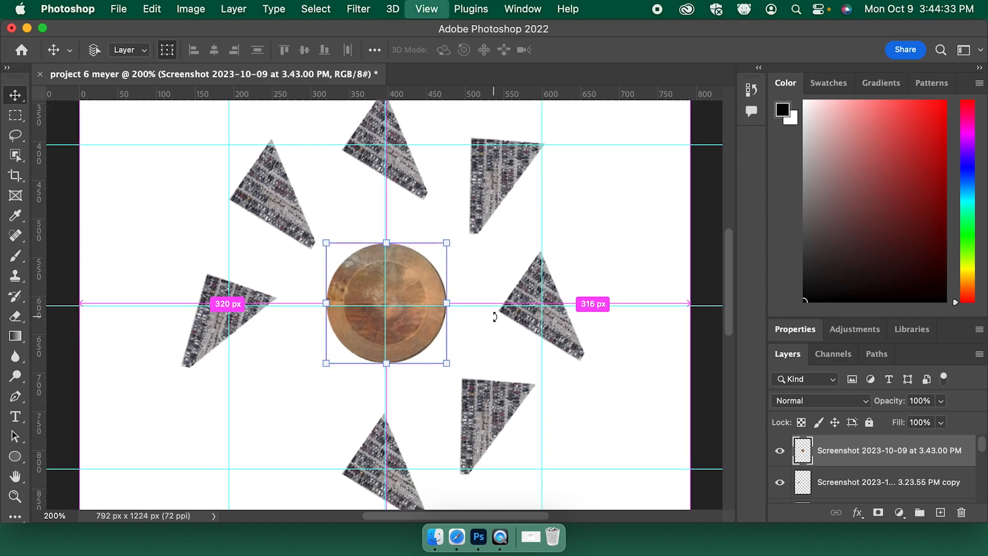
pyautogui.moveTo(394, 301); pyautogui.dragTo(313, 260)
pyautogui.click(411, 275)
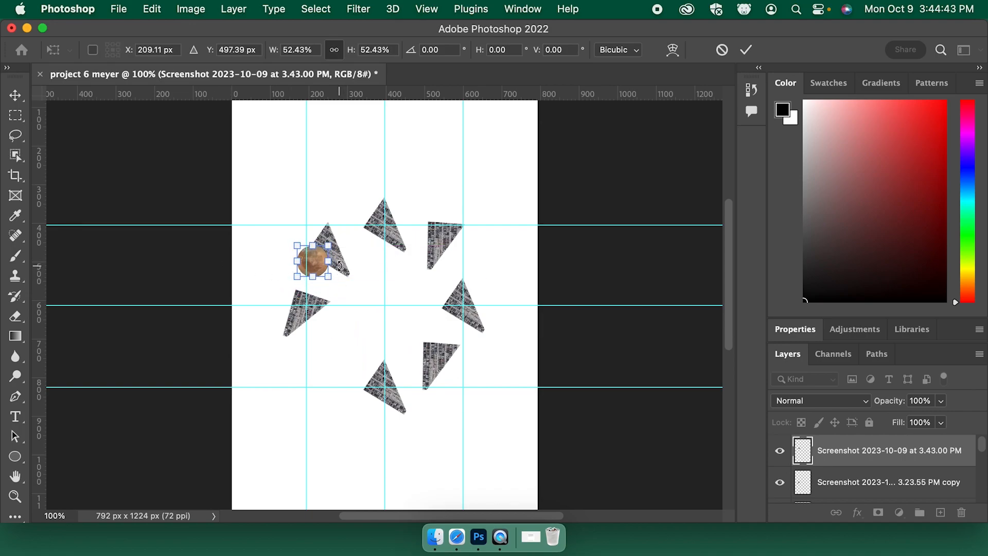
pyautogui.press('super+plus')
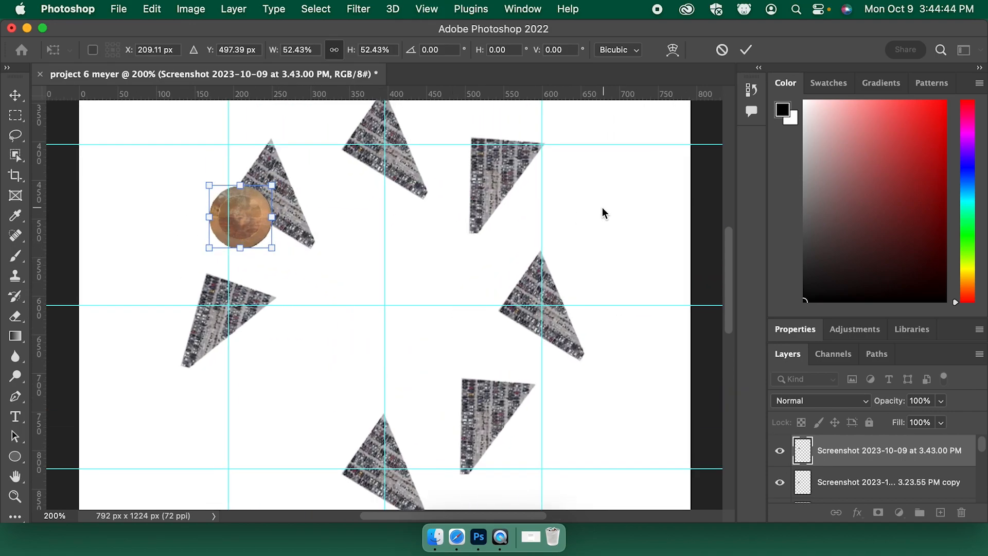
pyautogui.click(745, 50)
pyautogui.click(575, 208)
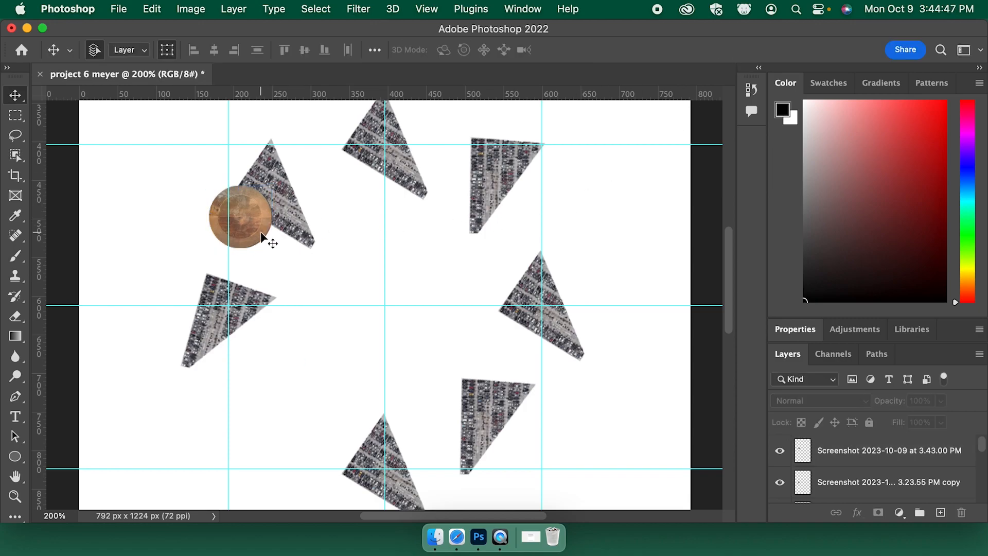
# Duplicate the reduced circle three times and place the circles at the inner tips of the upper-left, top, right and bottom triangles
pyautogui.moveTo(249, 224); pyautogui.dragTo(205, 240)
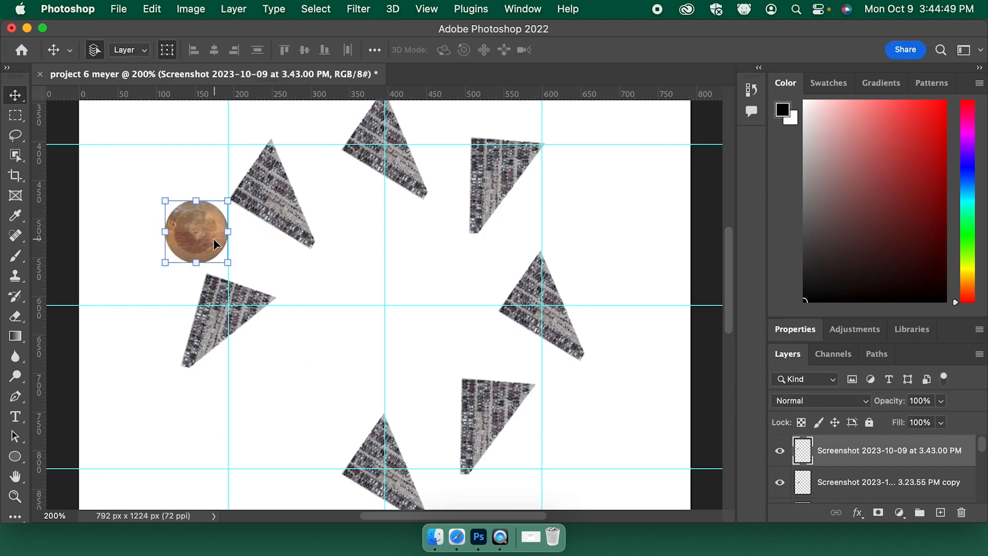
pyautogui.press('super+minus')
pyautogui.press('super+minus')
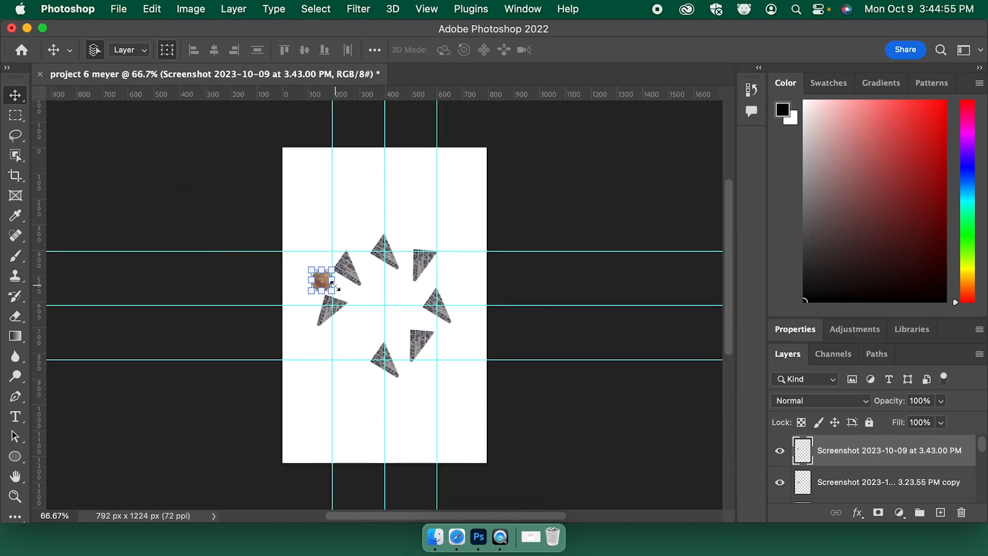
pyautogui.press('super+plus')
pyautogui.press('super+plus')
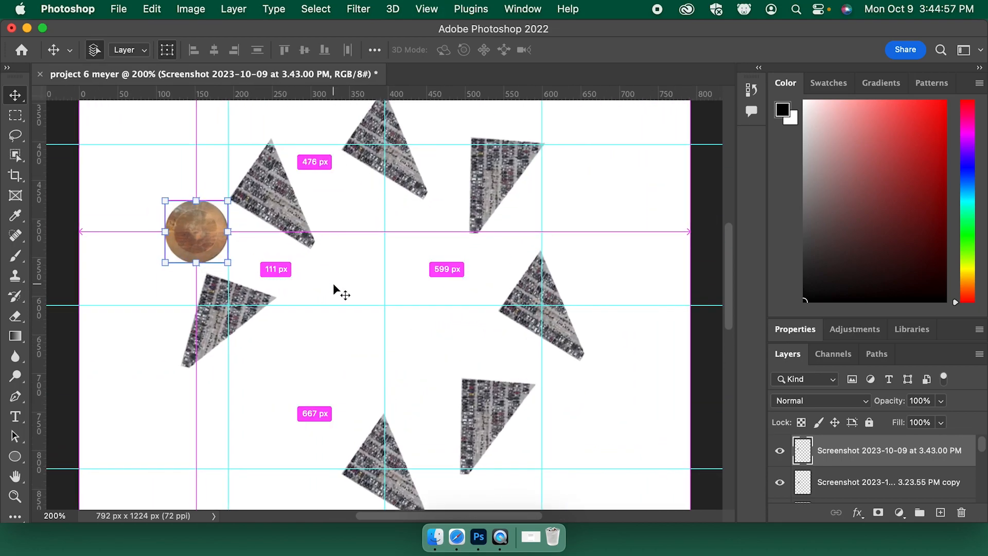
pyautogui.moveTo(204, 224); pyautogui.dragTo(498, 320)
pyautogui.press('super+minus')
pyautogui.press('super+minus')
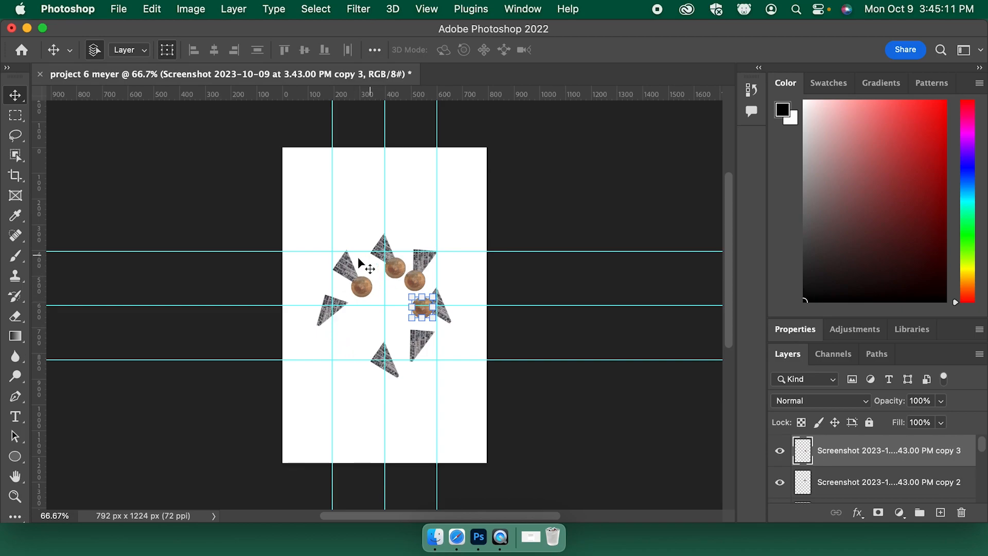
pyautogui.click(514, 292)
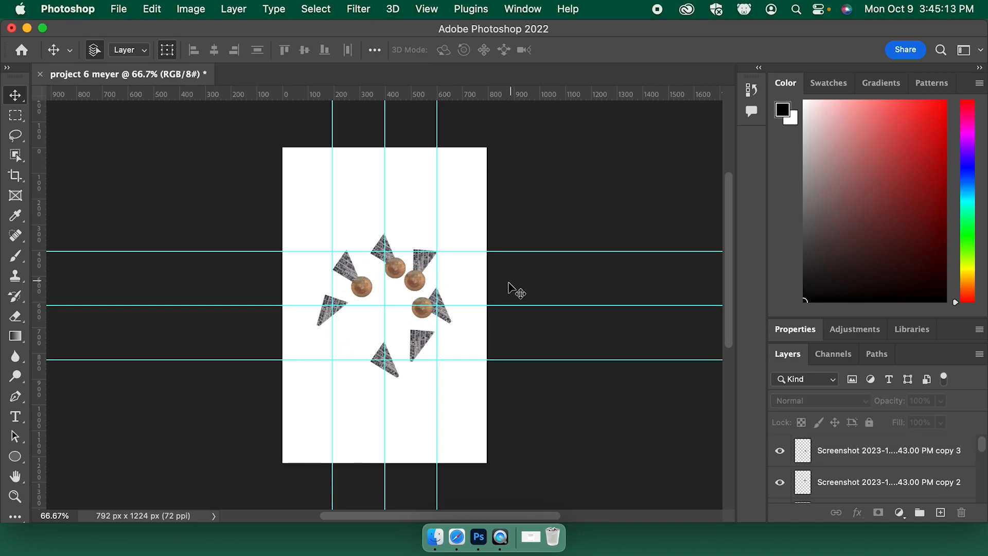
pyautogui.moveTo(414, 288); pyautogui.dragTo(381, 347)
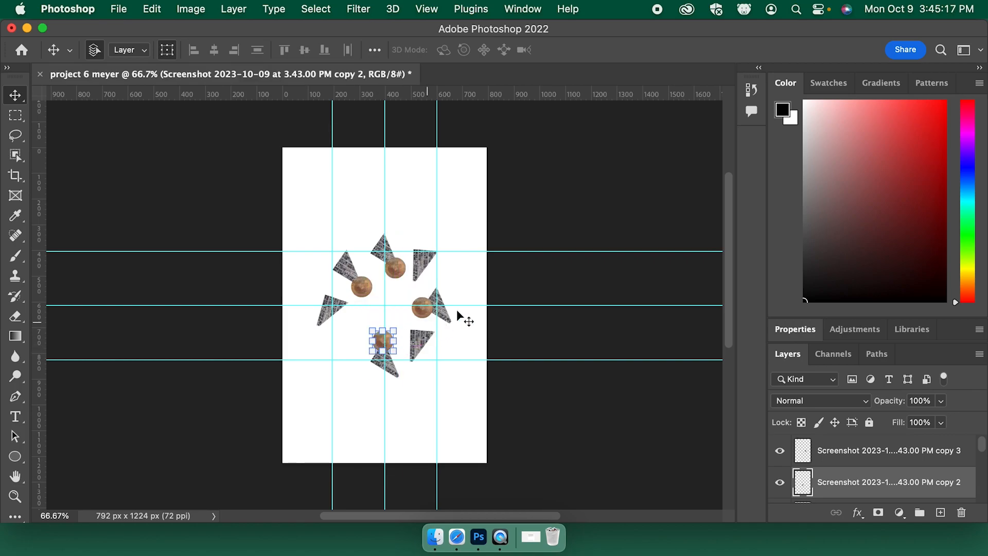
pyautogui.click(564, 234)
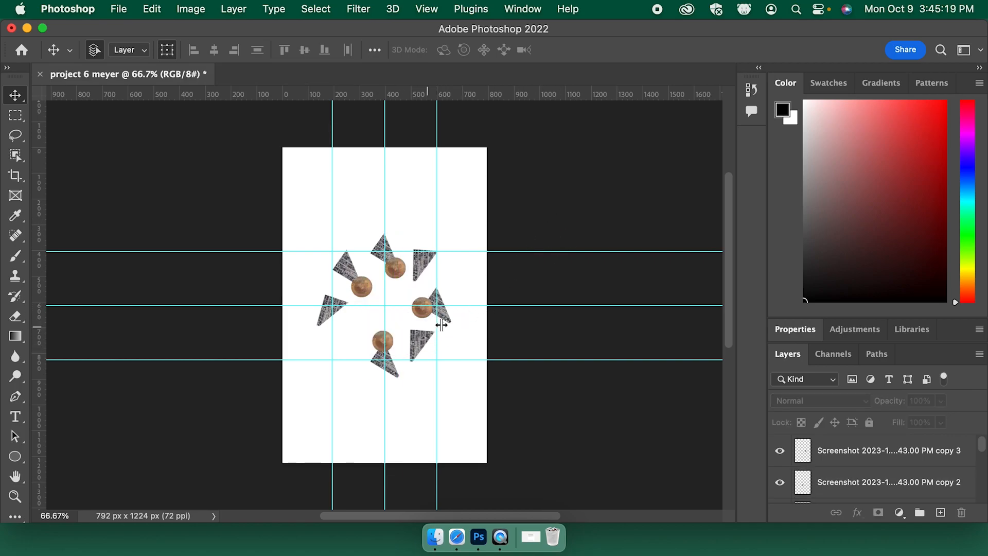
# Undo the duplication, placement and reduction of the circle, back to the single full-size cutout
pyautogui.press('super+minus')
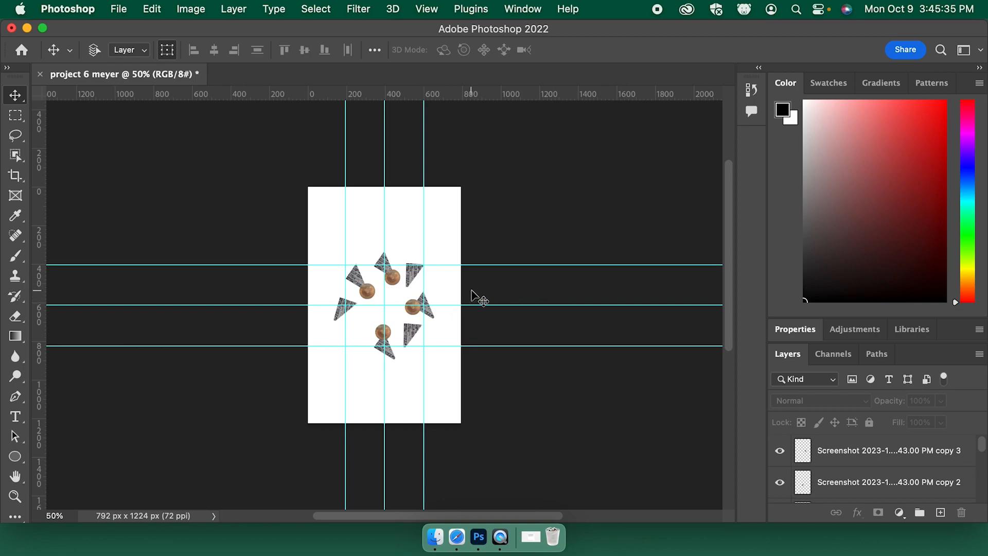
pyautogui.press('super+equal')
pyautogui.press('super+equal')
pyautogui.press('super+equal')
pyautogui.press('super+minus')
pyautogui.press('super+minus')
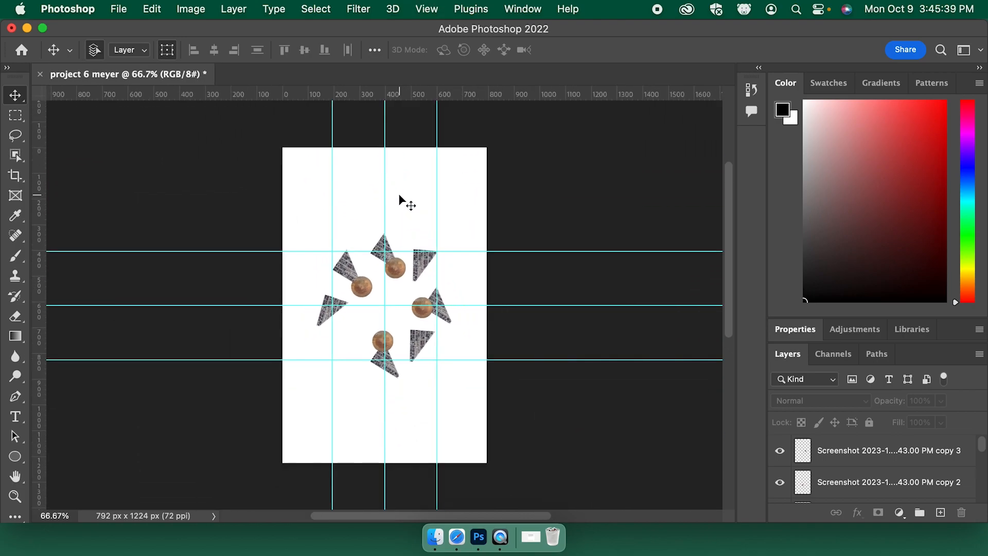
pyautogui.press('super+z')
pyautogui.press('super+z')
pyautogui.press('super+z')
pyautogui.press('super+z')
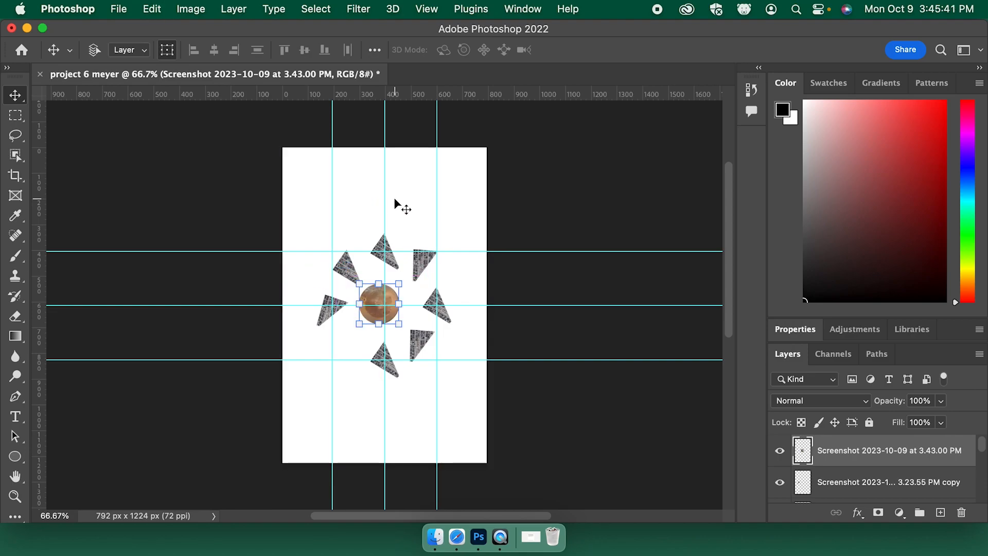
# Examine the cut edge of the full-size circle at the centre of the ring of triangles
pyautogui.press('super+plus')
pyautogui.press('super+plus')
pyautogui.press('super+plus')
pyautogui.press('super+plus')
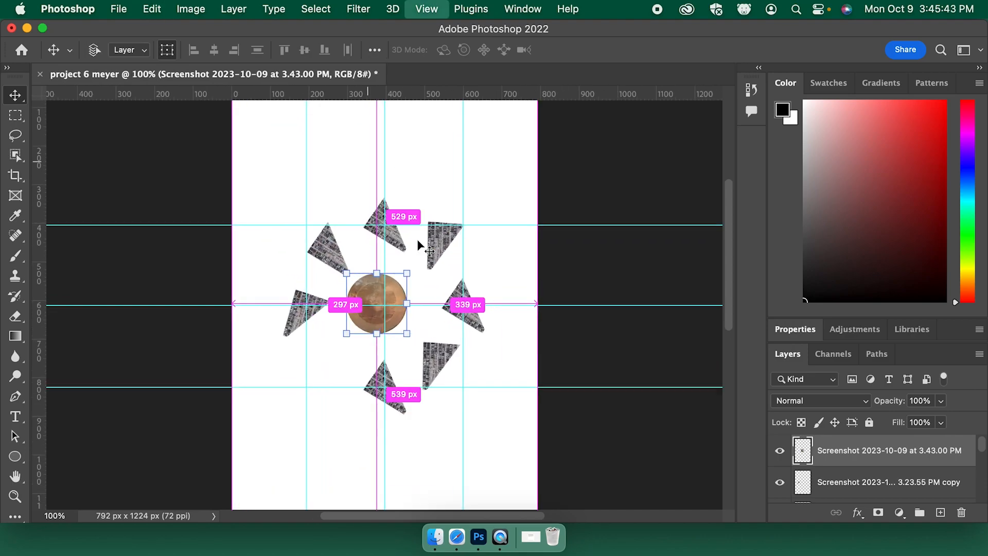
pyautogui.click(547, 243)
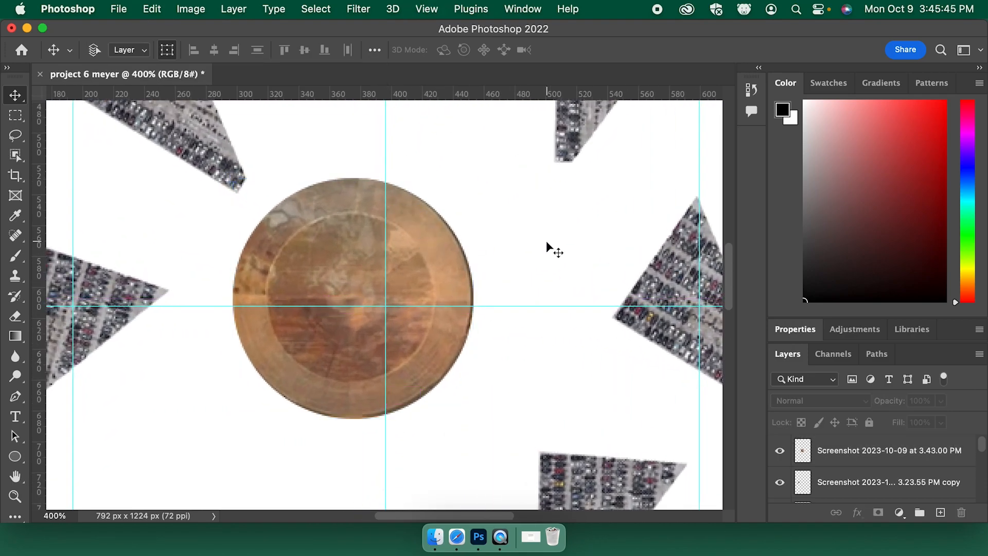
pyautogui.press('super+minus')
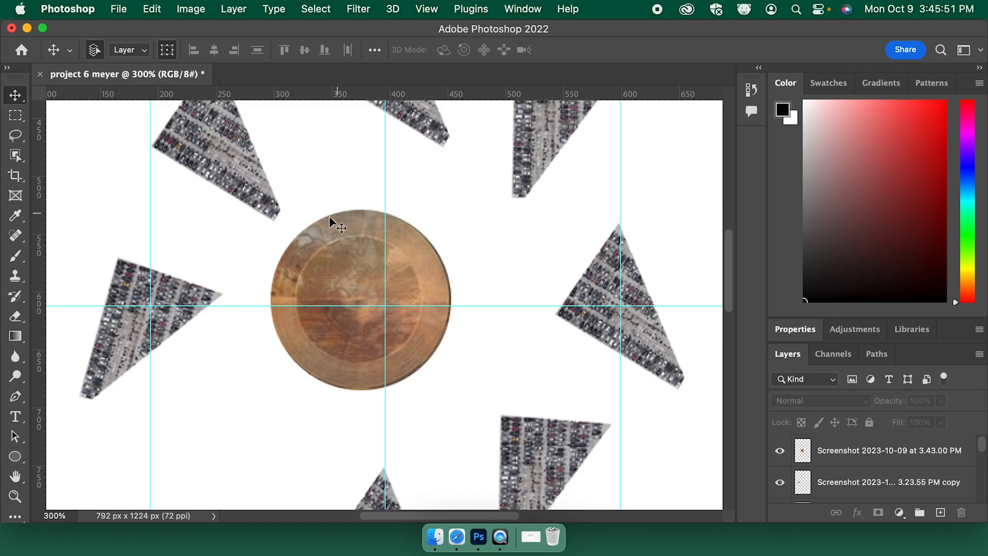
pyautogui.press('super+minus')
pyautogui.press('super+minus')
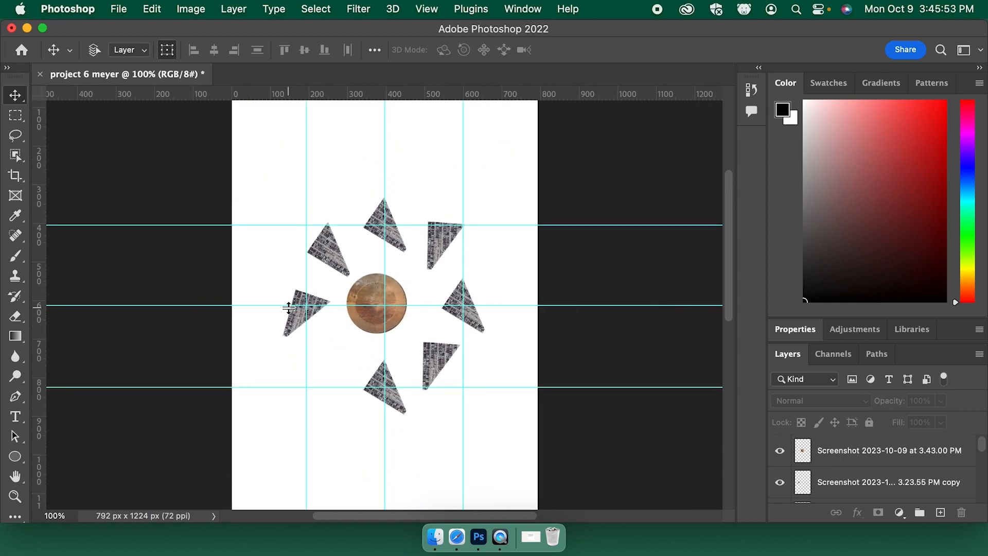
# Make a new anti-aliased selection from the circular work path with a feather radius of 10 pixels
pyautogui.rightClick(813, 383)
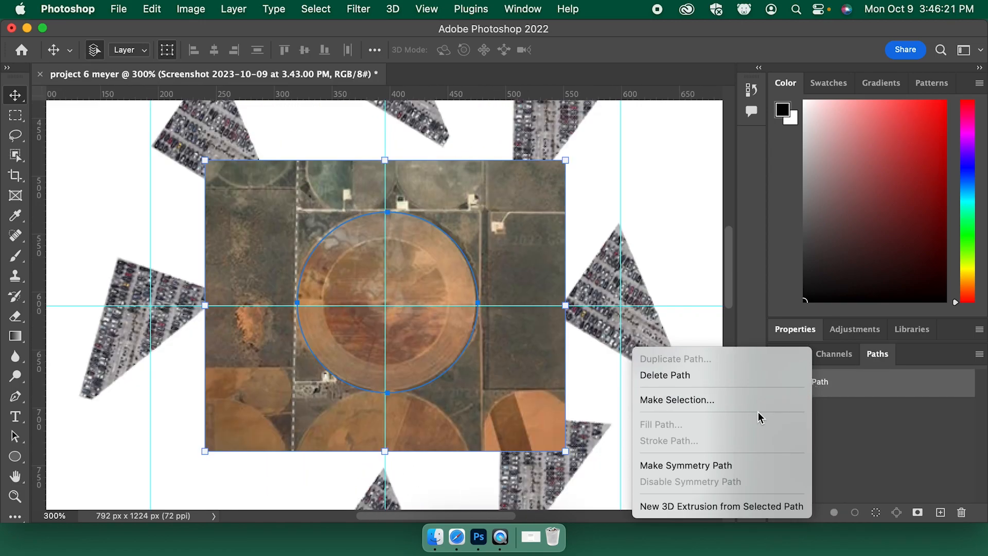
pyautogui.click(736, 400)
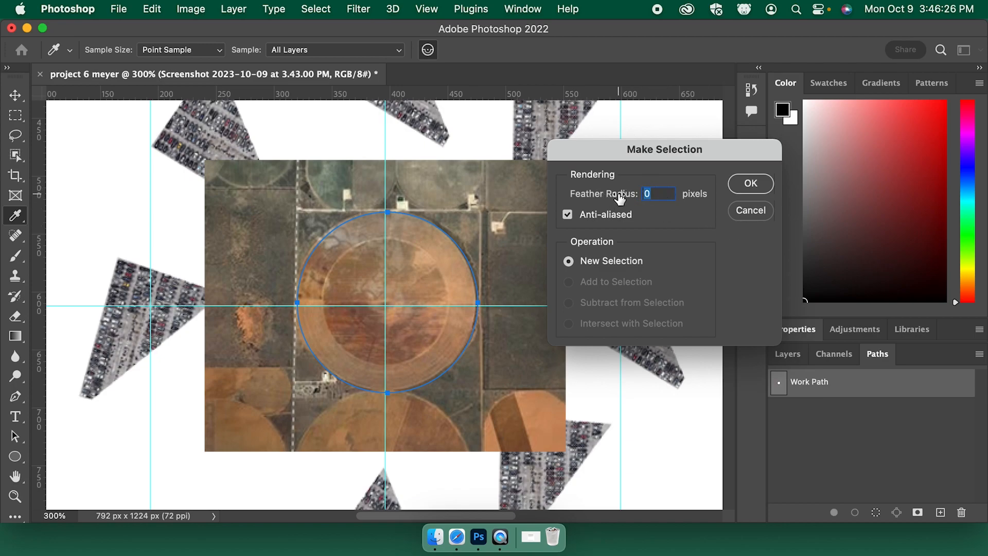
pyautogui.write('10')
pyautogui.click(751, 183)
pyautogui.press('v')
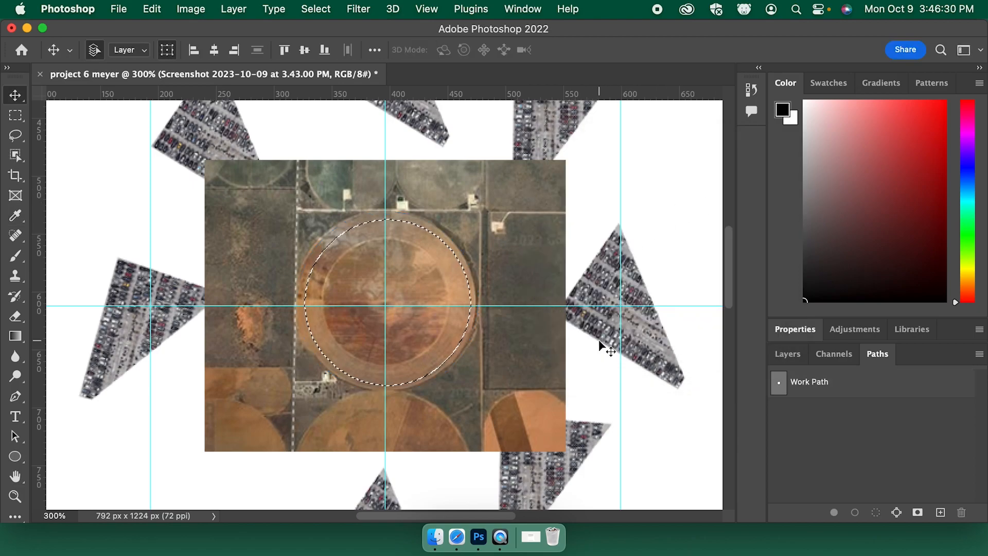
# Rasterize the Screenshot 2023-10-09 at 3.43.00 PM layer, delete its area outside the feathered circle using the inverted selection, and deselect
pyautogui.click(800, 356)
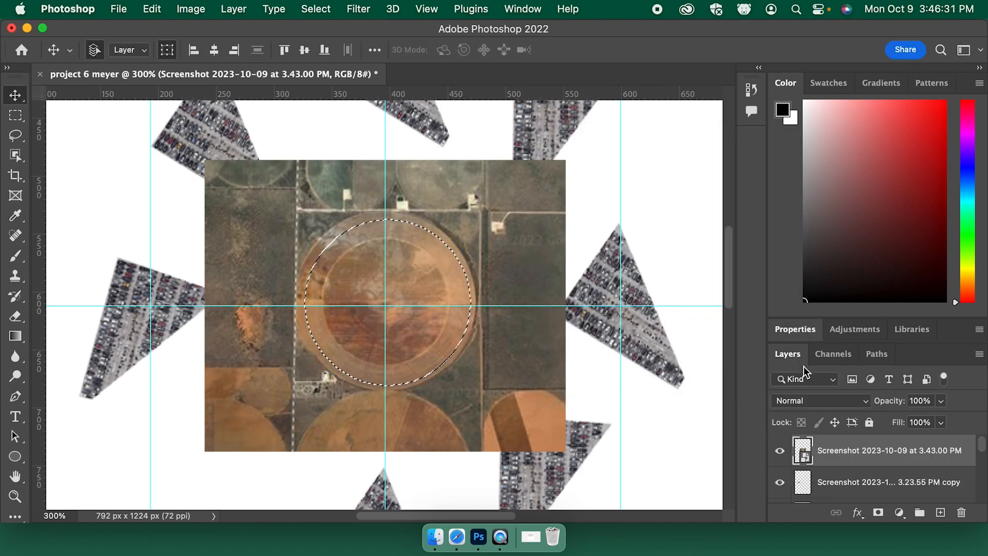
pyautogui.rightClick(836, 446)
pyautogui.scroll(-10, 814, 458)
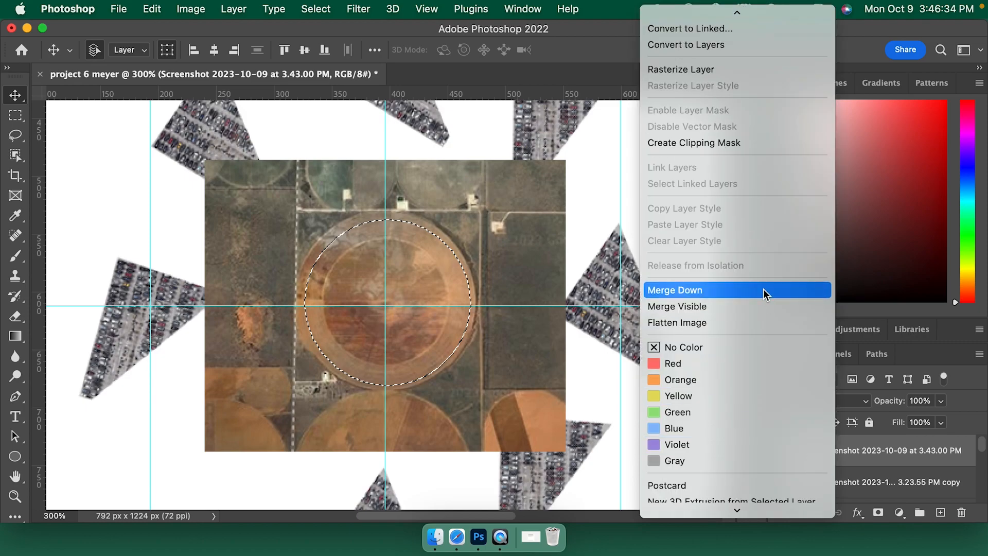
pyautogui.click(683, 69)
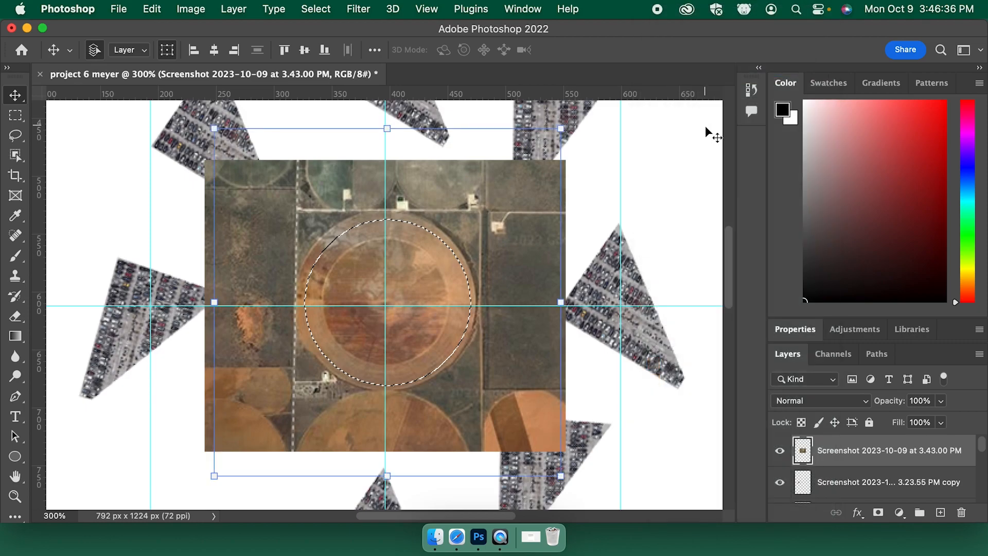
pyautogui.click(316, 9)
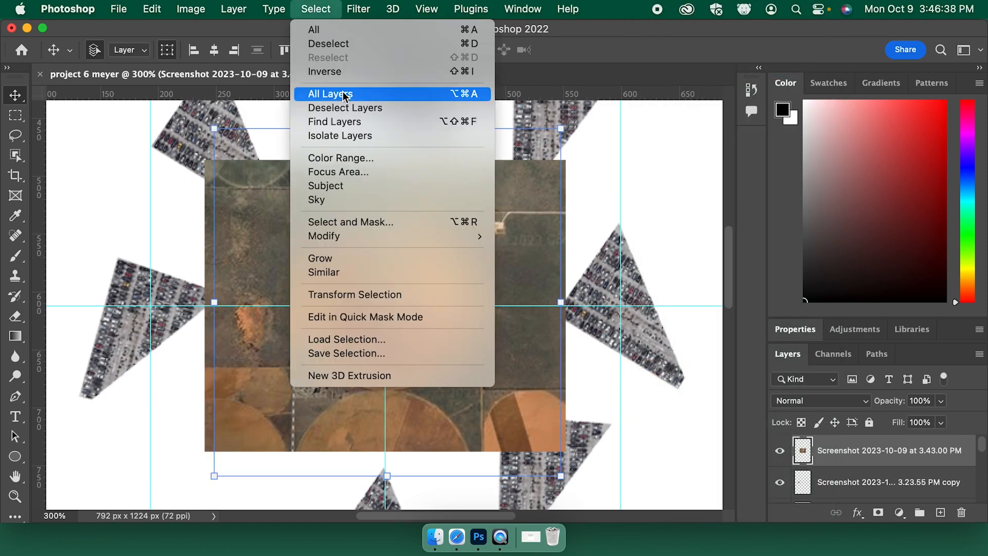
pyautogui.click(354, 72)
pyautogui.press('Delete')
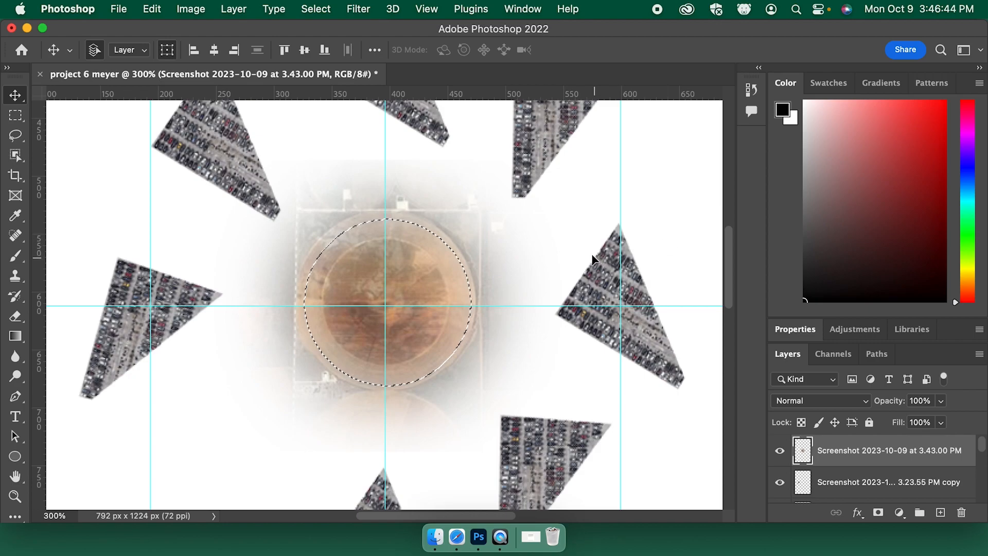
pyautogui.press('super+d')
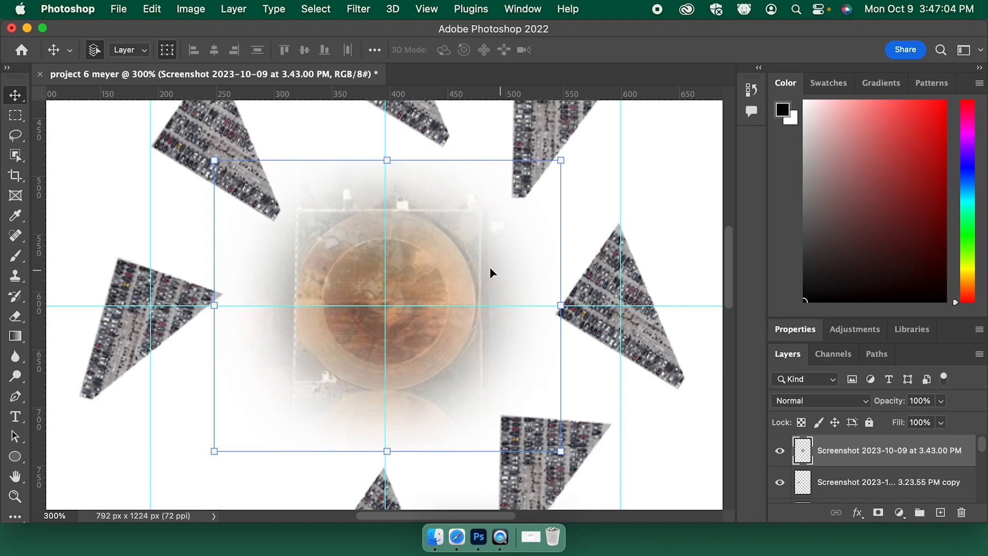
# Undo the 10-pixel feathered cutout to restore the full placed screenshot
pyautogui.press('super+z')
pyautogui.press('super+z')
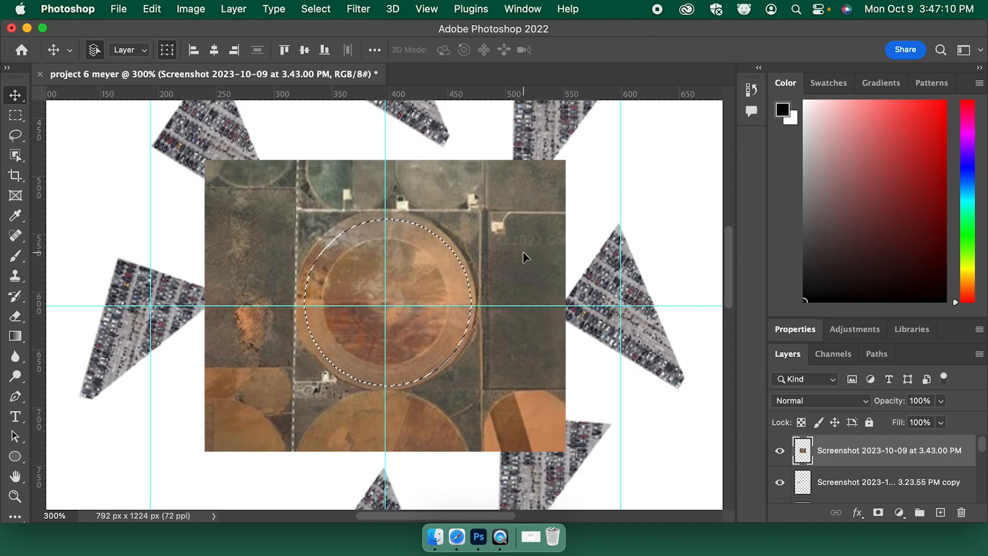
pyautogui.press('super+z')
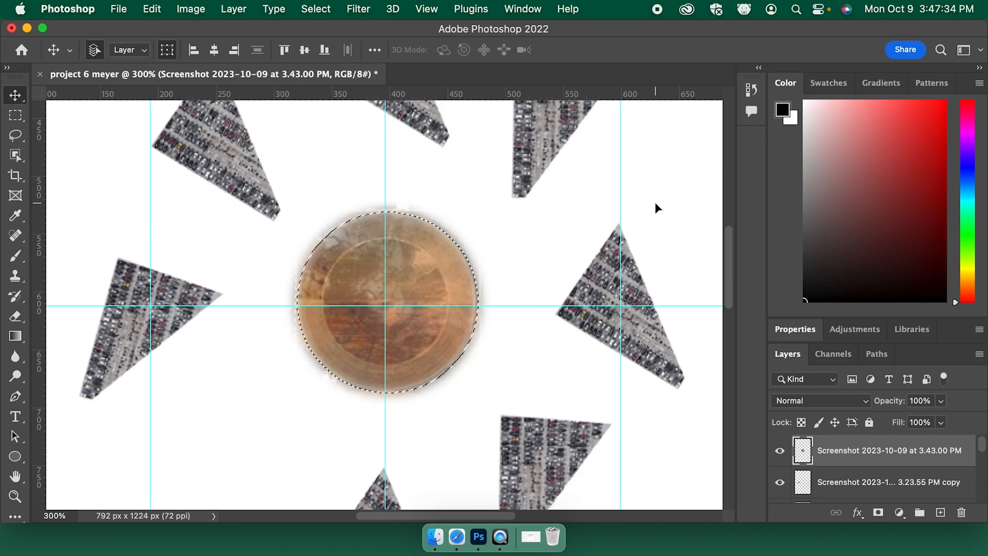
# Clear the selection and move the soft-edged circle above the centre guides, between the top and upper-right triangles
pyautogui.press('super+d')
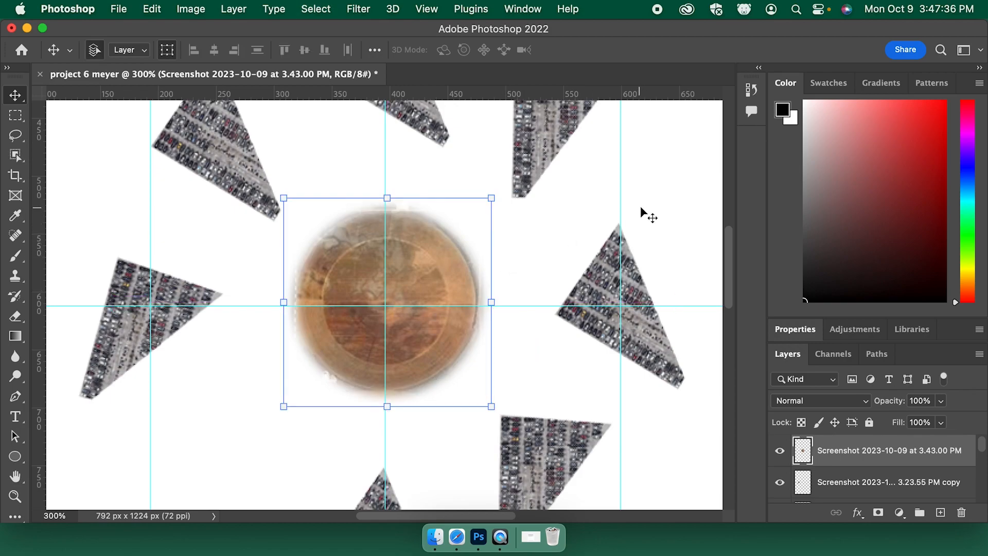
pyautogui.click(668, 206)
pyautogui.moveTo(442, 276); pyautogui.dragTo(502, 295)
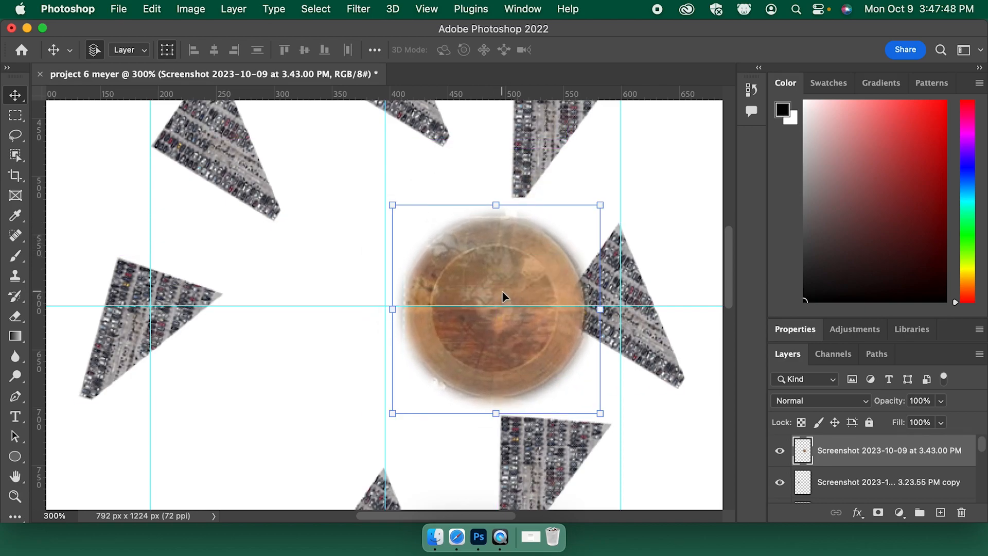
pyautogui.press('super+minus')
pyautogui.press('super+minus')
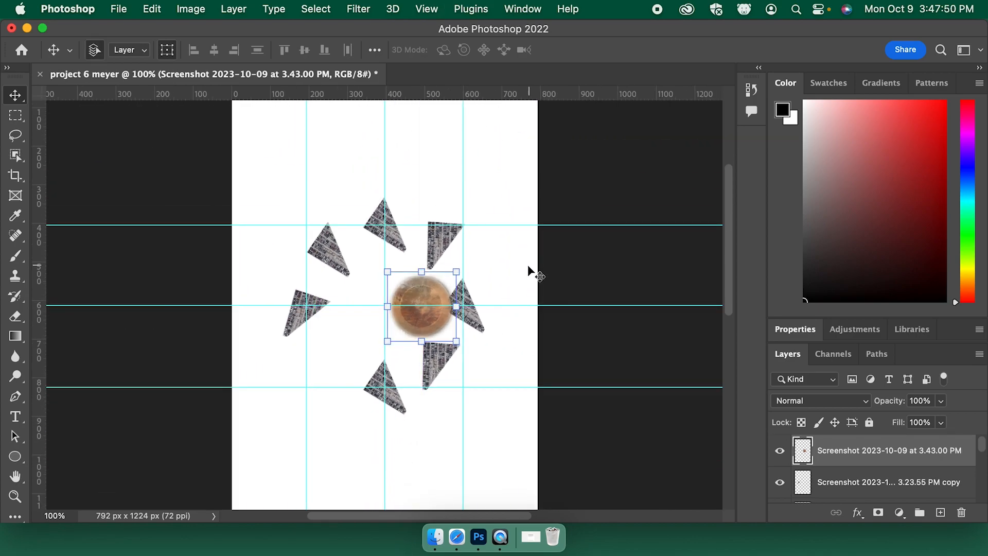
pyautogui.click(496, 268)
pyautogui.moveTo(421, 291); pyautogui.dragTo(361, 296)
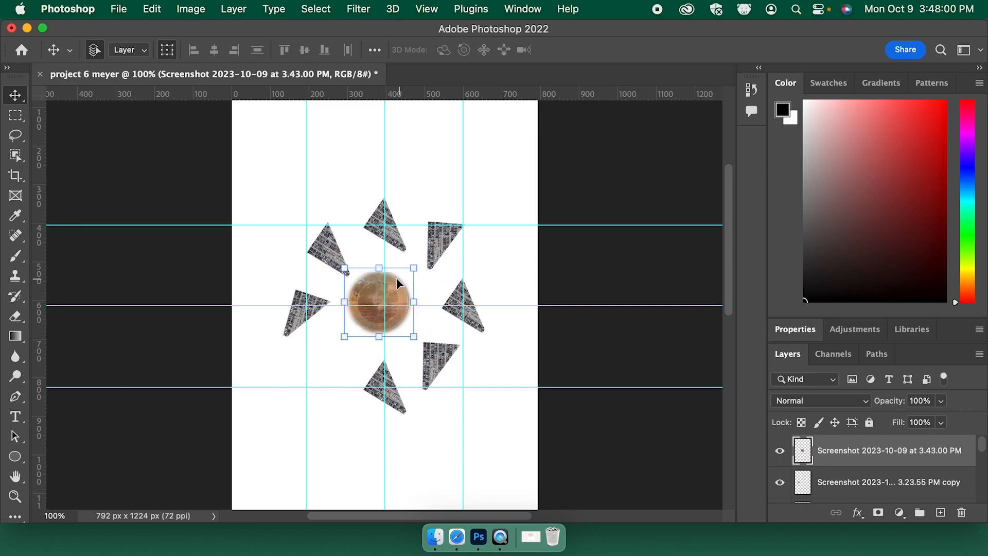
pyautogui.moveTo(372, 302); pyautogui.dragTo(404, 272)
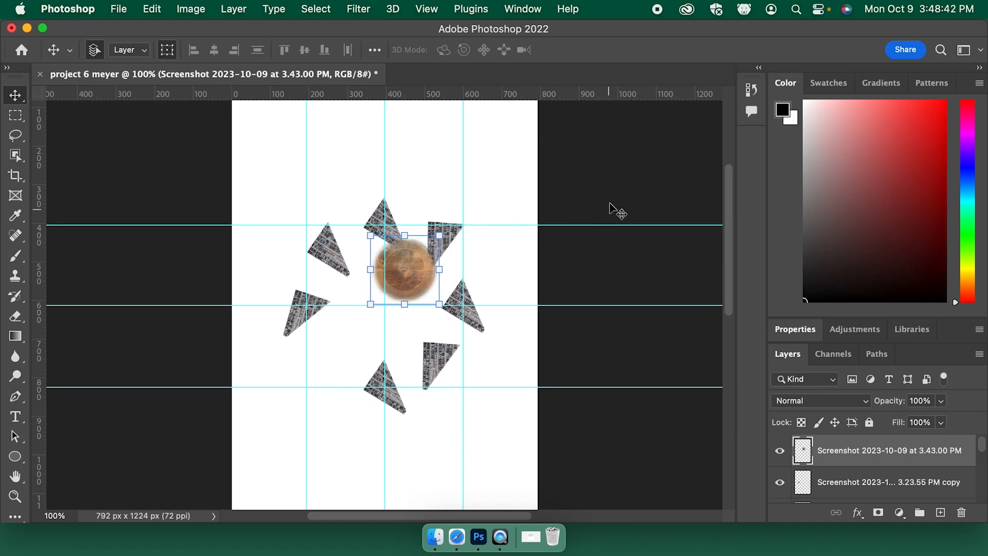
pyautogui.moveTo(415, 276)
pyautogui.mouseDown()
pyautogui.moveTo(416, 308)
pyautogui.moveTo(410, 276)
pyautogui.moveTo(424, 287)
pyautogui.moveTo(424, 266)
pyautogui.mouseUp()
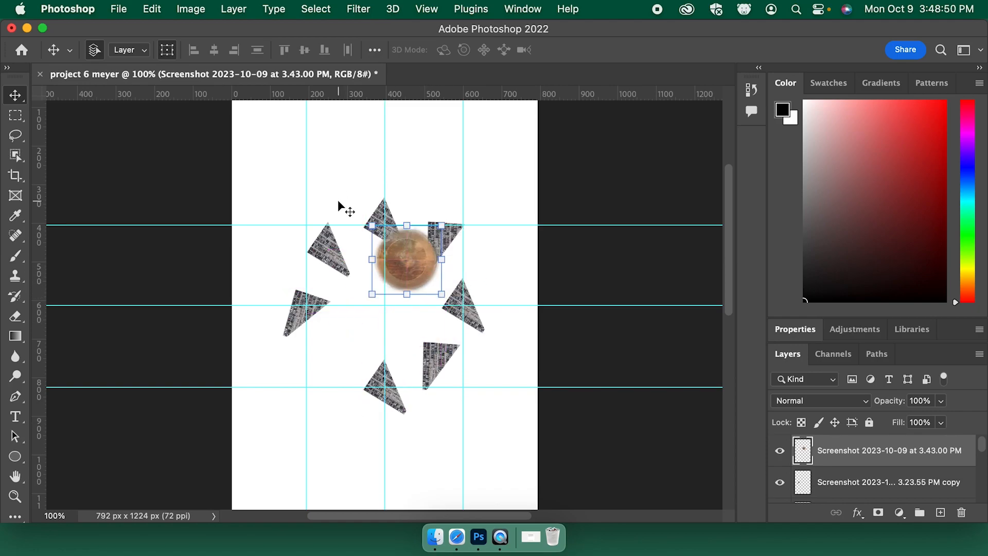
# Try a Hue/Saturation adjustment of Hue -170, Saturation +35 and Lightness -16 on the circle layer, and discard it
pyautogui.click(193, 10)
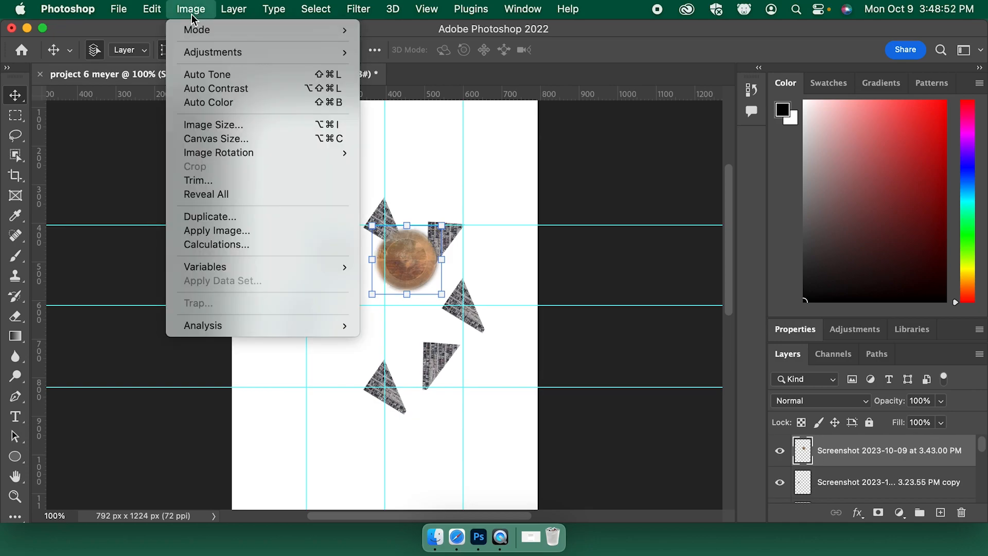
pyautogui.moveTo(201, 54)
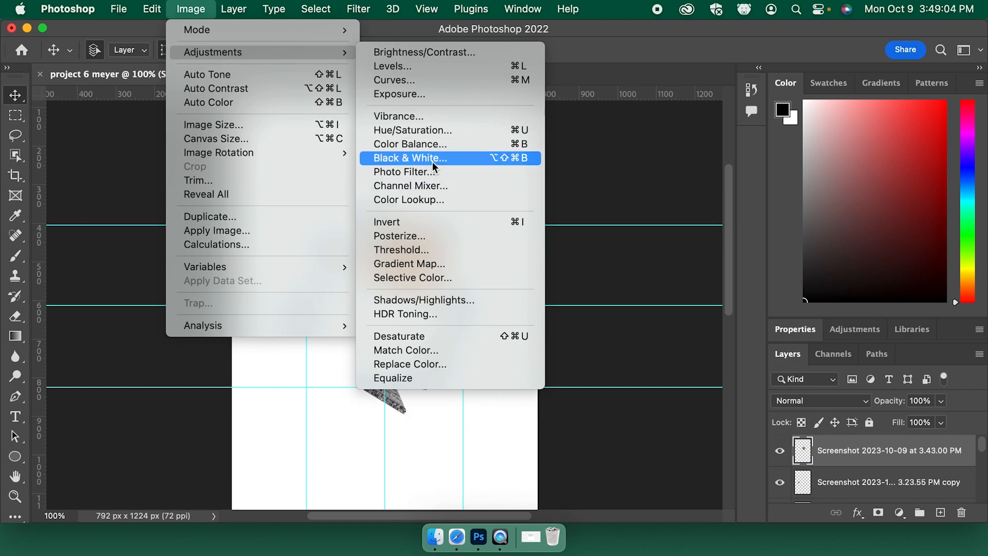
pyautogui.click(425, 128)
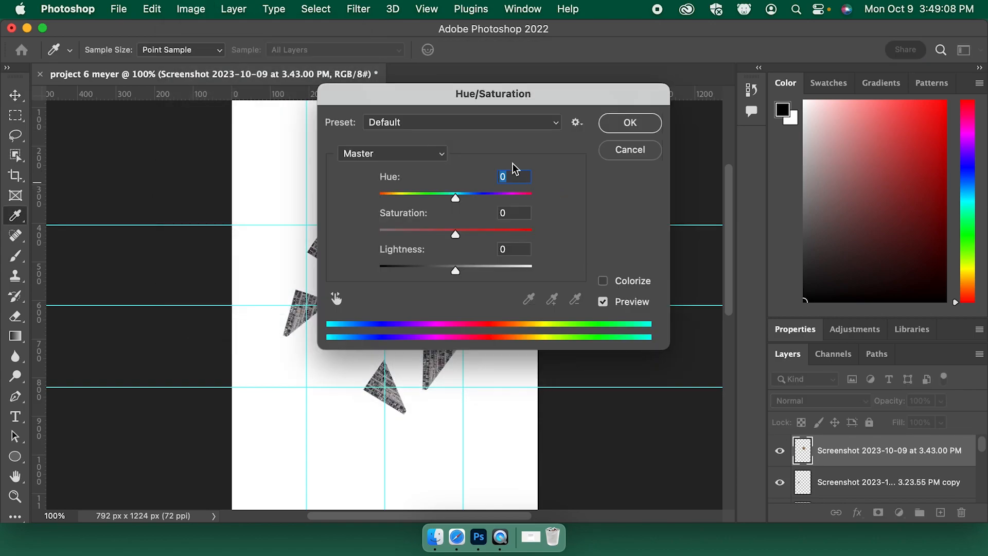
pyautogui.moveTo(486, 97); pyautogui.dragTo(721, 118)
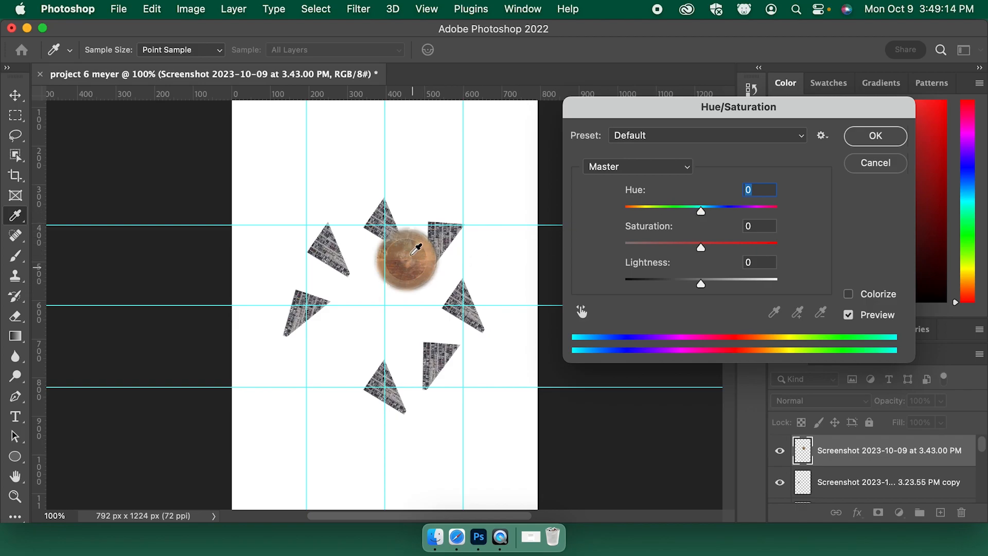
pyautogui.moveTo(703, 211); pyautogui.dragTo(626, 211)
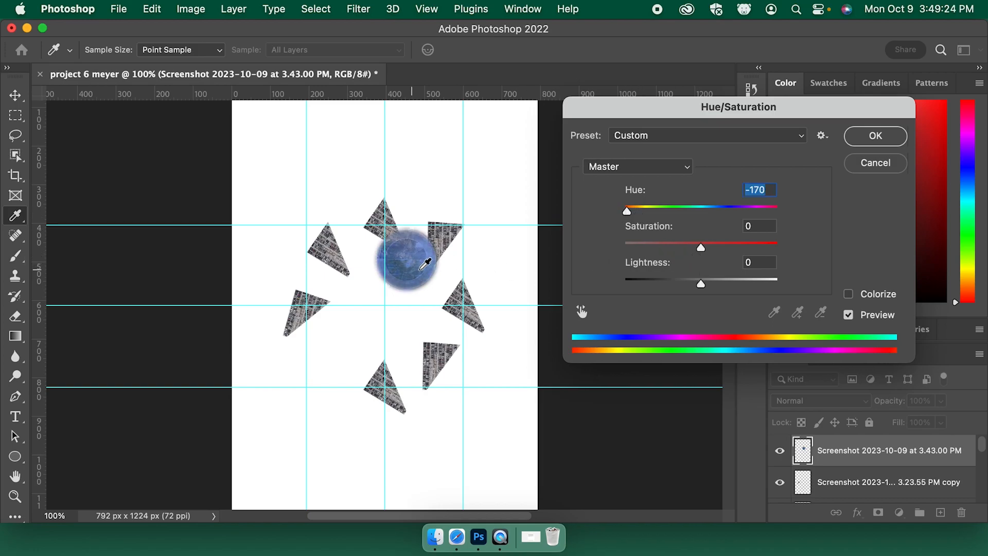
pyautogui.moveTo(701, 248); pyautogui.dragTo(727, 247)
pyautogui.moveTo(701, 284)
pyautogui.mouseDown()
pyautogui.moveTo(715, 283)
pyautogui.moveTo(663, 285)
pyautogui.moveTo(705, 282)
pyautogui.moveTo(689, 284)
pyautogui.mouseUp()
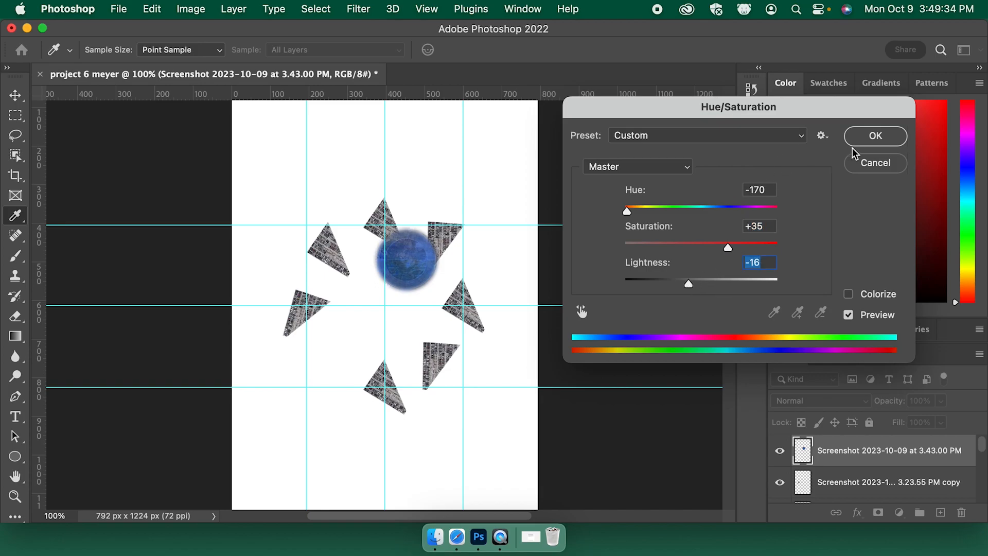
pyautogui.click(873, 161)
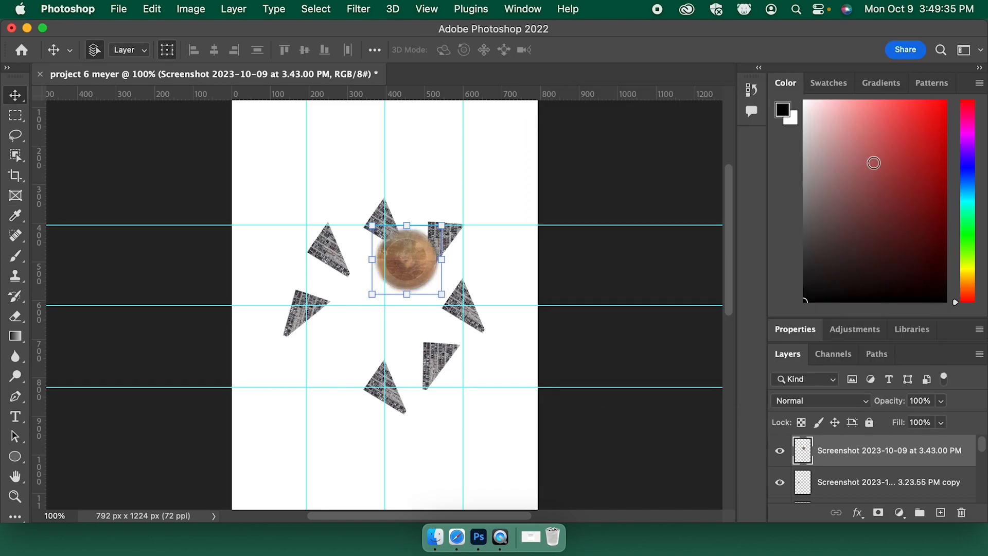
# Try a Color Balance adjustment on the circle layer with midtone levels of about +22, +4 and +11
pyautogui.click(191, 9)
pyautogui.moveTo(221, 52)
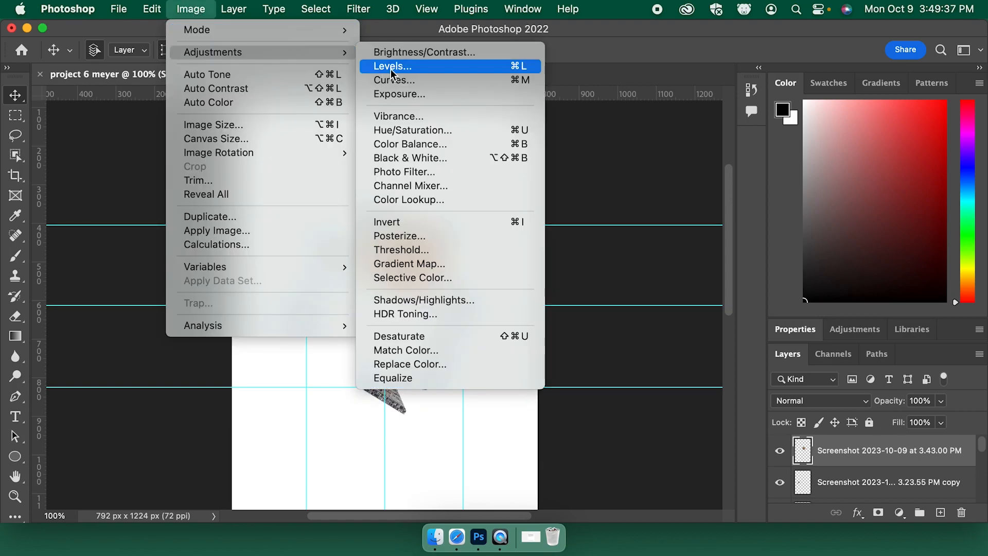
pyautogui.click(431, 143)
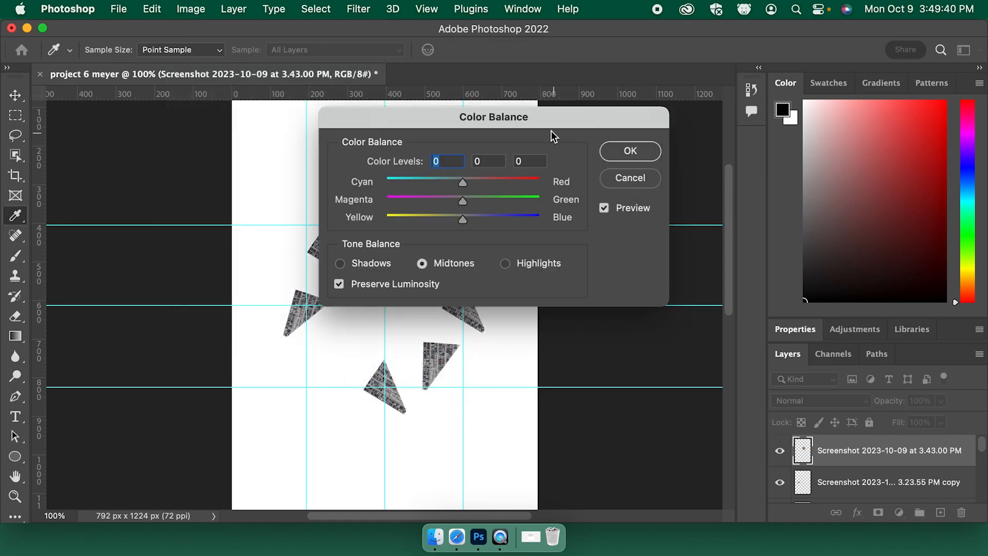
pyautogui.moveTo(552, 132); pyautogui.dragTo(855, 150)
pyautogui.moveTo(766, 199); pyautogui.dragTo(783, 236)
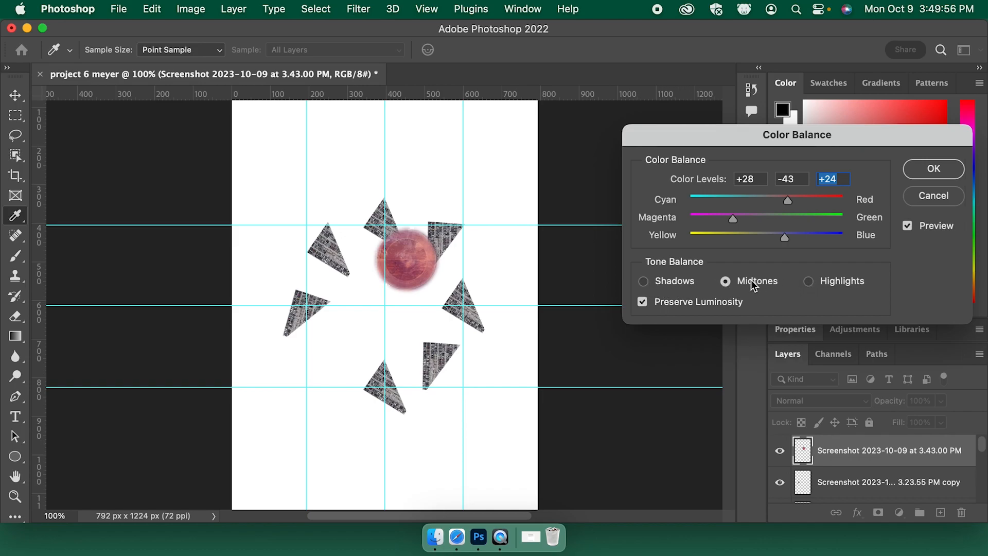
pyautogui.moveTo(785, 236); pyautogui.dragTo(782, 205)
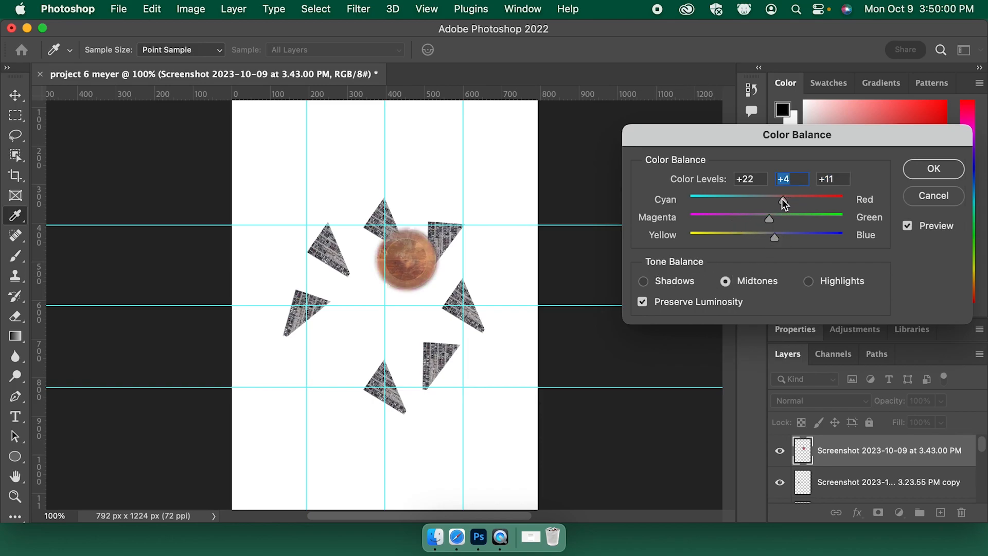
# Try Color Balance shadows at +34, 0, 0 and highlights at -23, 0, +82, and discard the adjustment
pyautogui.click(653, 281)
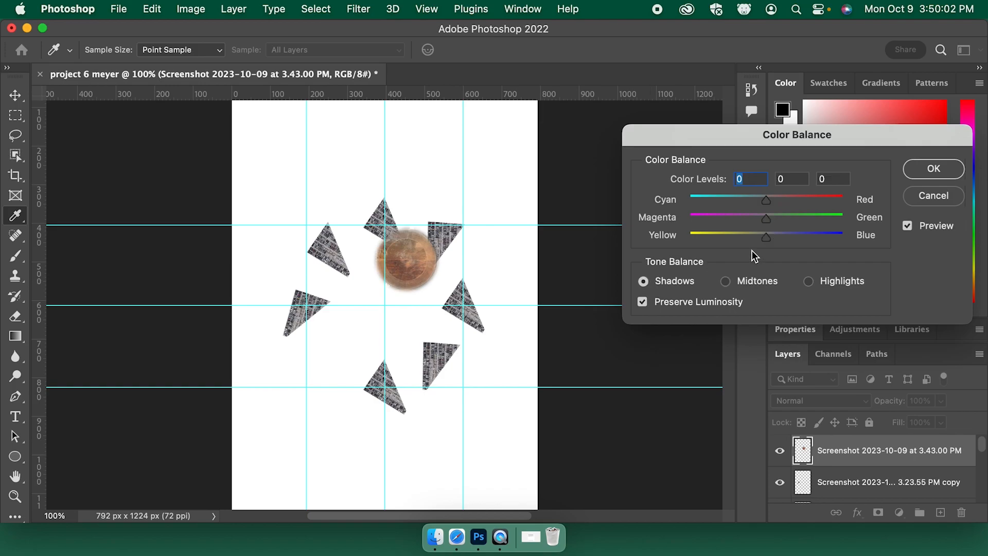
pyautogui.moveTo(765, 202); pyautogui.dragTo(791, 200)
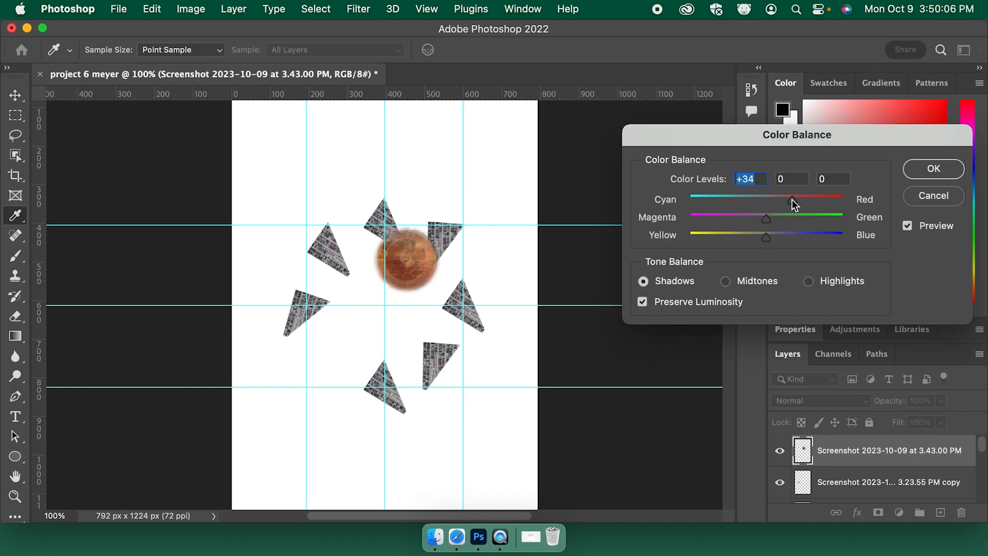
pyautogui.click(809, 282)
pyautogui.moveTo(766, 236); pyautogui.dragTo(829, 238)
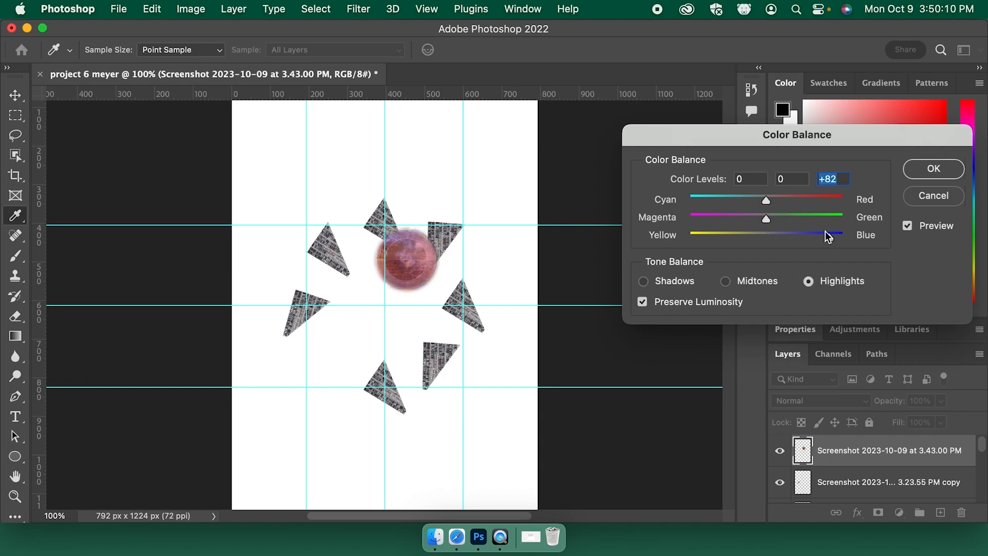
pyautogui.moveTo(767, 202); pyautogui.dragTo(749, 201)
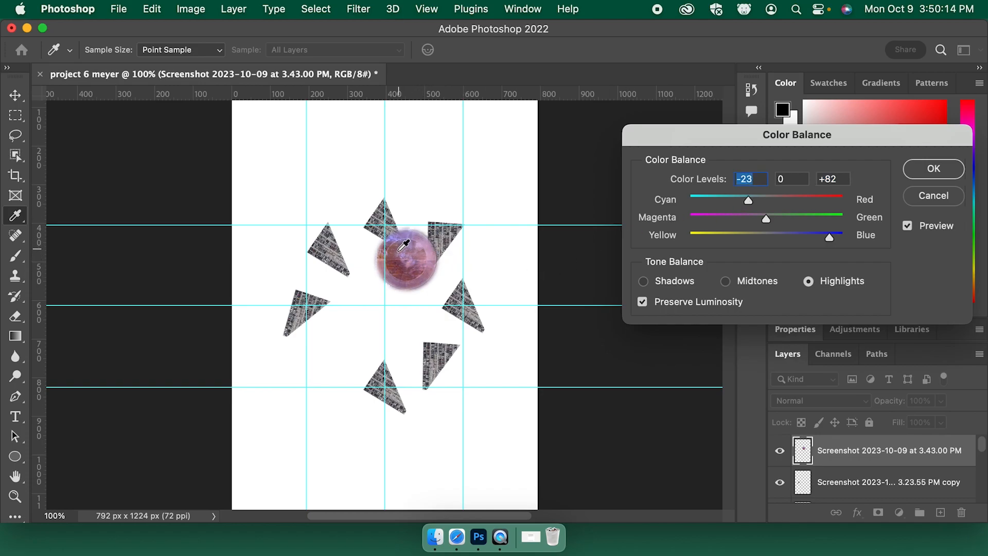
pyautogui.click(929, 197)
# Try a Channel Mixer adjustment on the circle's Red output channel with Red +71, Green -9 and Blue -49, and discard it
pyautogui.click(195, 15)
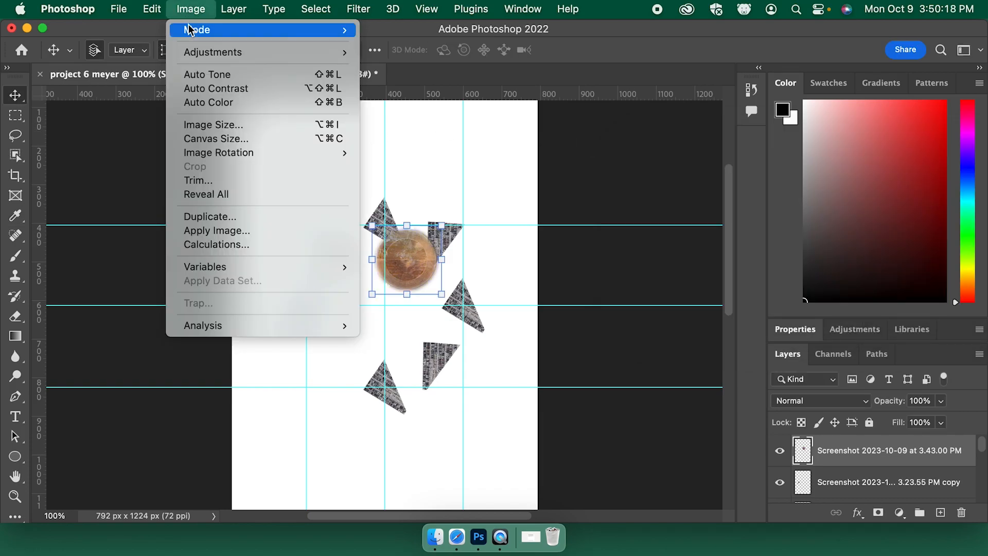
pyautogui.moveTo(290, 53)
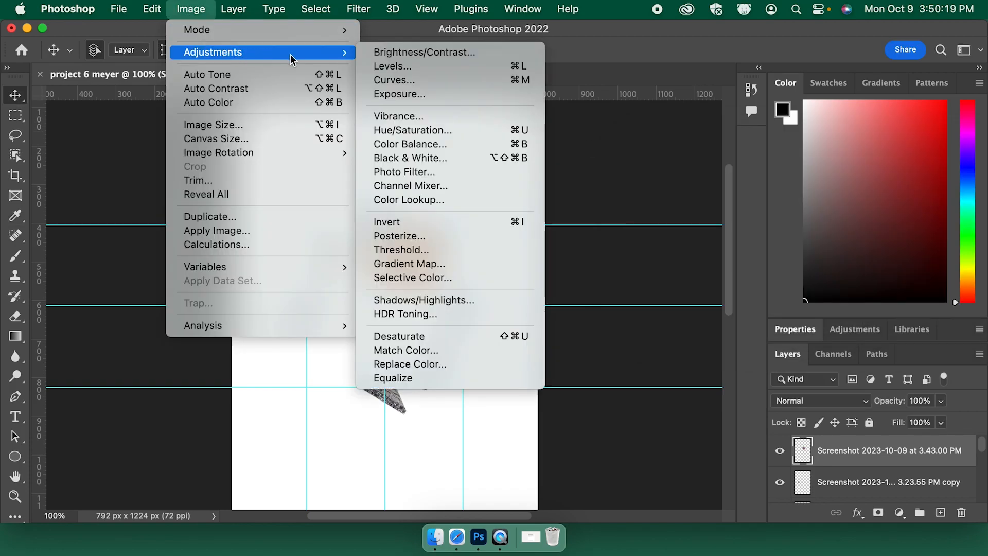
pyautogui.click(411, 185)
pyautogui.moveTo(557, 87); pyautogui.dragTo(797, 112)
pyautogui.moveTo(742, 214)
pyautogui.mouseDown()
pyautogui.moveTo(729, 214)
pyautogui.moveTo(764, 216)
pyautogui.moveTo(746, 218)
pyautogui.mouseUp()
pyautogui.moveTo(696, 247)
pyautogui.mouseDown()
pyautogui.moveTo(678, 249)
pyautogui.moveTo(722, 249)
pyautogui.moveTo(709, 250)
pyautogui.mouseUp()
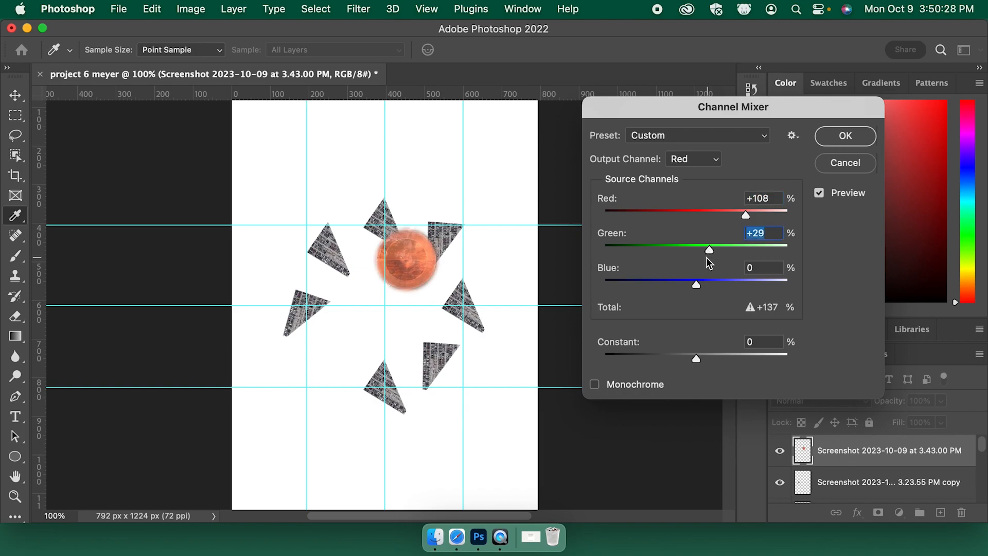
pyautogui.moveTo(696, 284); pyautogui.dragTo(673, 285)
pyautogui.moveTo(709, 251); pyautogui.dragTo(692, 252)
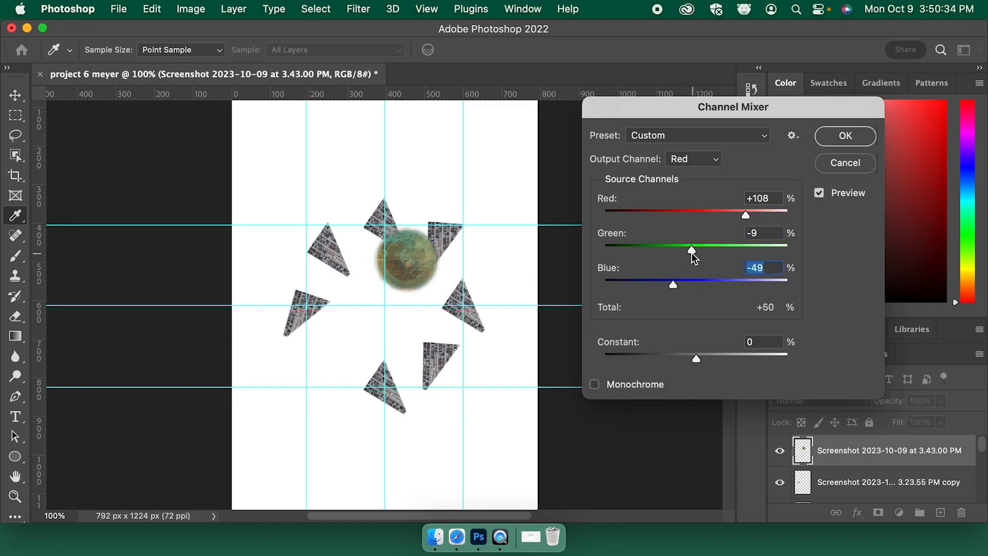
pyautogui.moveTo(746, 212); pyautogui.dragTo(728, 215)
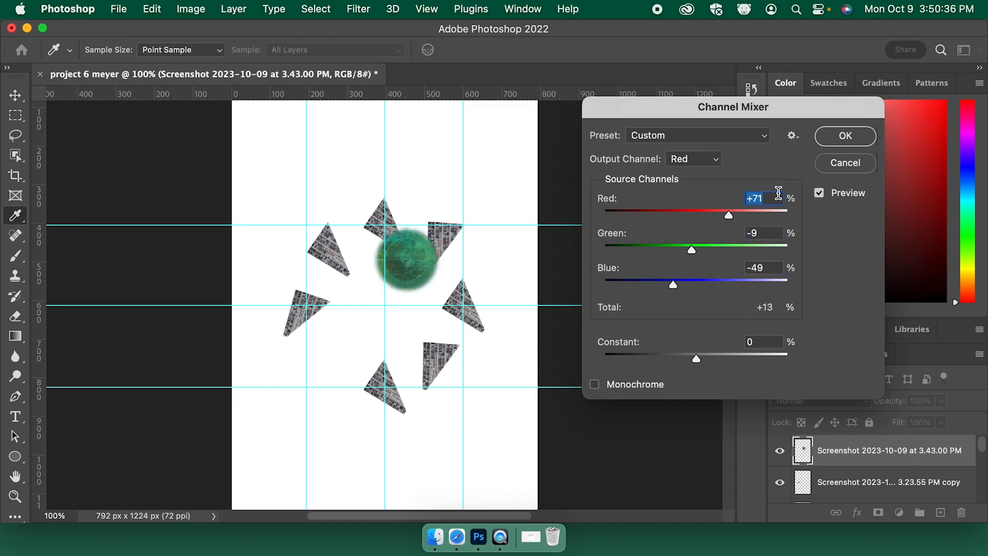
pyautogui.click(842, 162)
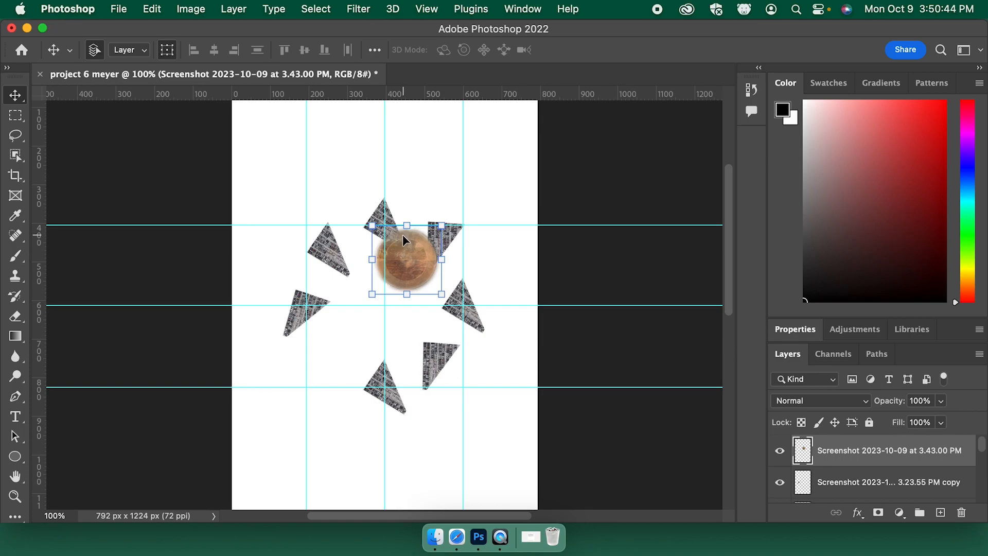
# Apply Hue/Saturation directly to the circle layer with Hue +119 and Saturation +33, and deselect the layer
pyautogui.click(198, 10)
pyautogui.click(389, 268)
pyautogui.click(201, 9)
pyautogui.moveTo(233, 57)
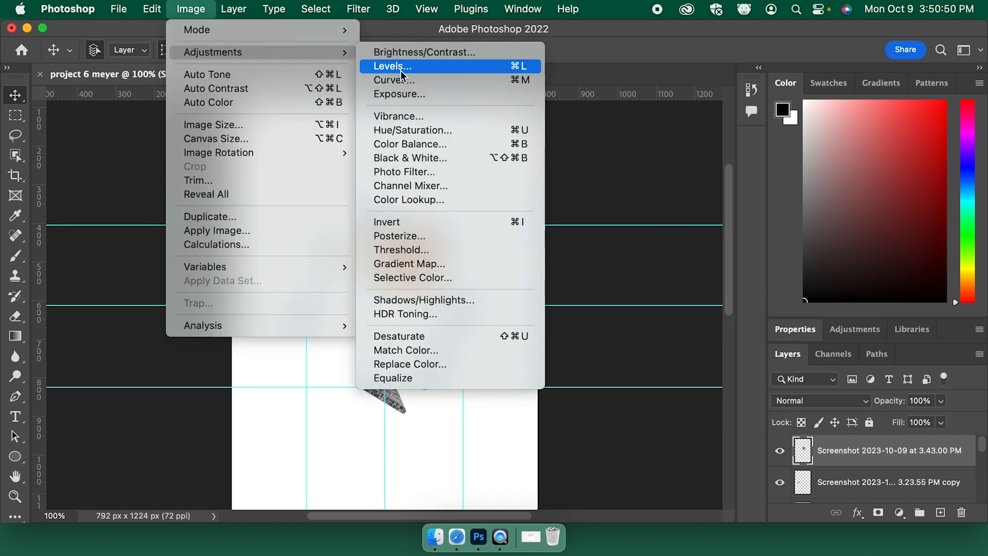
pyautogui.click(419, 131)
pyautogui.moveTo(701, 211); pyautogui.dragTo(758, 211)
pyautogui.moveTo(701, 245); pyautogui.dragTo(726, 245)
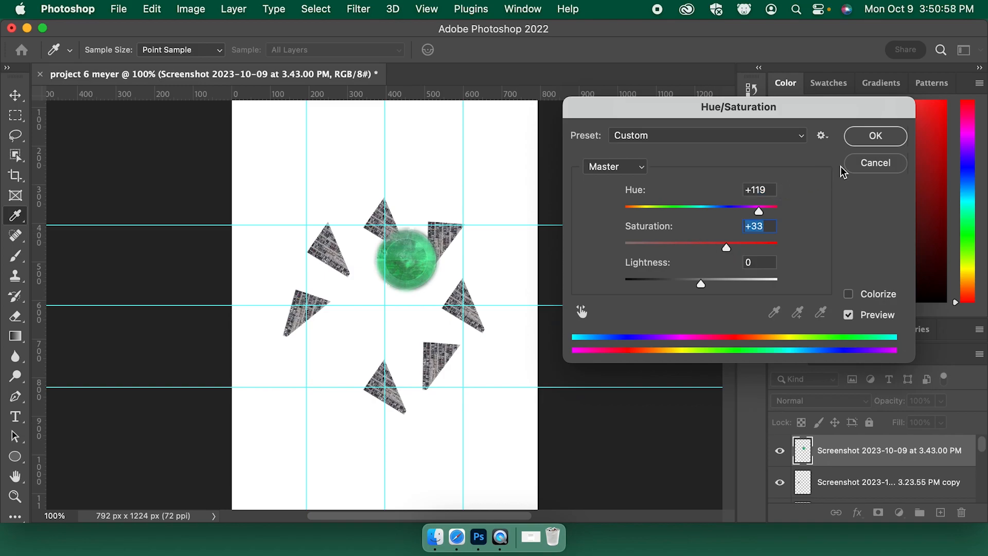
pyautogui.click(868, 136)
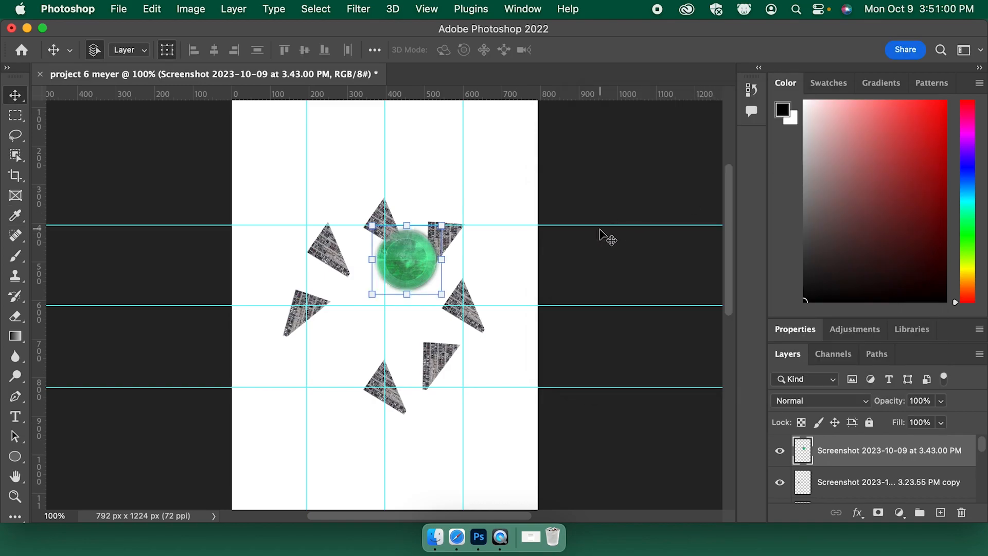
pyautogui.click(613, 206)
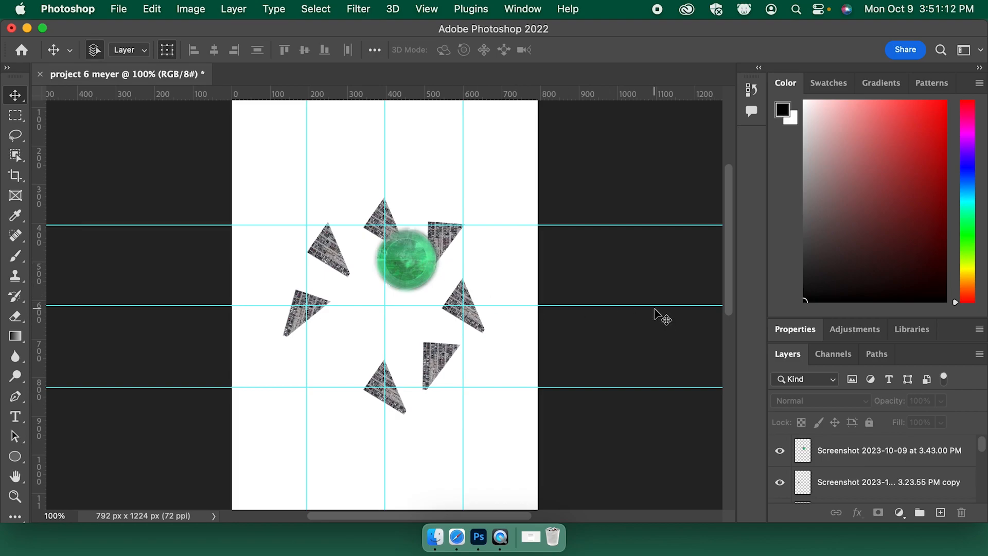
# Enlarge the layer list and check the circle layer by hiding it and showing it again
pyautogui.moveTo(872, 344); pyautogui.dragTo(870, 198)
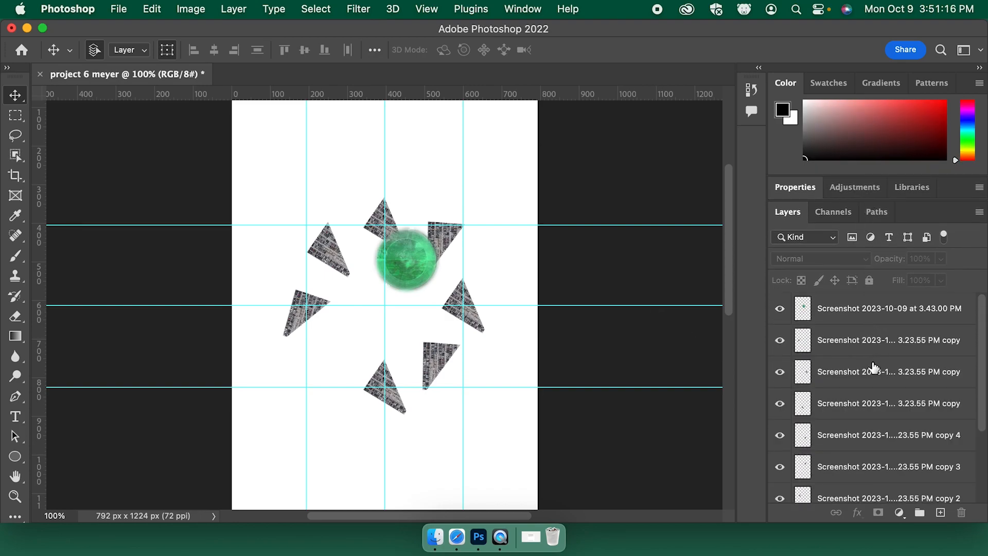
pyautogui.scroll(-3, 874, 368)
pyautogui.scroll(3, 873, 370)
pyautogui.click(779, 308)
pyautogui.click(779, 308)
# Undo the direct colour change and the circle's last move, and place the circle just above the central guide intersection, below the top triangle
pyautogui.press('super+z')
pyautogui.press('super+z')
pyautogui.press('super+z')
pyautogui.press('super+z')
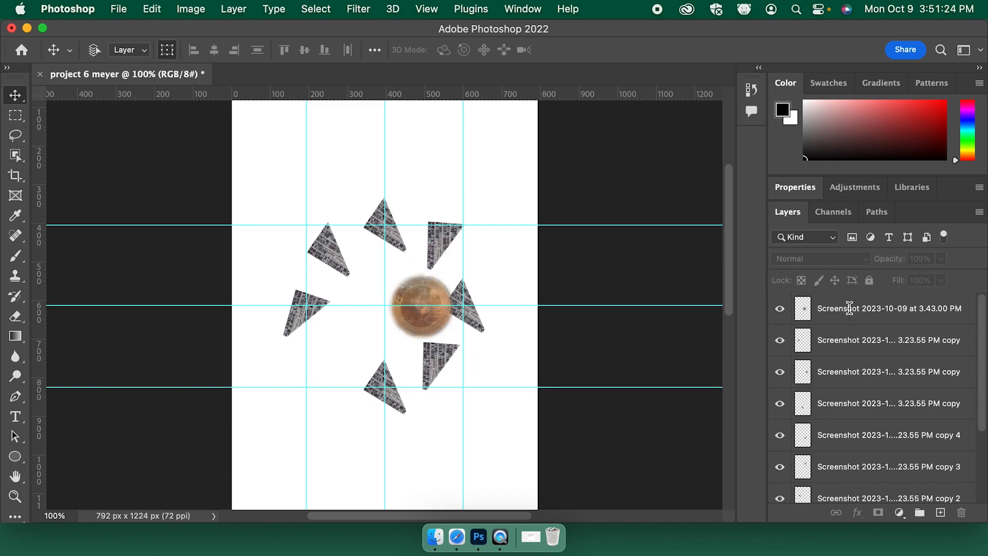
pyautogui.moveTo(422, 298); pyautogui.dragTo(391, 278)
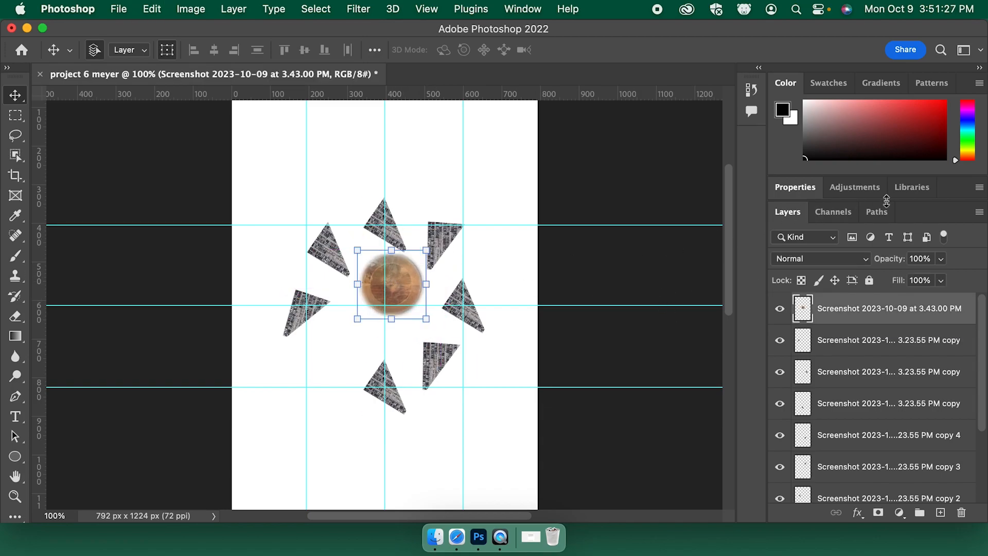
# Add a Hue/Saturation adjustment layer above the circle layer and set its Hue to +100
pyautogui.click(852, 187)
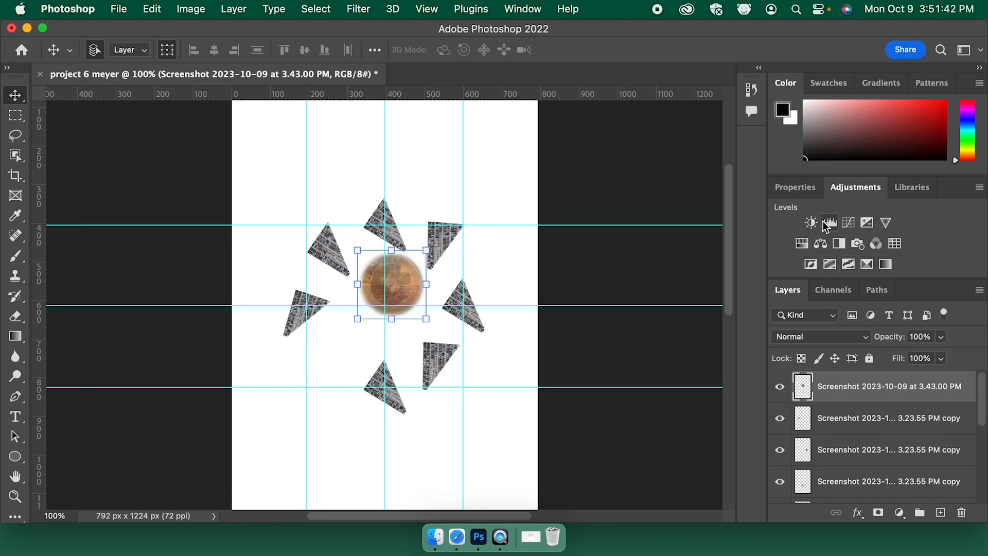
pyautogui.click(802, 245)
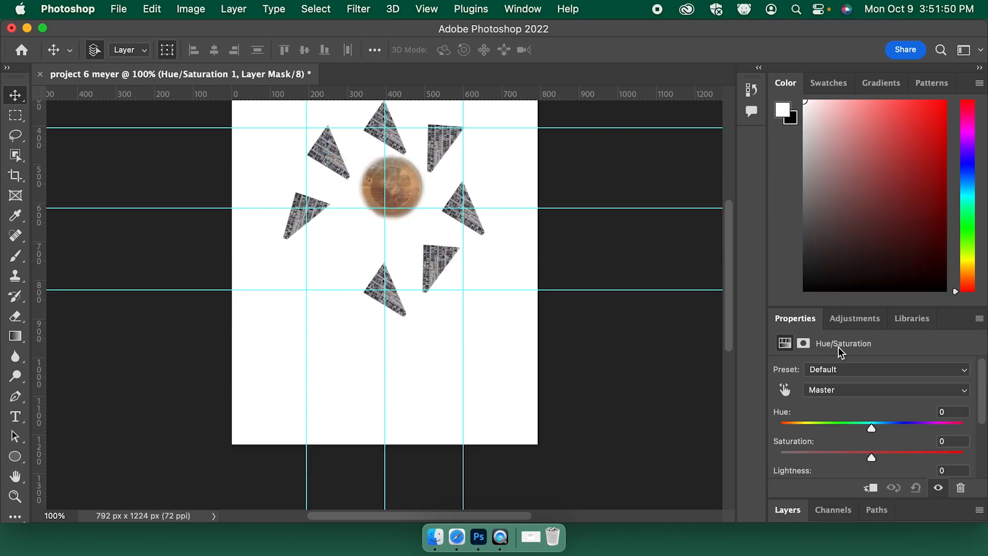
pyautogui.scroll(-4, 888, 372)
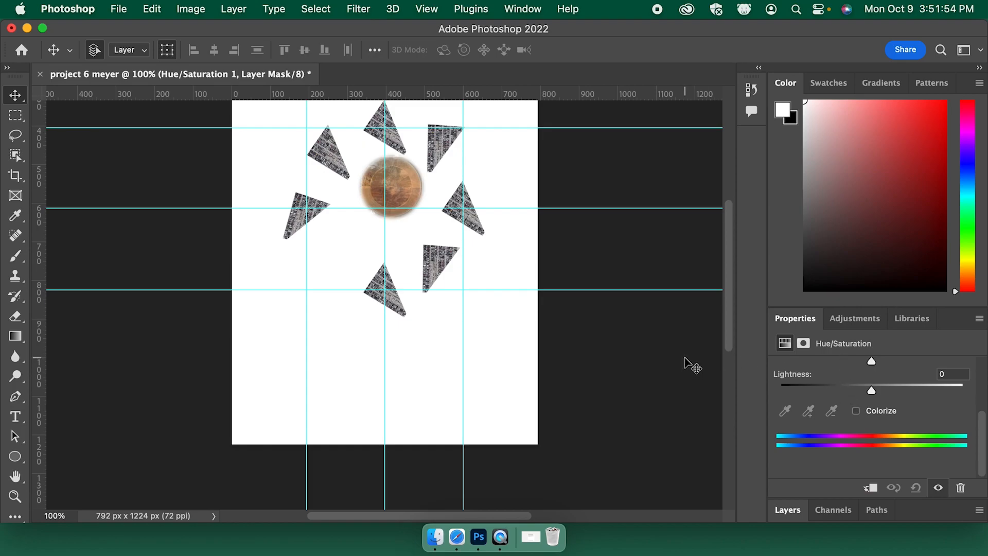
pyautogui.scroll(-3, 685, 363)
pyautogui.scroll(4, 685, 363)
pyautogui.scroll(2, 684, 364)
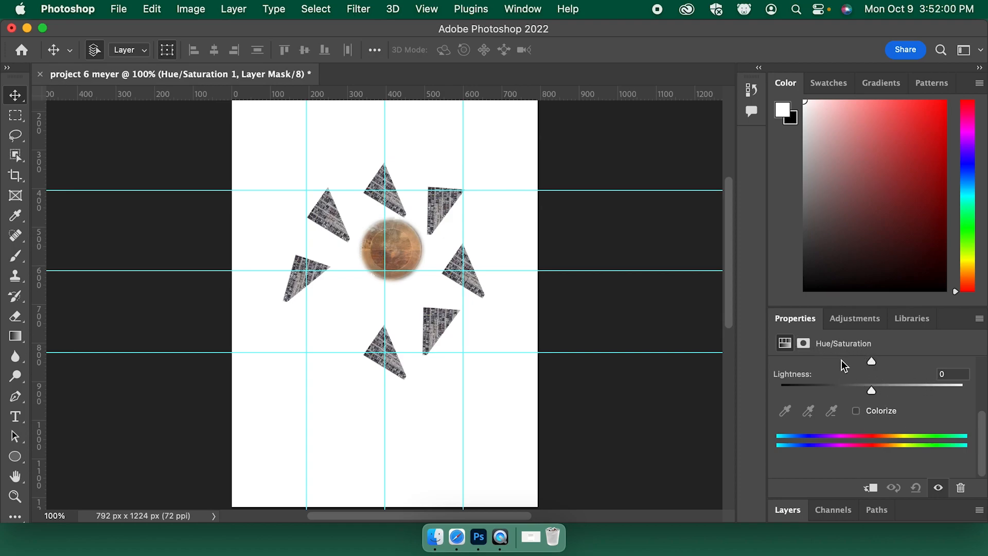
pyautogui.moveTo(975, 436); pyautogui.dragTo(981, 403)
pyautogui.moveTo(872, 395); pyautogui.dragTo(931, 386)
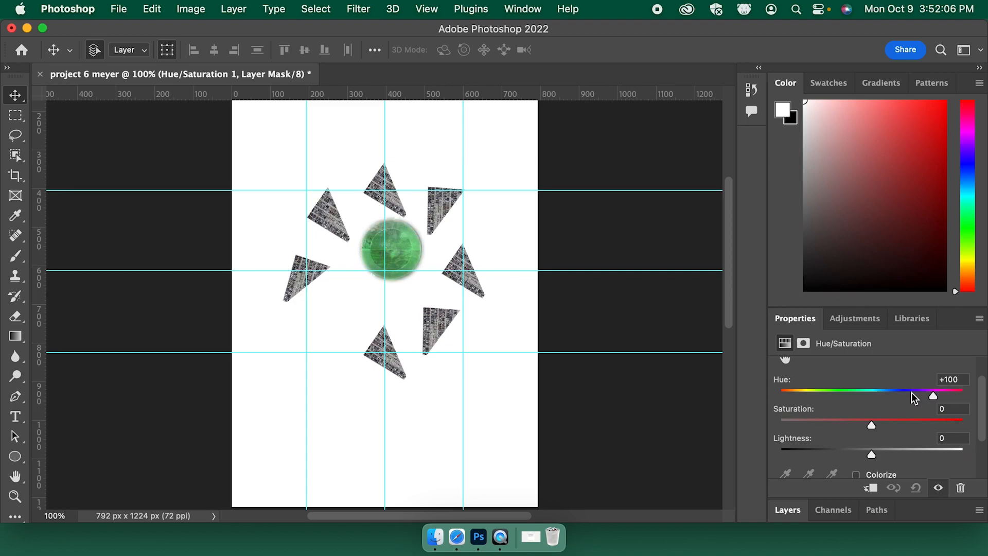
# Compare the artwork with and without the Hue/Saturation 1 adjustment layer, and reopen that layer's settings
pyautogui.click(787, 511)
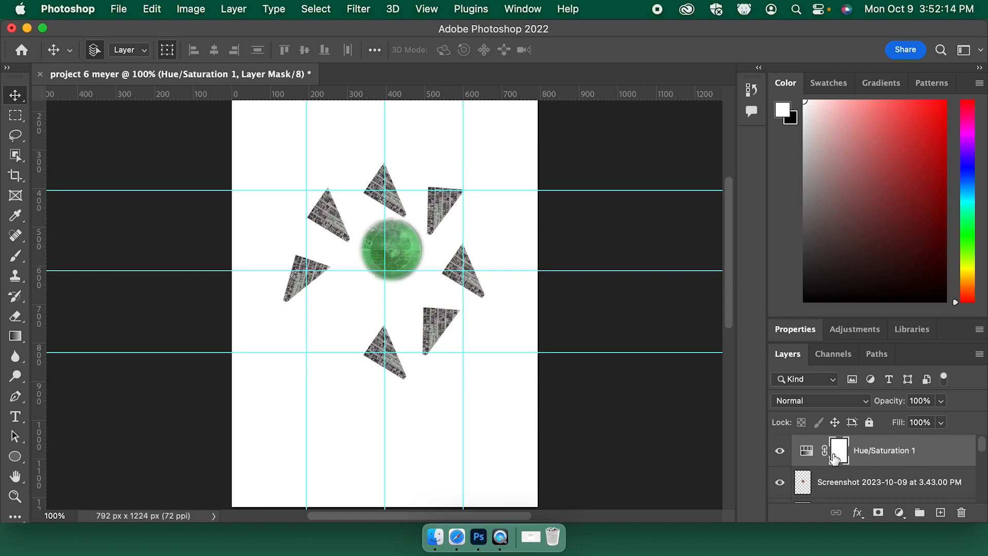
pyautogui.click(780, 453)
pyautogui.click(781, 453)
pyautogui.click(780, 453)
pyautogui.click(780, 453)
pyautogui.click(780, 453)
pyautogui.click(780, 454)
pyautogui.click(780, 454)
pyautogui.click(780, 453)
pyautogui.doubleClick(807, 451)
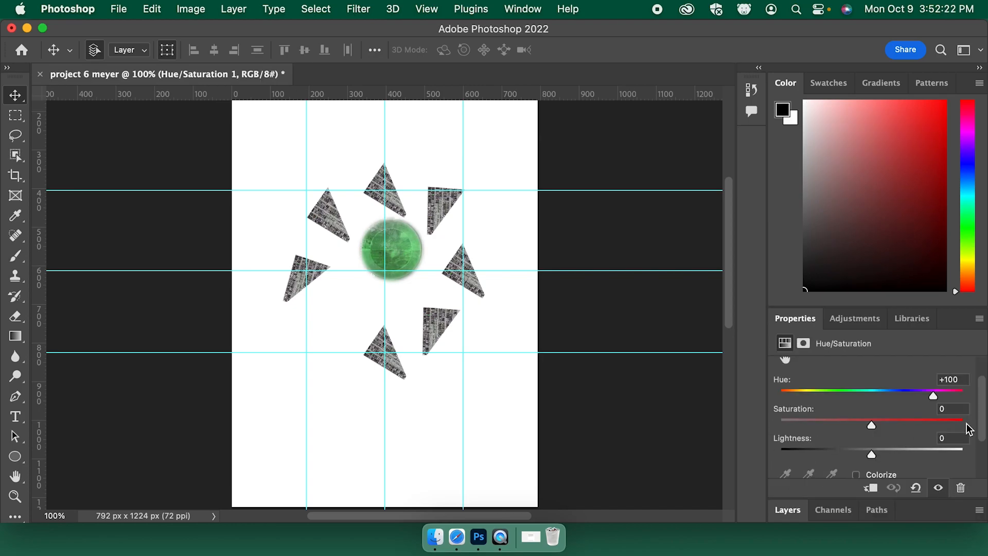
# Lower the Hue of the Hue/Saturation 1 adjustment layer to -25, and reopen its settings to set the Hue to -22
pyautogui.moveTo(935, 394); pyautogui.dragTo(848, 397)
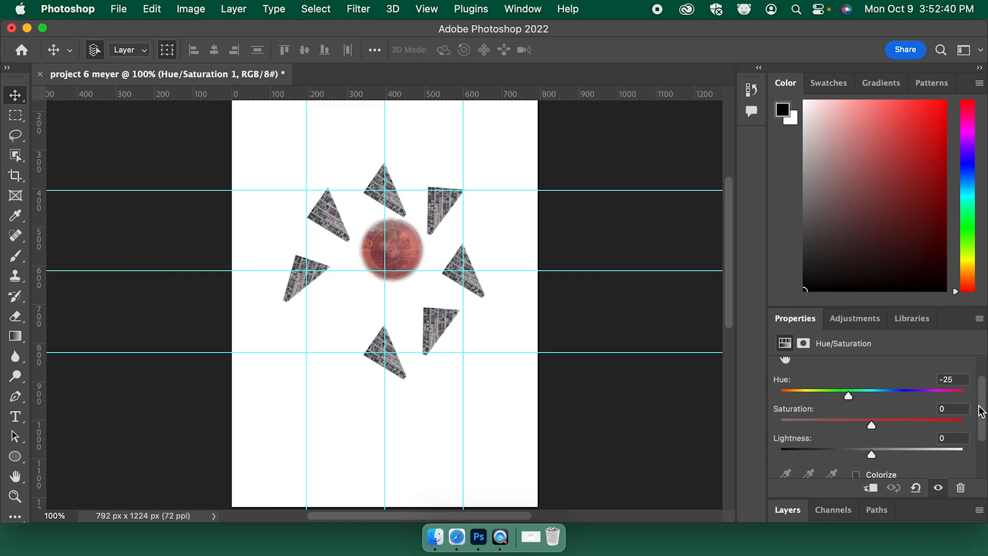
pyautogui.click(786, 509)
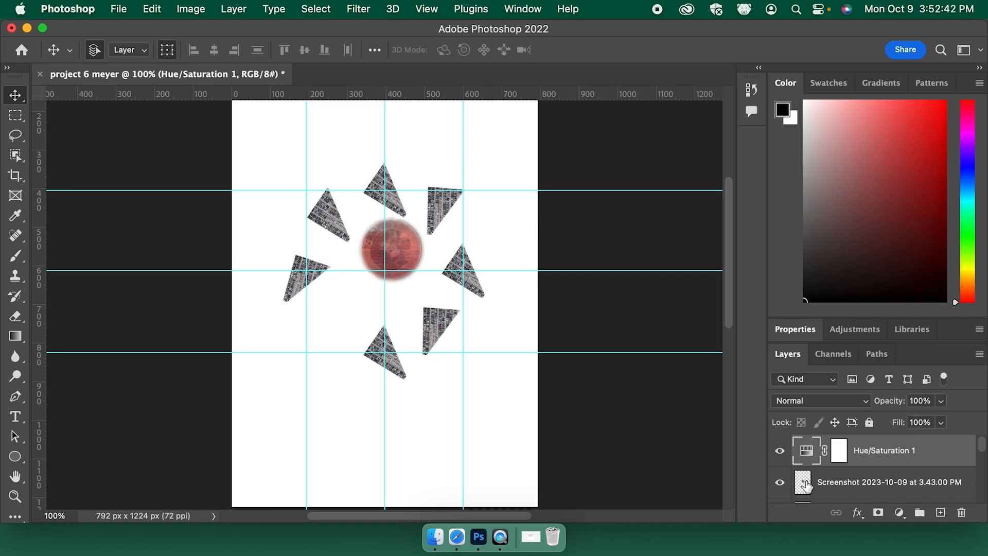
pyautogui.scroll(5, 891, 449)
pyautogui.doubleClick(806, 450)
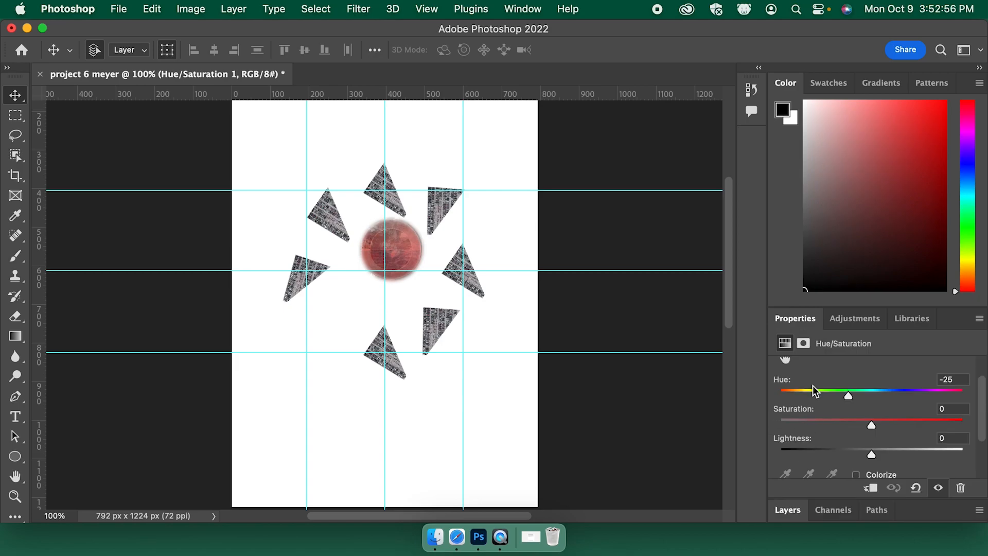
pyautogui.moveTo(847, 396)
pyautogui.mouseDown()
pyautogui.moveTo(897, 394)
pyautogui.moveTo(852, 397)
pyautogui.mouseUp()
# Magnify the artwork to 400% and nudge the circle slightly, placing its layer at X 330 px, Y 468 px
pyautogui.press('super+equal')
pyautogui.press('super+equal')
pyautogui.press('super+equal')
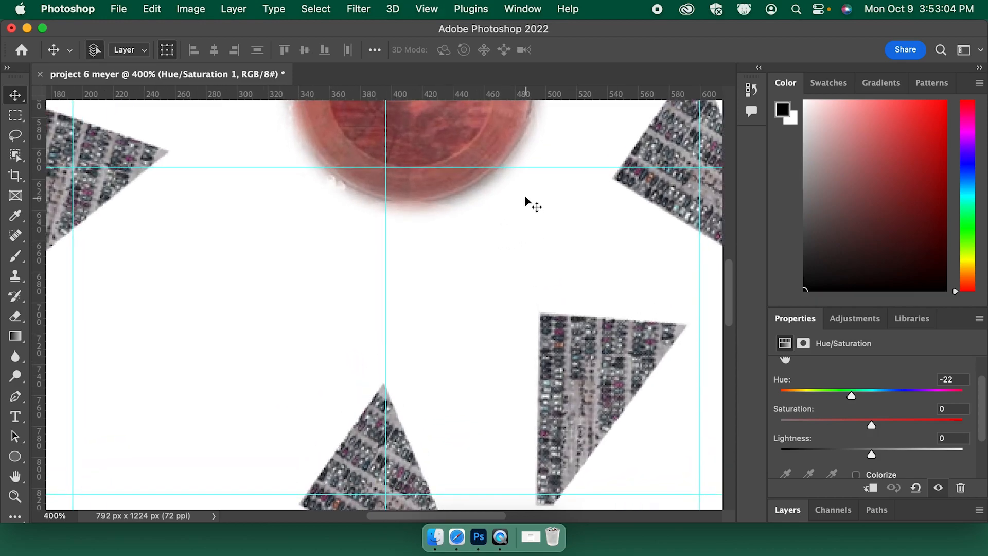
pyautogui.scroll(10, 494, 278)
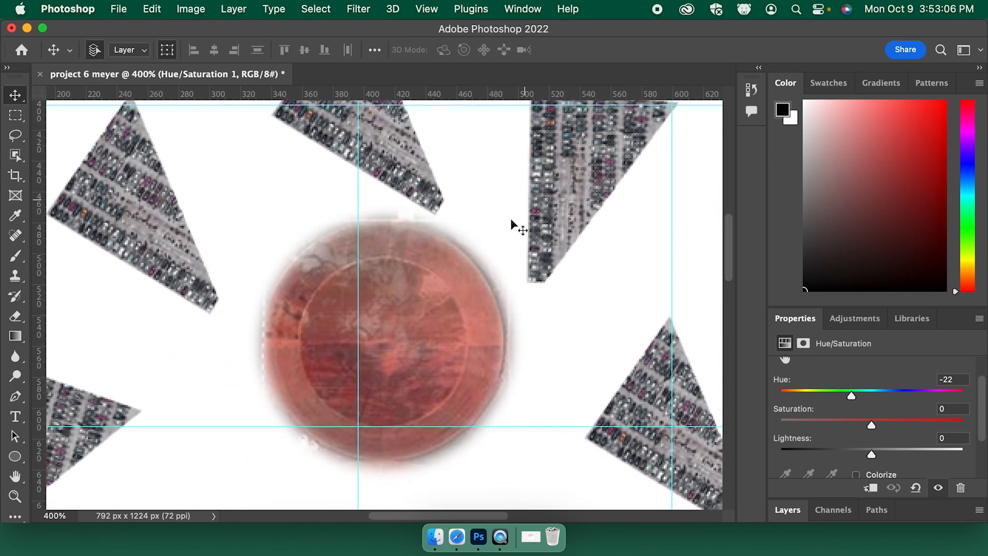
pyautogui.moveTo(424, 347); pyautogui.dragTo(409, 312)
pyautogui.scroll(3, 654, 288)
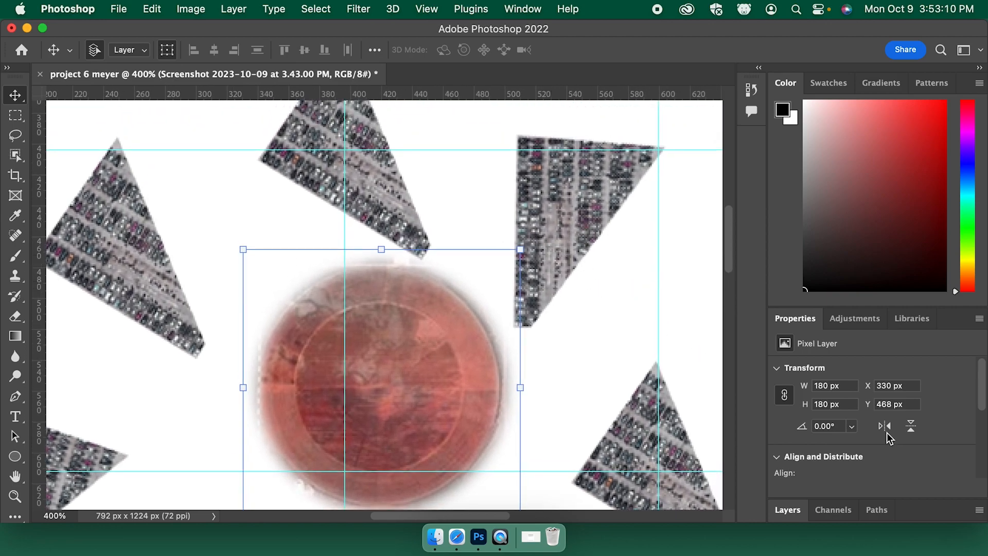
# Set the Hue of the Hue/Saturation 1 adjustment layer to -1
pyautogui.click(800, 509)
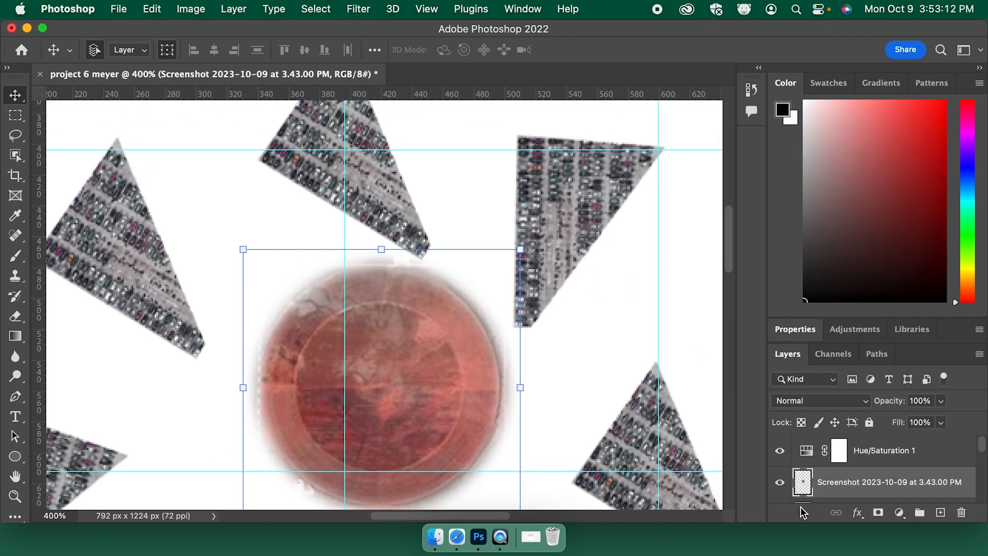
pyautogui.click(807, 452)
pyautogui.moveTo(850, 421); pyautogui.dragTo(873, 413)
# Clip the Hue/Saturation 1 adjustment layer to the circle layer below it with a clipping mask
pyautogui.click(850, 319)
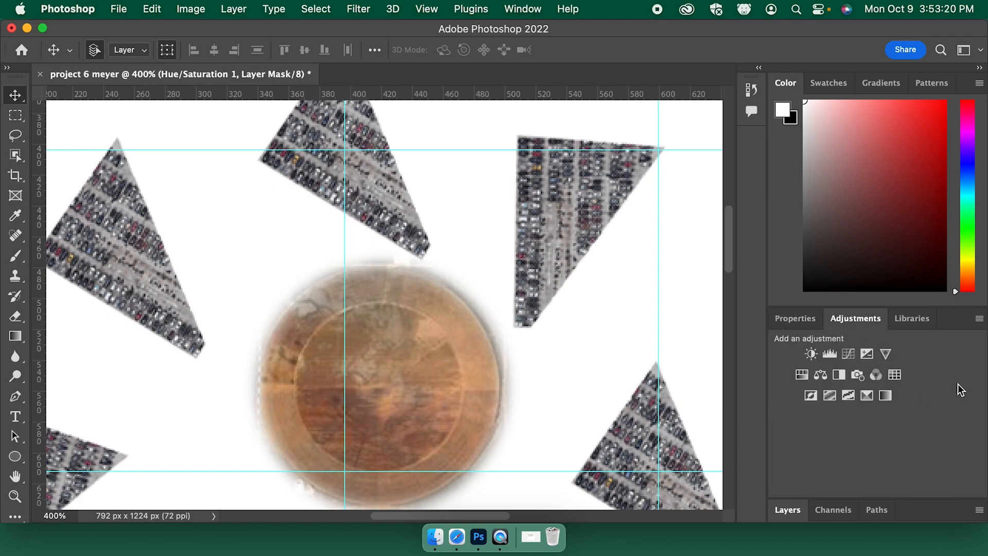
pyautogui.click(789, 509)
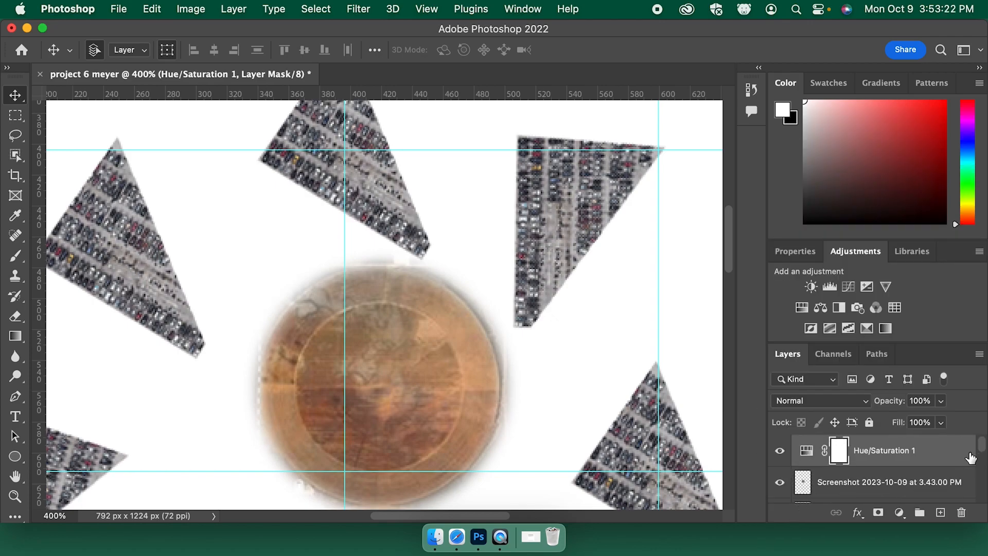
pyautogui.rightClick(886, 456)
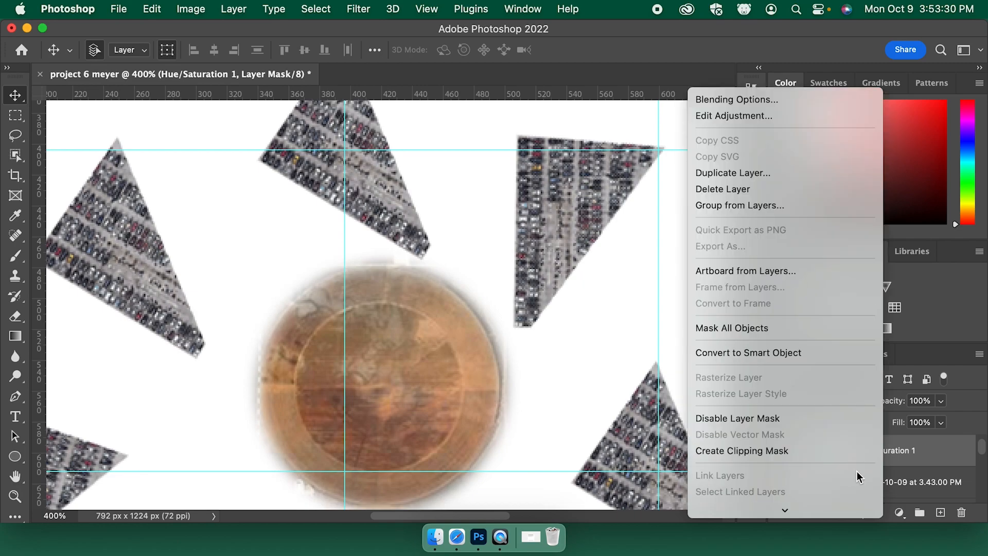
pyautogui.click(785, 452)
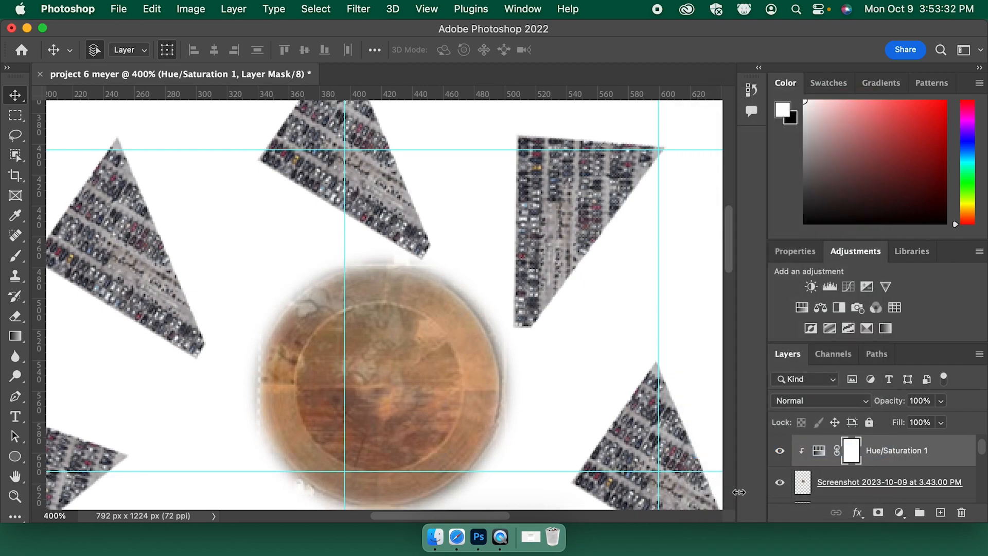
# Test the clipped Hue/Saturation 1 layer on the circle with a Hue of +23, followed by a Hue of -30
pyautogui.doubleClick(818, 450)
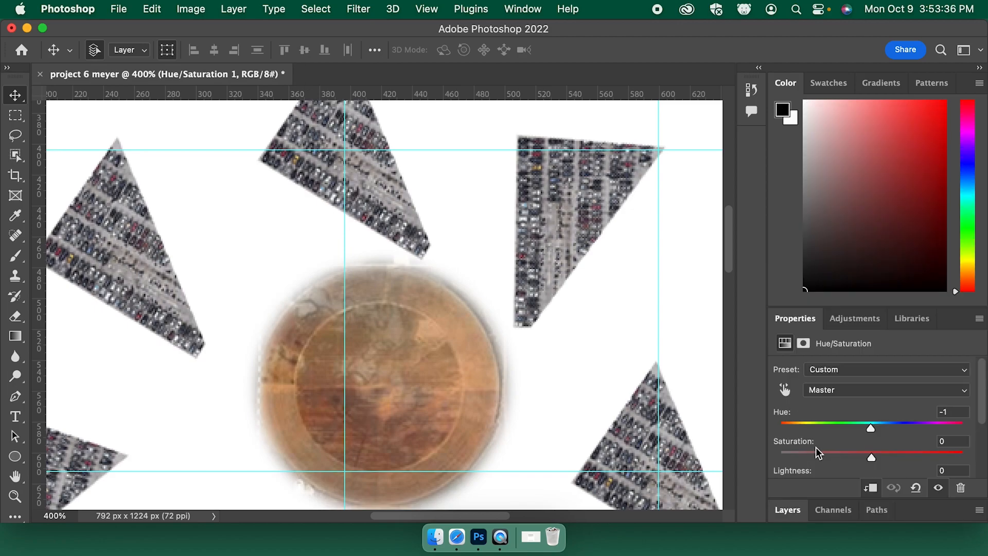
pyautogui.moveTo(872, 427)
pyautogui.mouseDown()
pyautogui.moveTo(925, 425)
pyautogui.moveTo(836, 425)
pyautogui.moveTo(891, 421)
pyautogui.mouseUp()
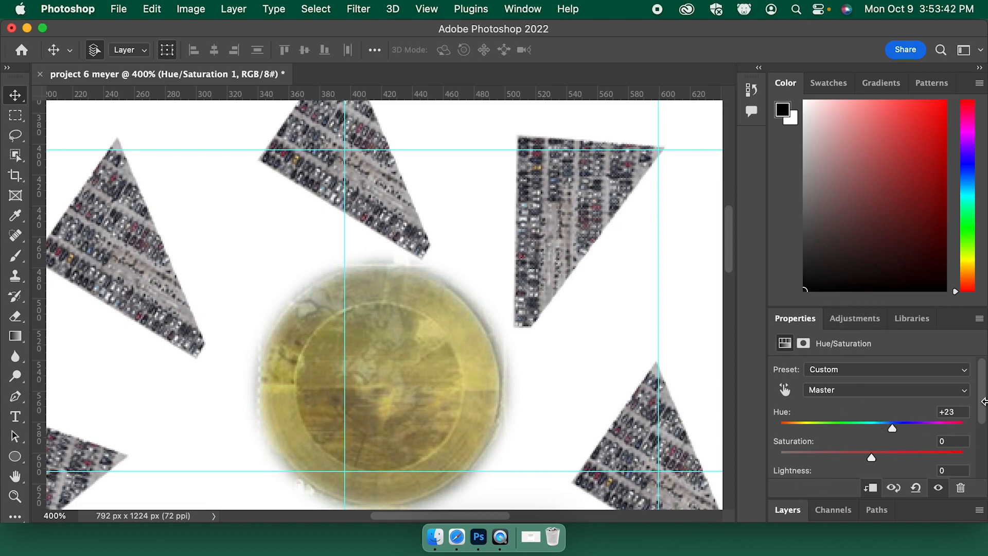
pyautogui.scroll(-2, 983, 402)
pyautogui.scroll(2, 983, 393)
pyautogui.click(782, 510)
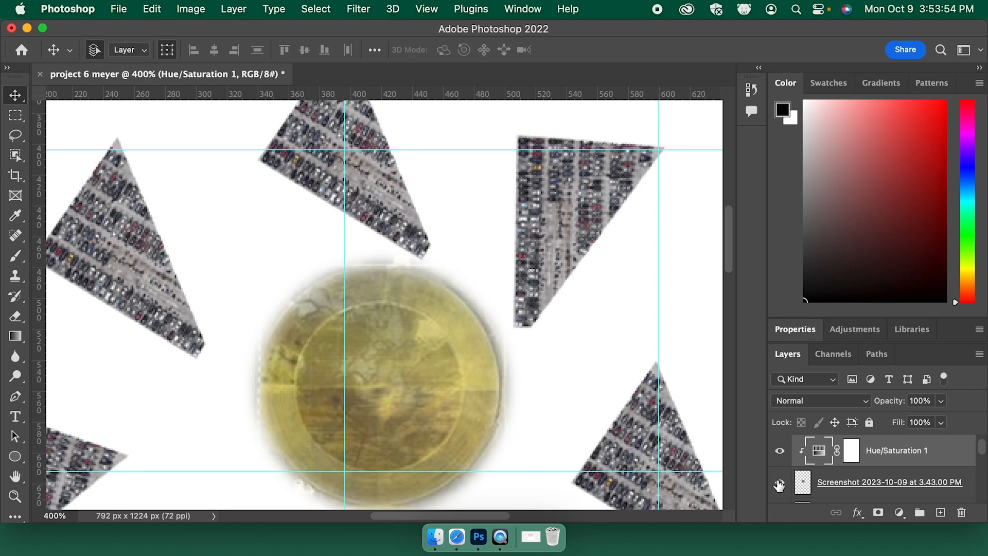
pyautogui.doubleClick(820, 455)
pyautogui.moveTo(893, 434); pyautogui.dragTo(837, 433)
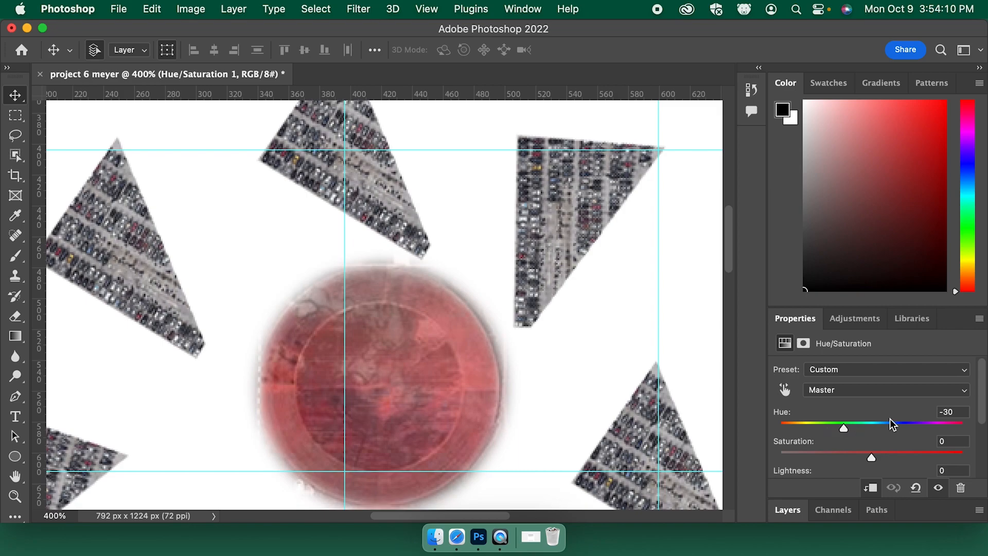
# Delete the Hue/Saturation 1 adjustment layer and recolour the circle layer directly to teal green with a Hue/Saturation image adjustment
pyautogui.click(787, 510)
pyautogui.press('BackSpace')
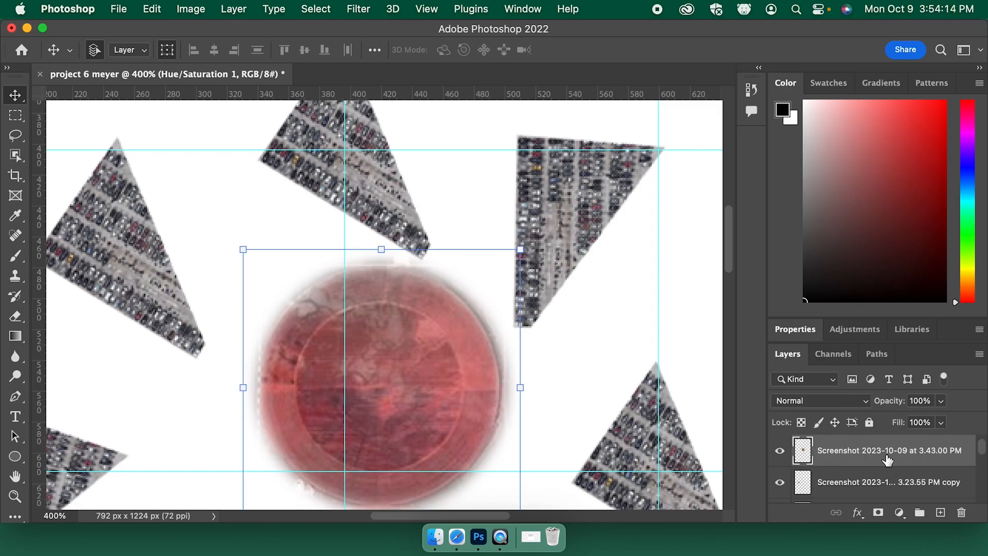
pyautogui.click(189, 9)
pyautogui.moveTo(225, 54)
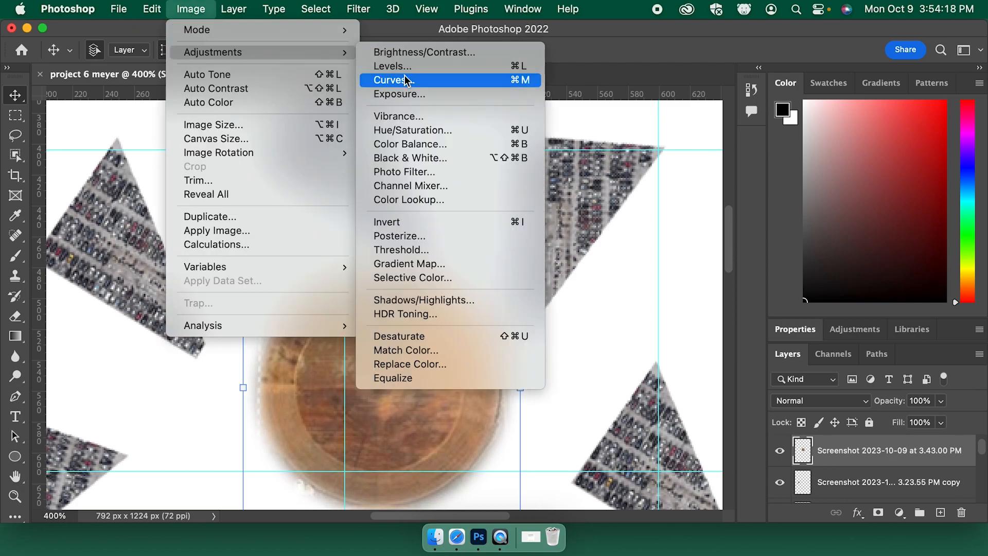
pyautogui.click(406, 129)
pyautogui.moveTo(704, 216); pyautogui.dragTo(772, 209)
pyautogui.click(876, 135)
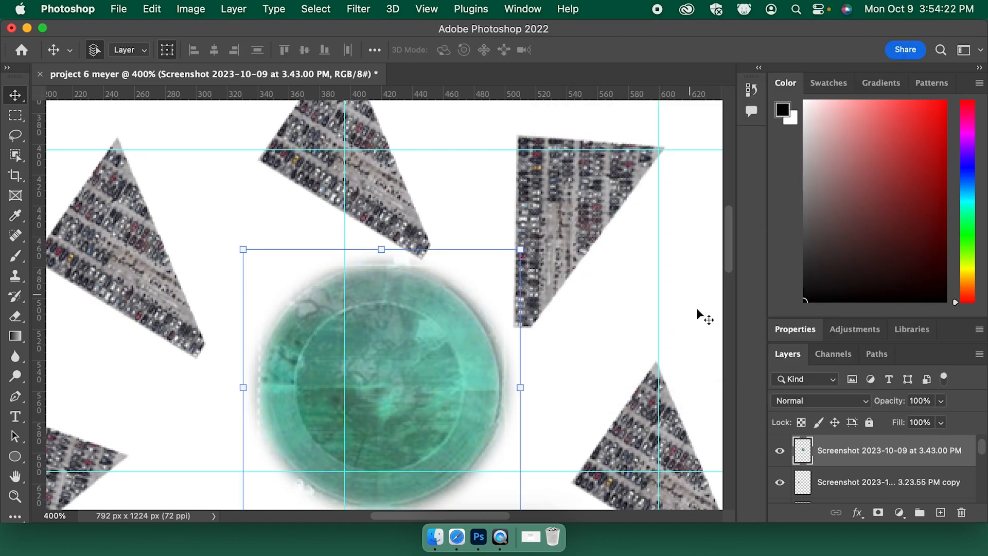